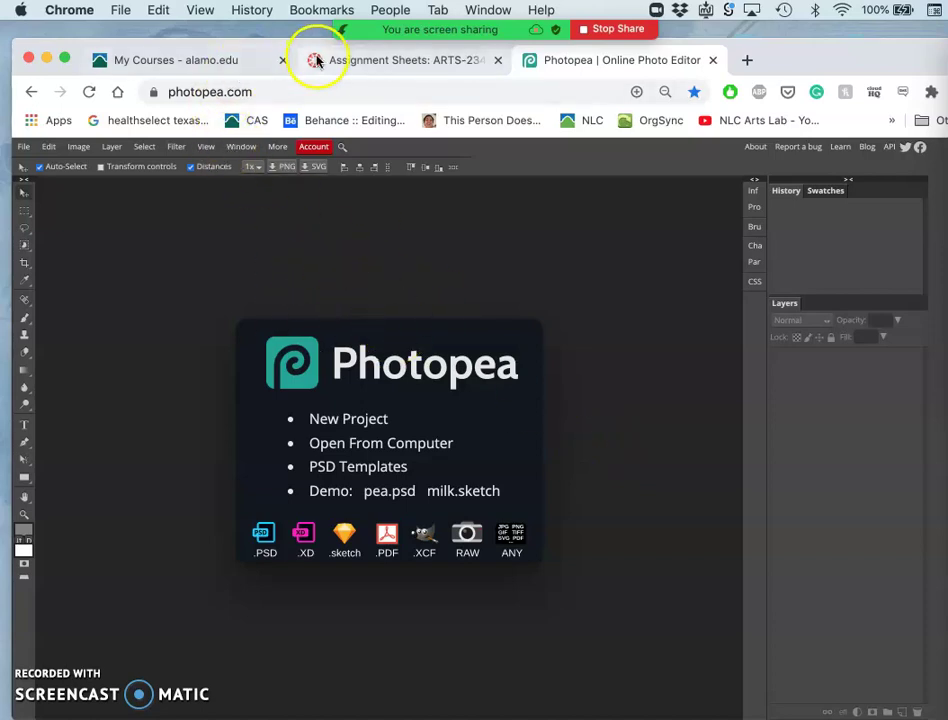
# Step: Preview the Assignment #9 Digital Painting PDF from Assignment Sheets and scroll through its brief
pyautogui.click(360, 59)
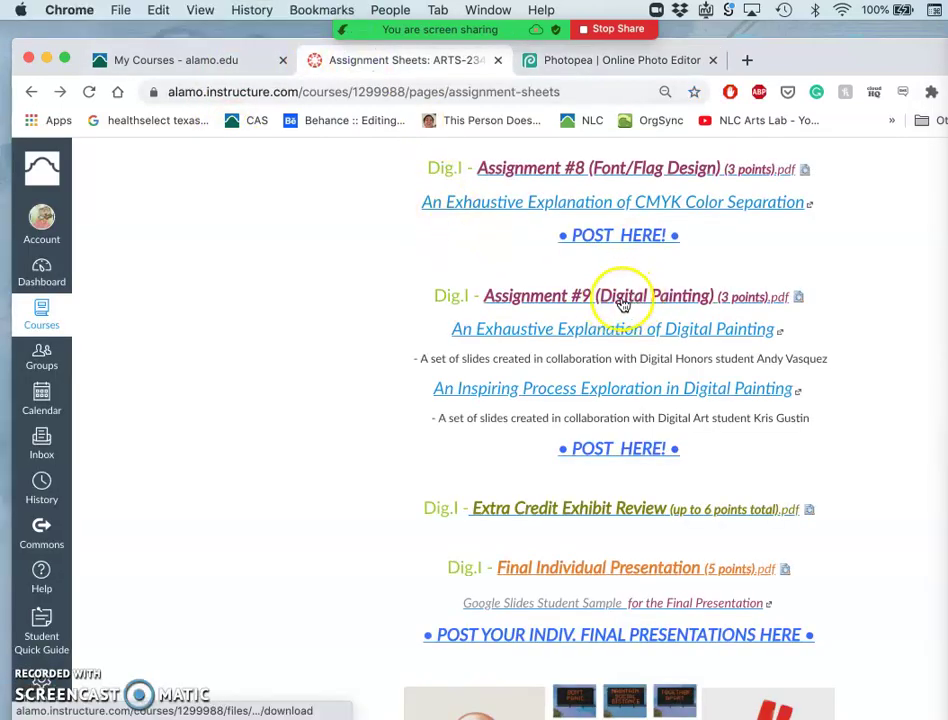
pyautogui.click(797, 298)
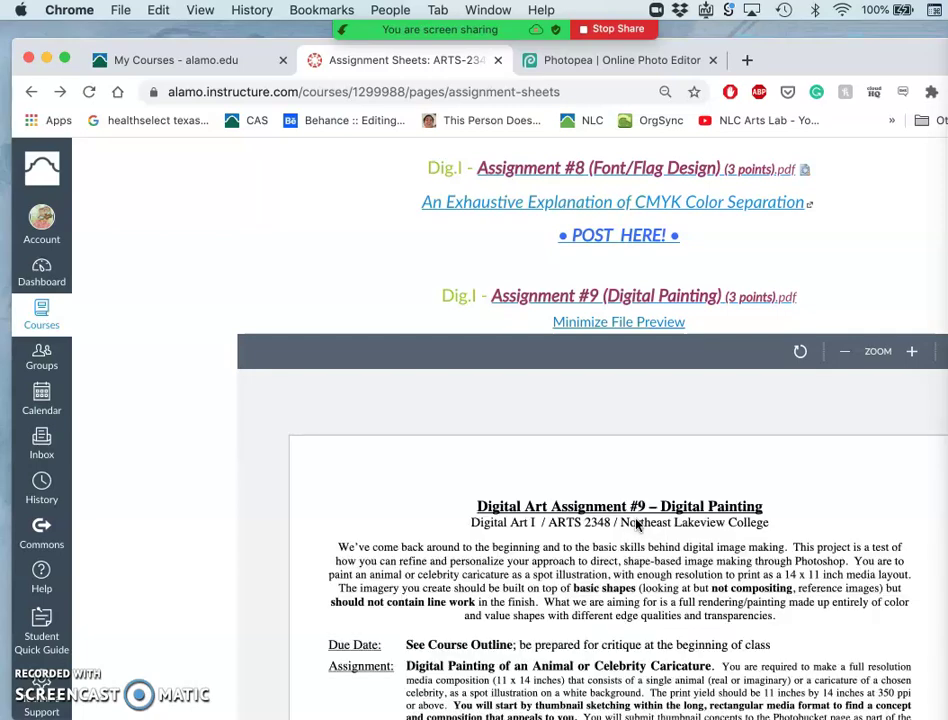
pyautogui.scroll(-2, 363, 563)
pyautogui.scroll(-5, 212, 534)
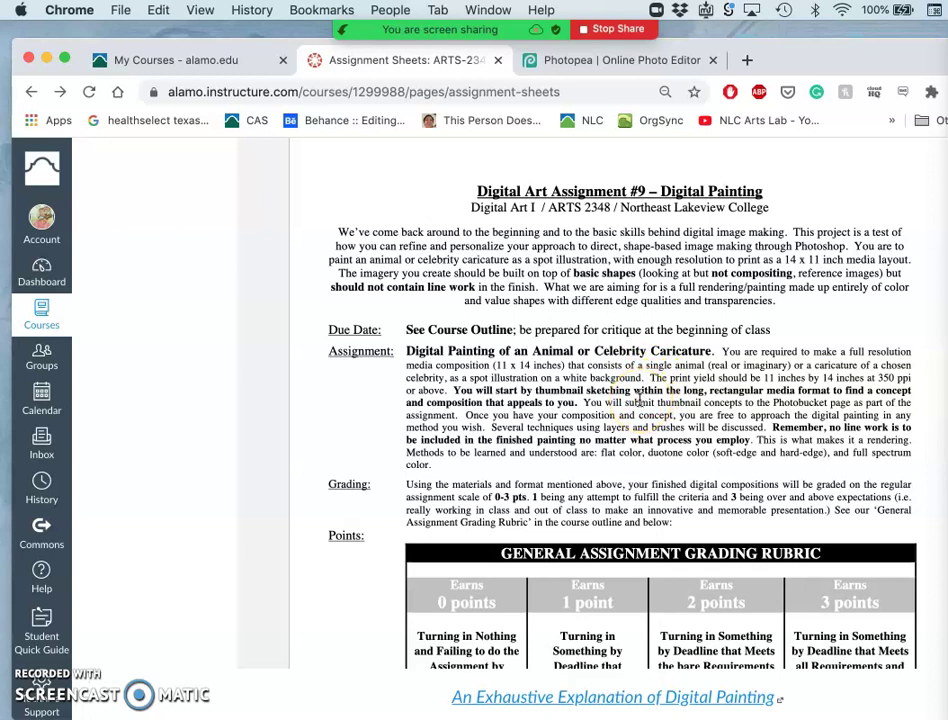
pyautogui.scroll(-3, 638, 398)
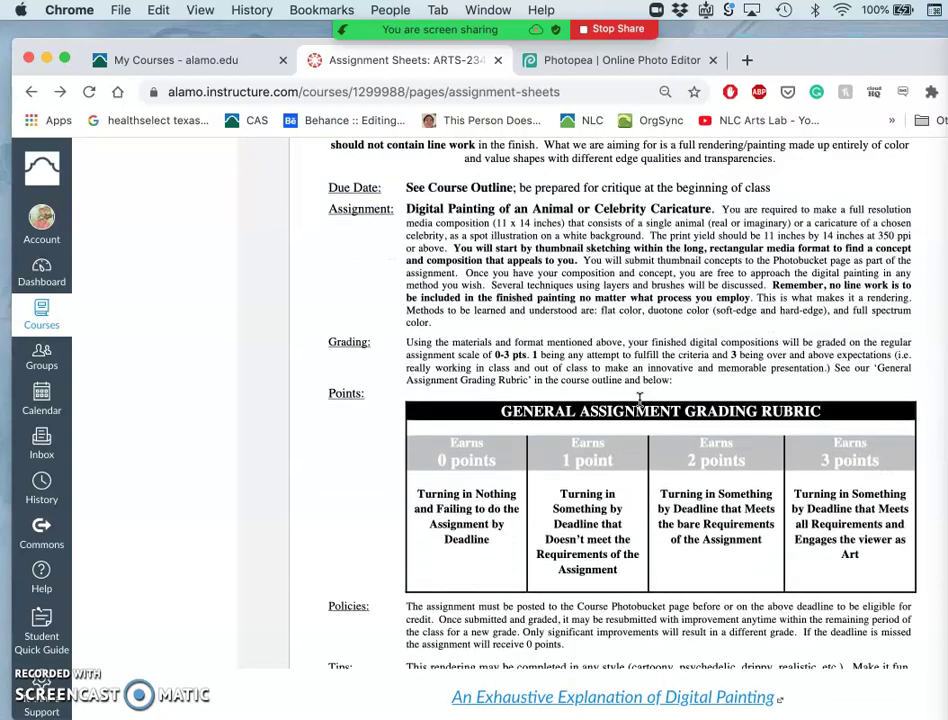
pyautogui.scroll(-5, 638, 398)
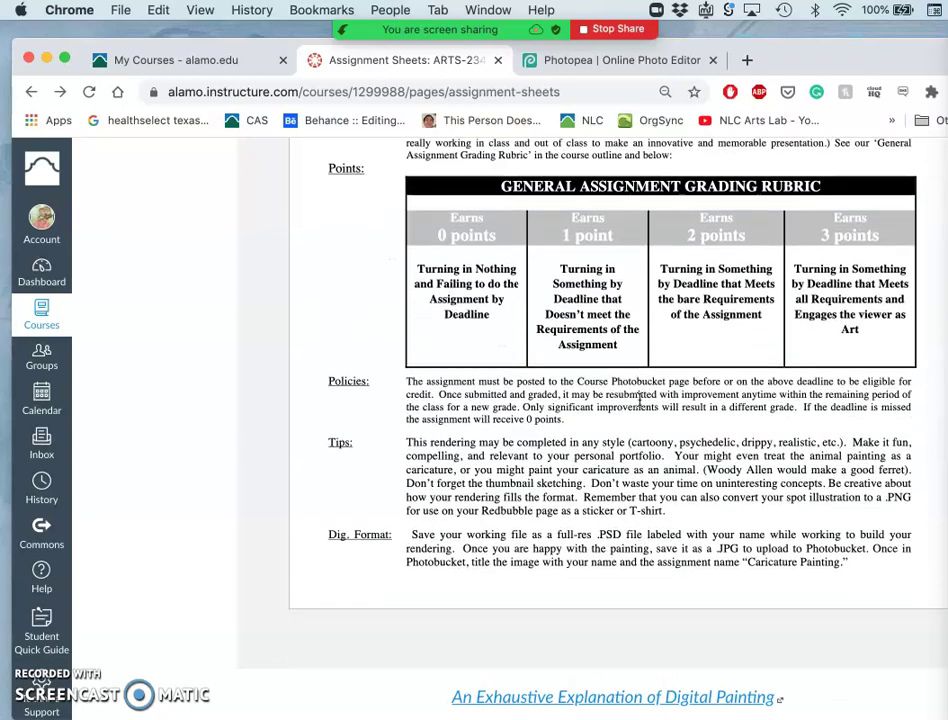
pyautogui.scroll(6, 640, 400)
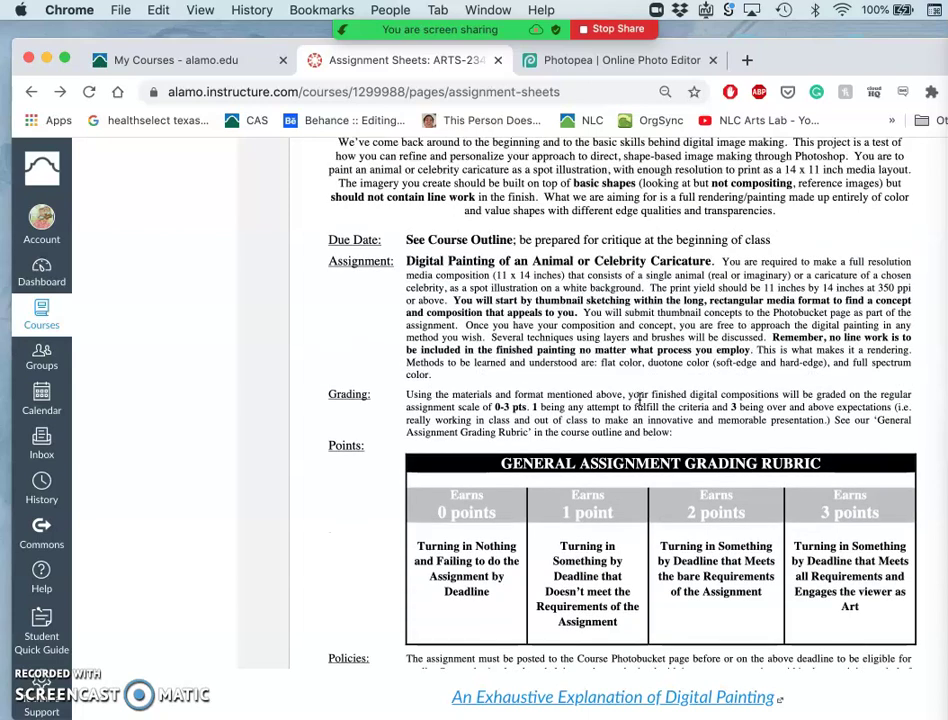
pyautogui.scroll(2, 640, 400)
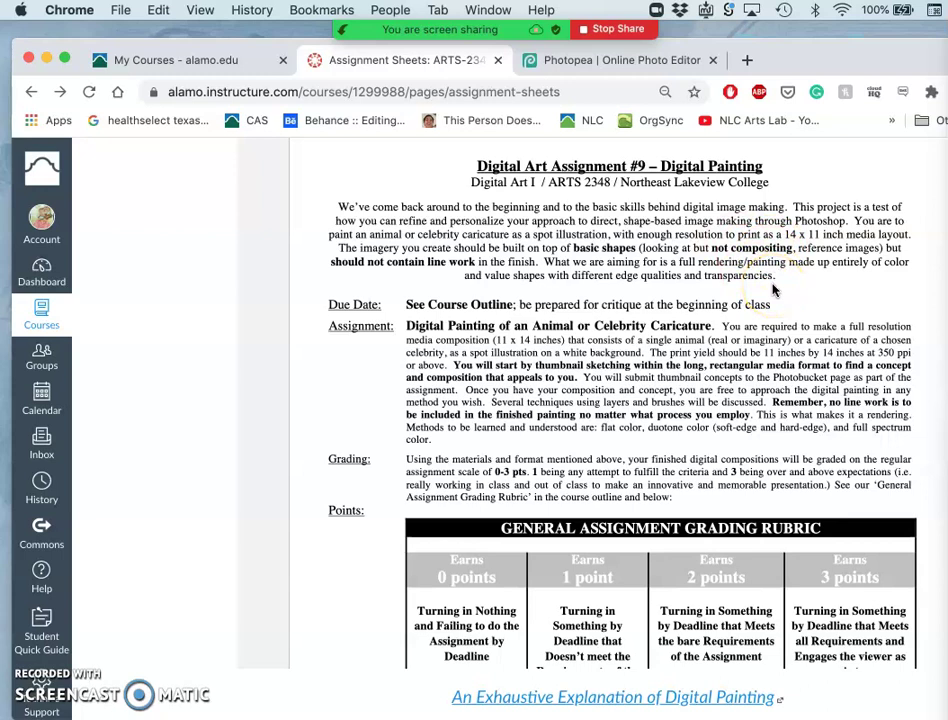
# Step: Scroll through the Assignment #9 rubric, Tips and Dig. Format sections (14 x 11 in, 350 ppi)
pyautogui.scroll(-2, 685, 340)
pyautogui.scroll(-3, 697, 343)
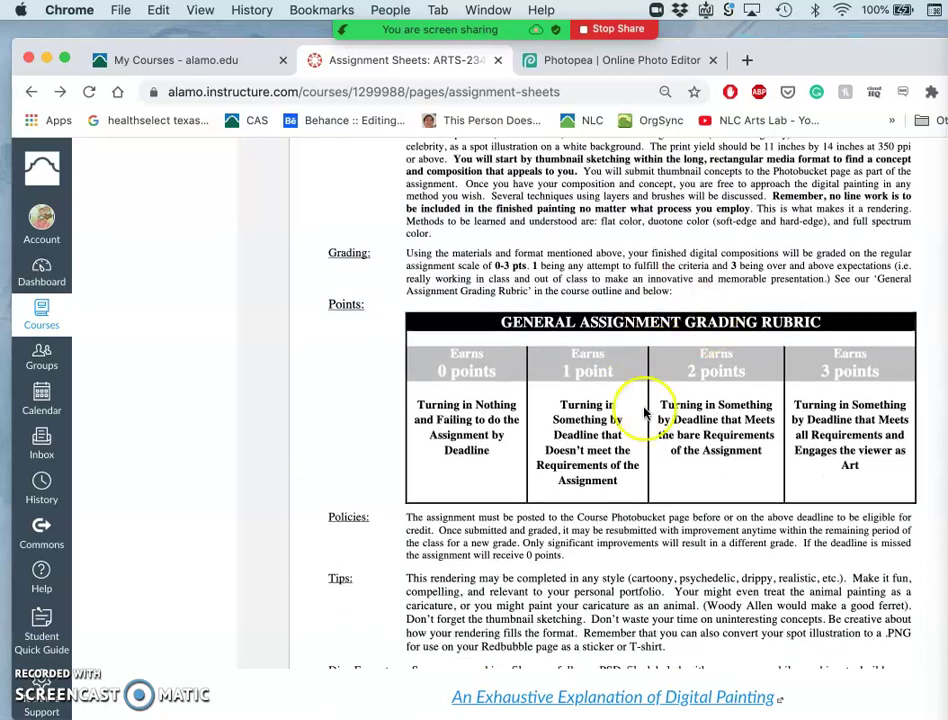
pyautogui.scroll(-3, 660, 440)
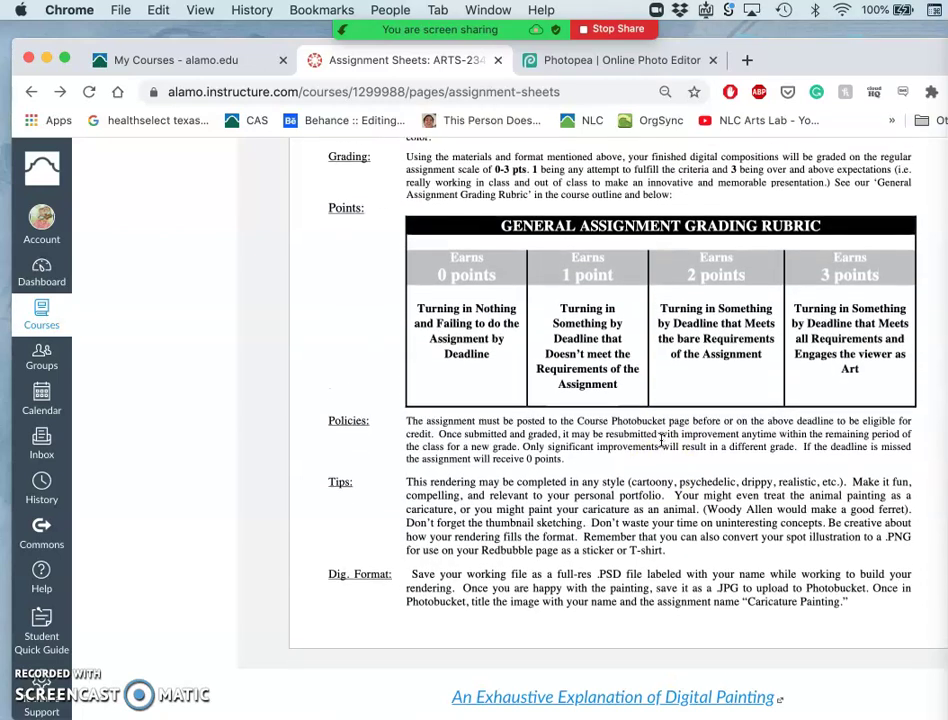
pyautogui.scroll(10, 661, 440)
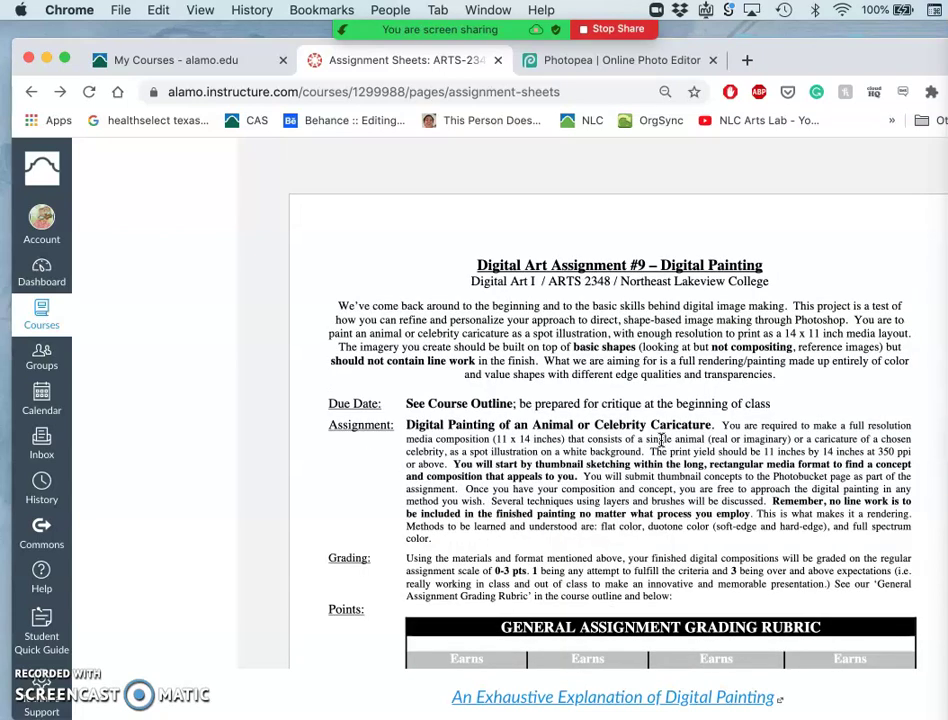
pyautogui.scroll(-10, 660, 440)
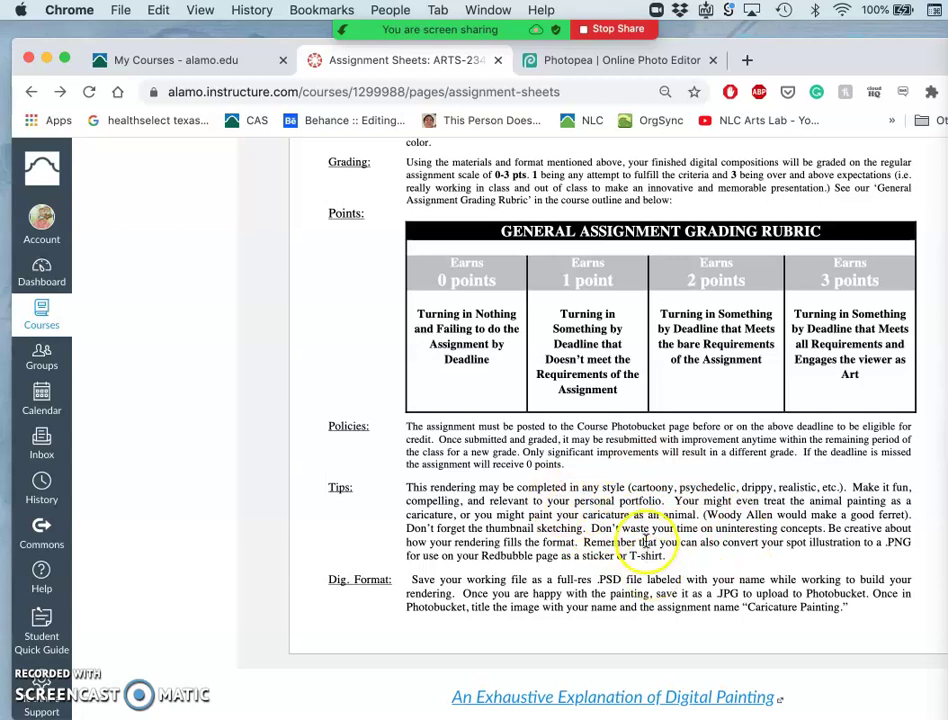
pyautogui.scroll(-1, 630, 514)
pyautogui.scroll(2, 633, 516)
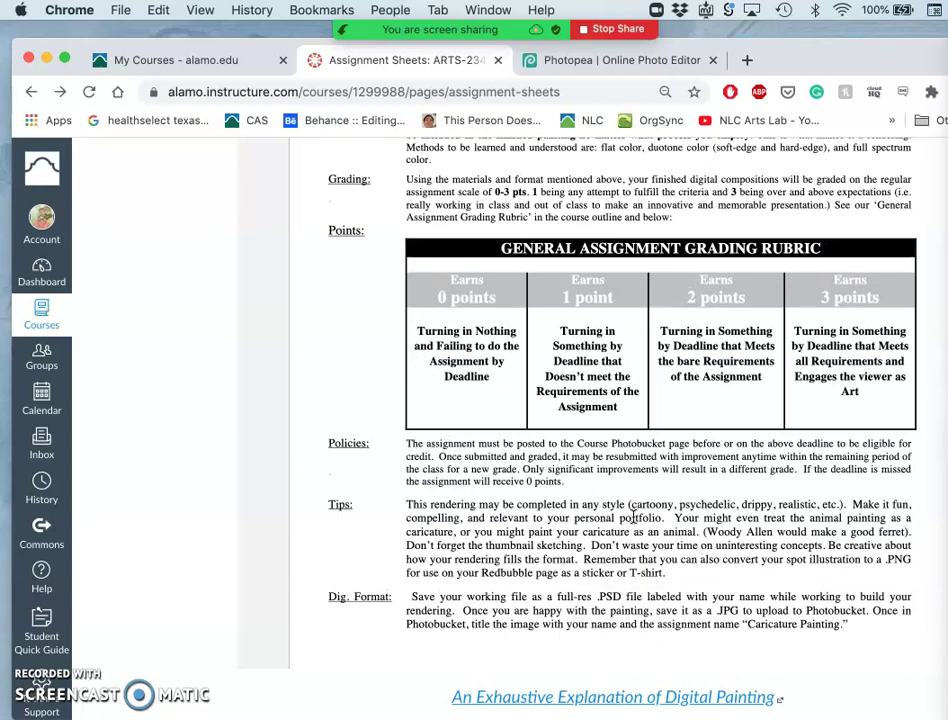
pyautogui.scroll(10, 633, 516)
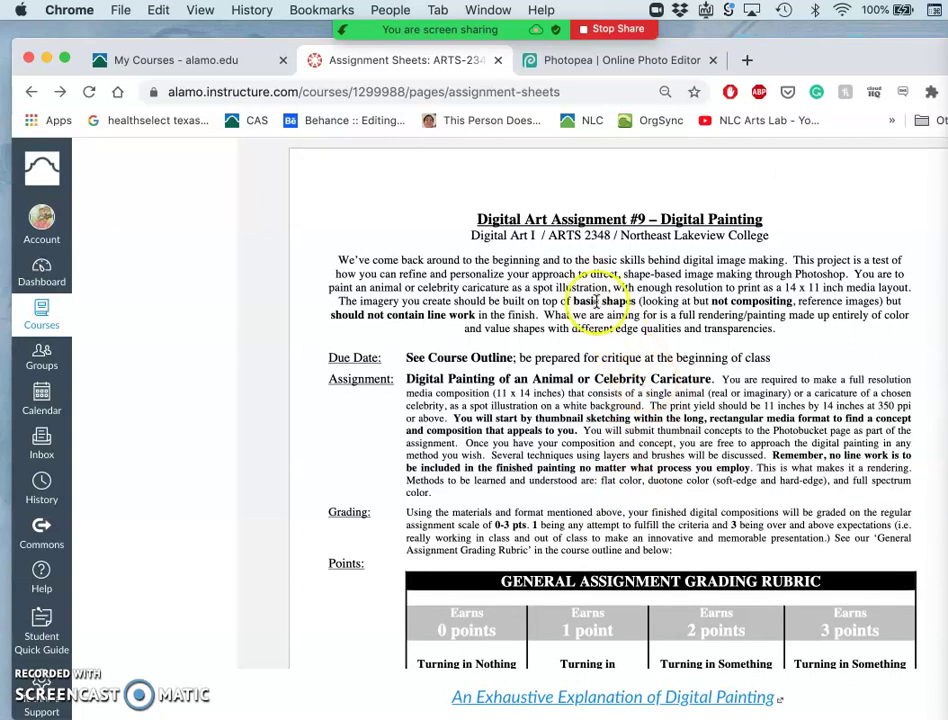
# Step: Open 610lrFDszlL._AC_SY741_.jpg from FA20 Digital Art > Assignment 9 in Preview
pyautogui.click(590, 66)
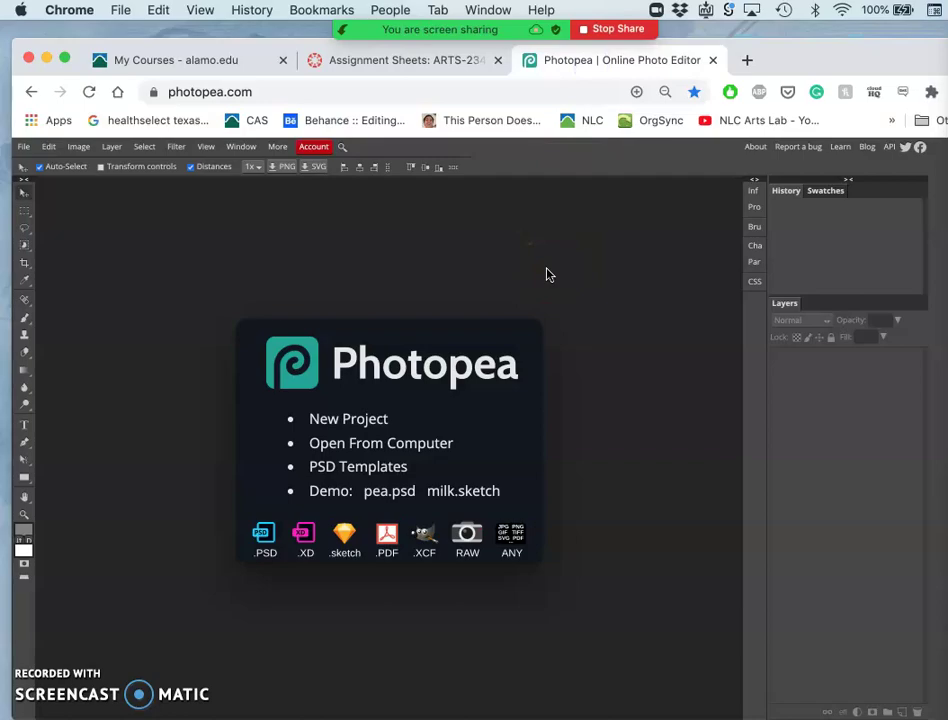
pyautogui.press('F11')
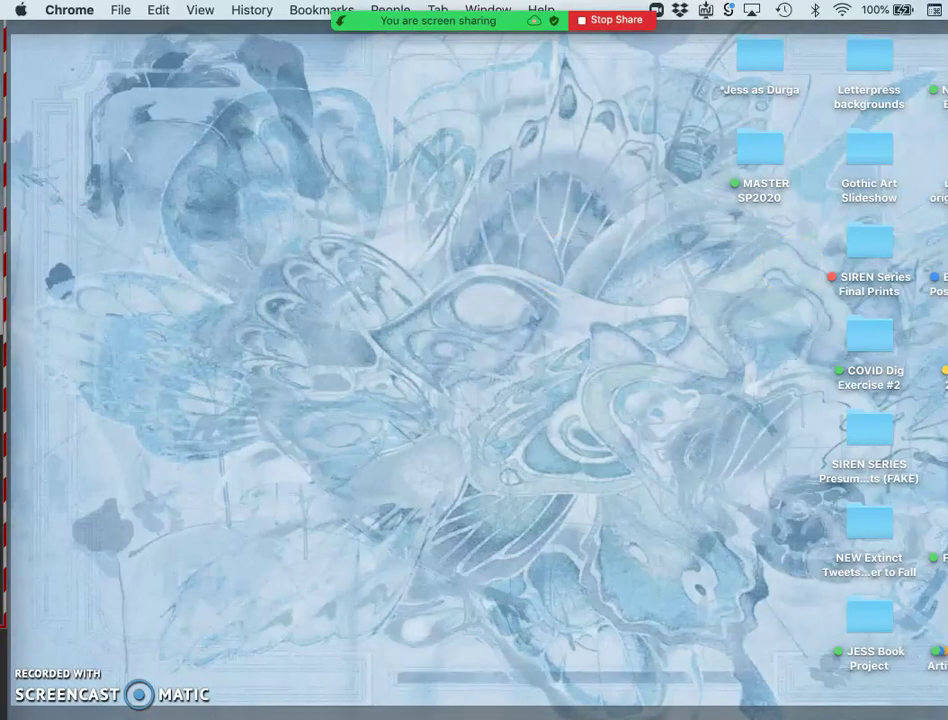
pyautogui.click(938, 557)
pyautogui.doubleClick(938, 557)
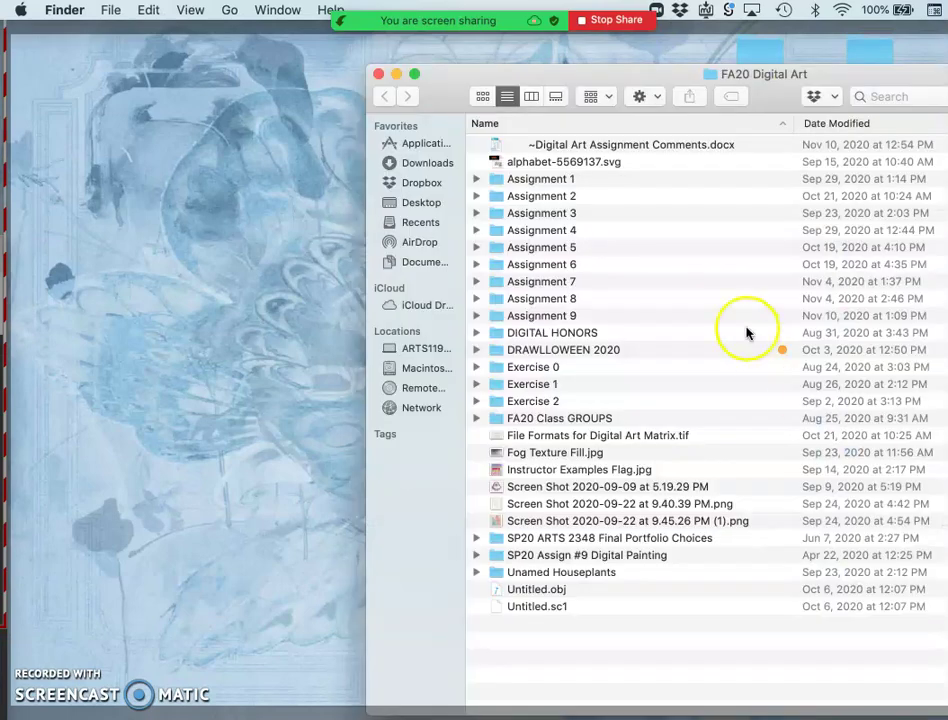
pyautogui.click(477, 315)
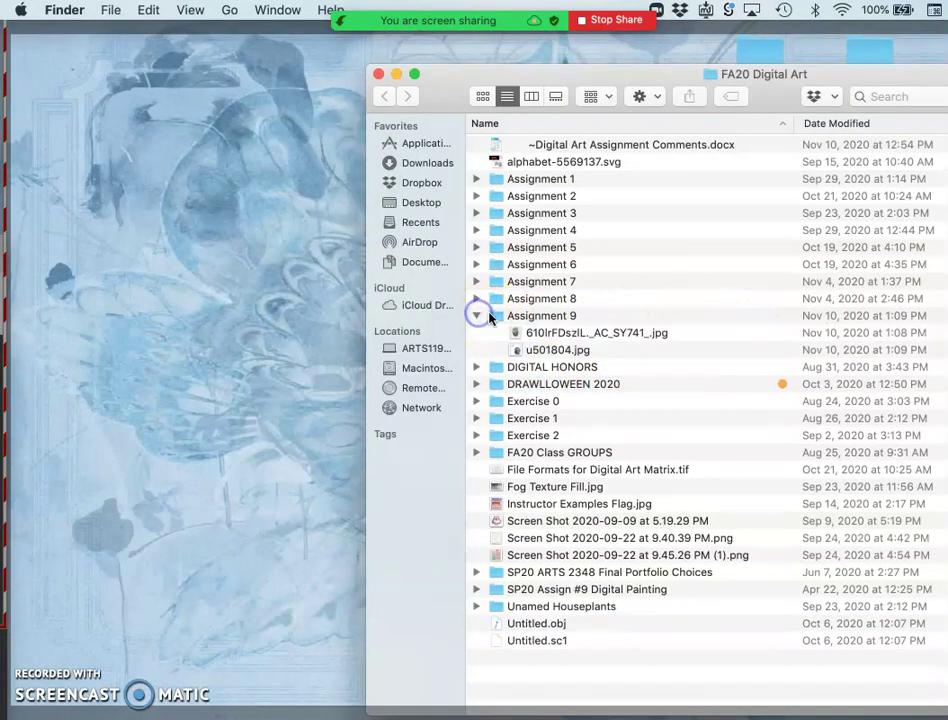
pyautogui.doubleClick(492, 315)
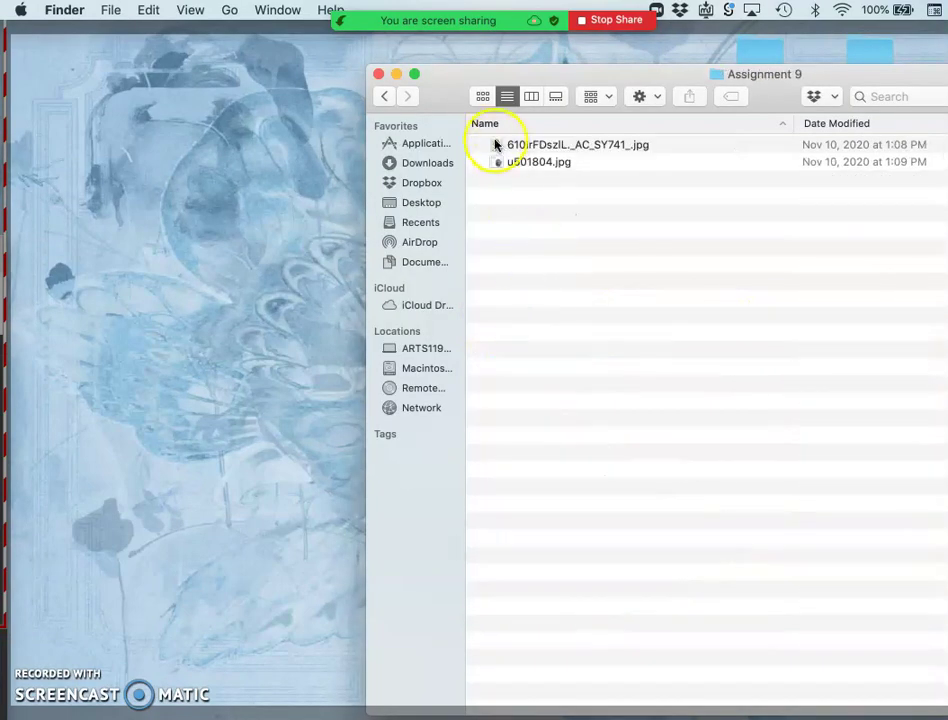
pyautogui.doubleClick(496, 144)
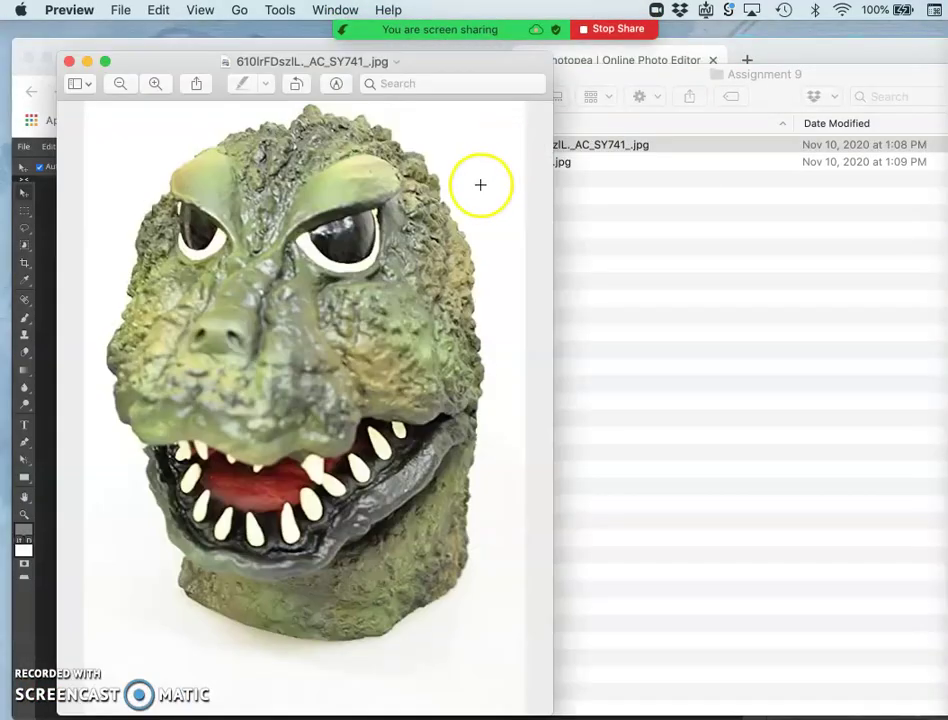
# Step: Open u501804.jpg in Preview to the right, with the green mask image in front
pyautogui.click(531, 169)
pyautogui.doubleClick(498, 163)
pyautogui.moveTo(451, 85); pyautogui.dragTo(784, 108)
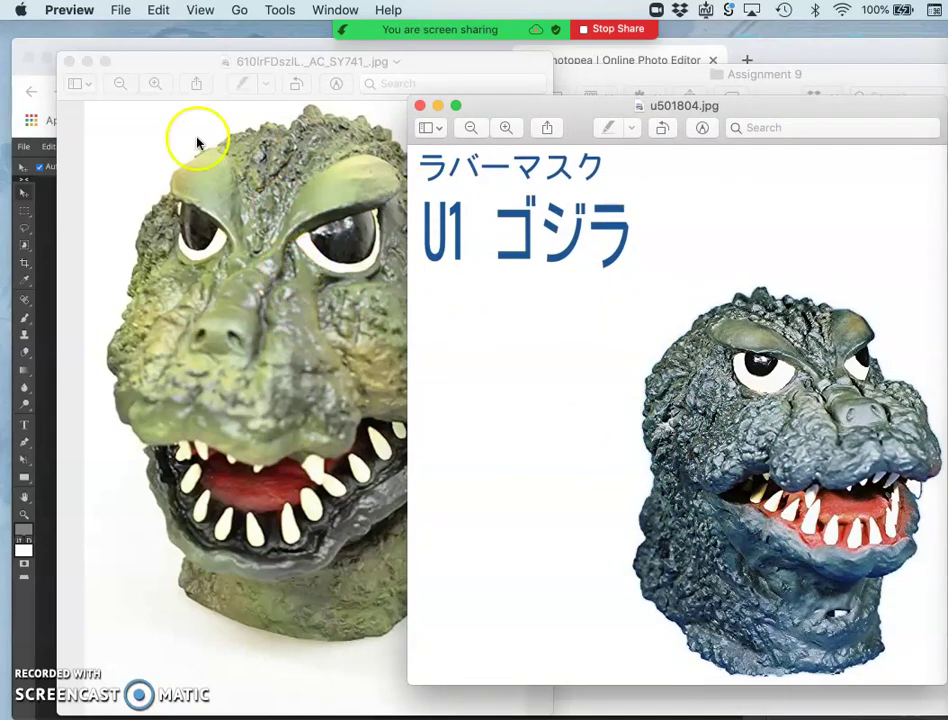
pyautogui.click(238, 293)
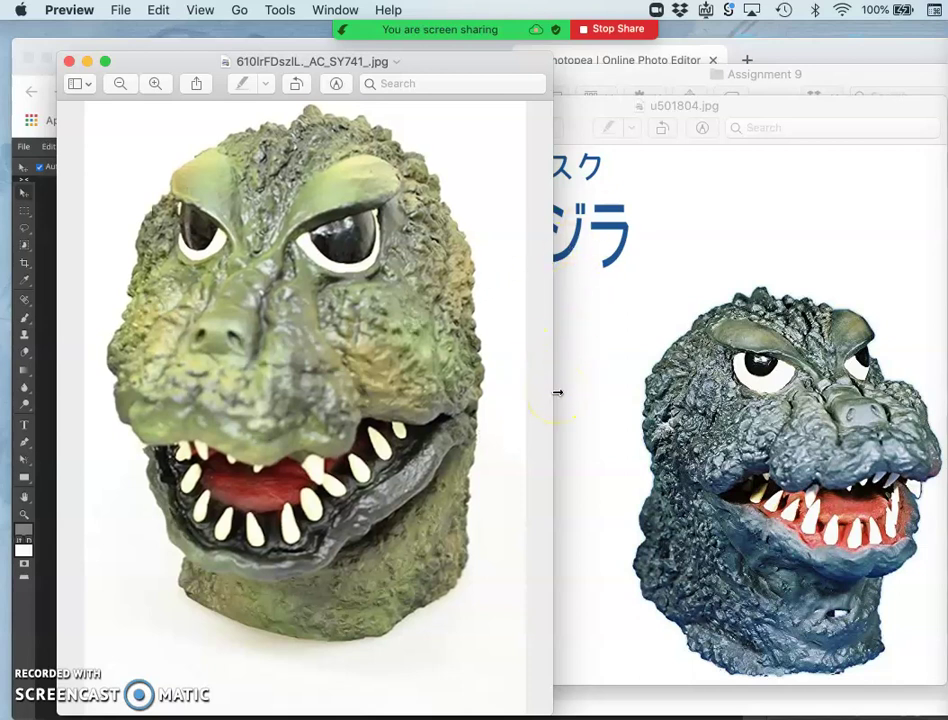
pyautogui.click(69, 60)
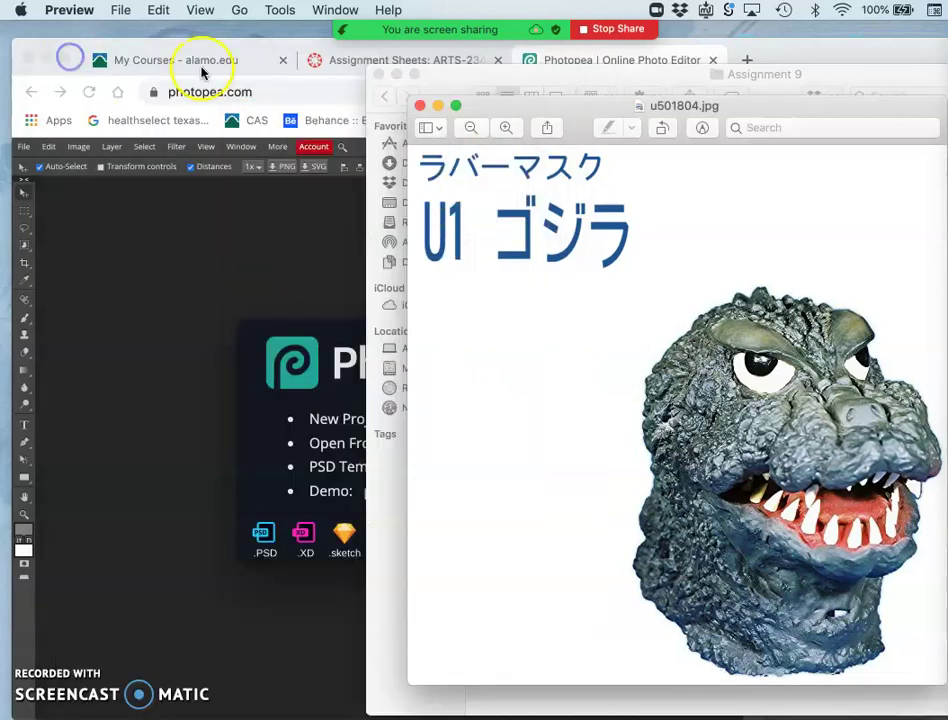
pyautogui.click(420, 107)
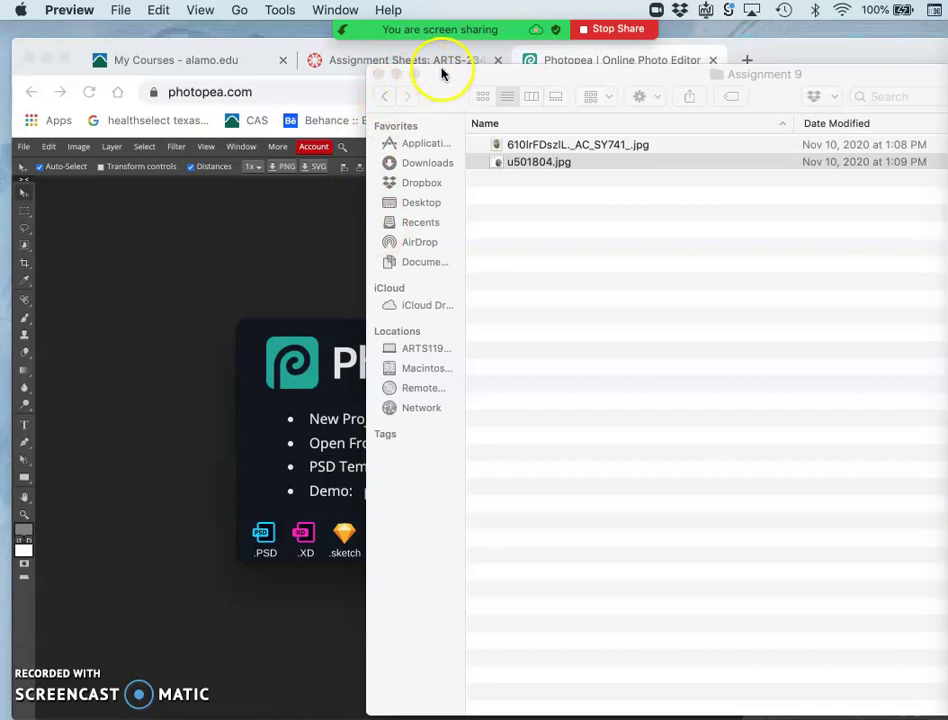
pyautogui.moveTo(443, 73); pyautogui.dragTo(653, 59)
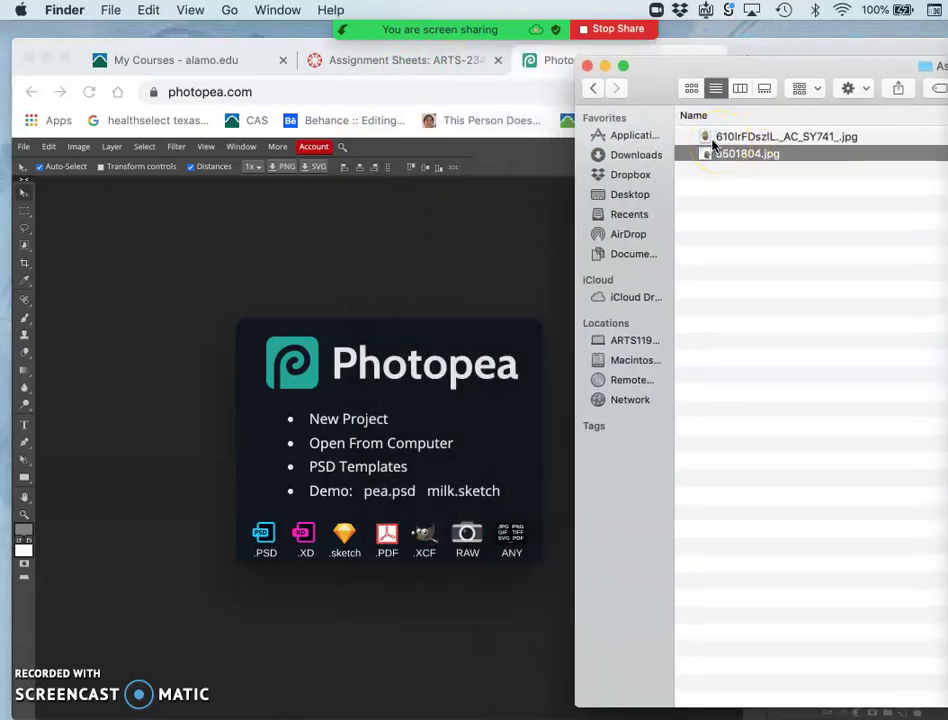
pyautogui.click(712, 155)
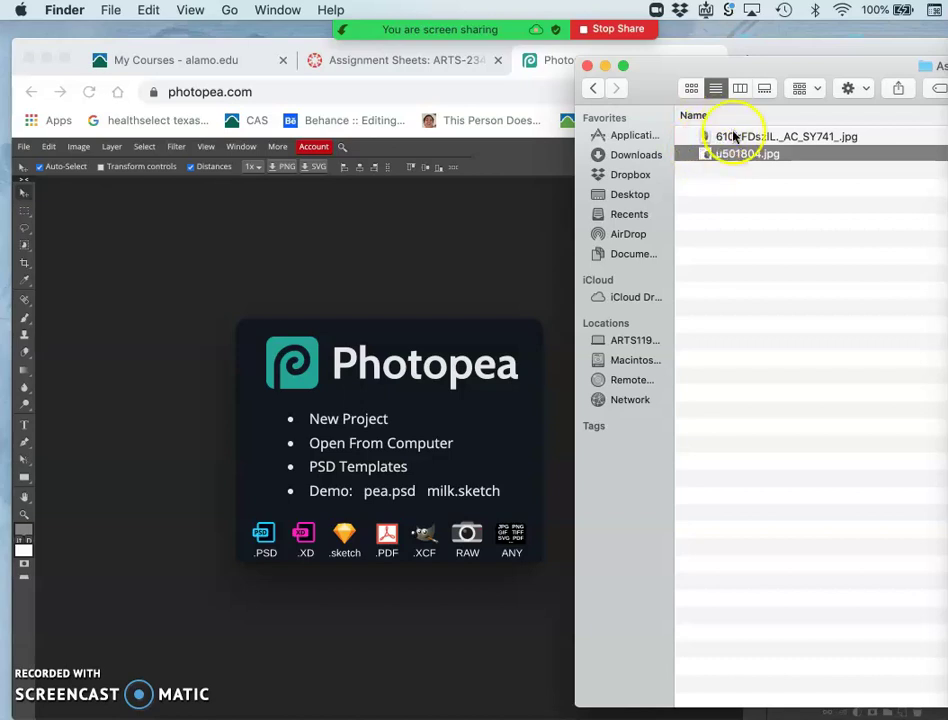
pyautogui.moveTo(704, 153); pyautogui.dragTo(714, 156)
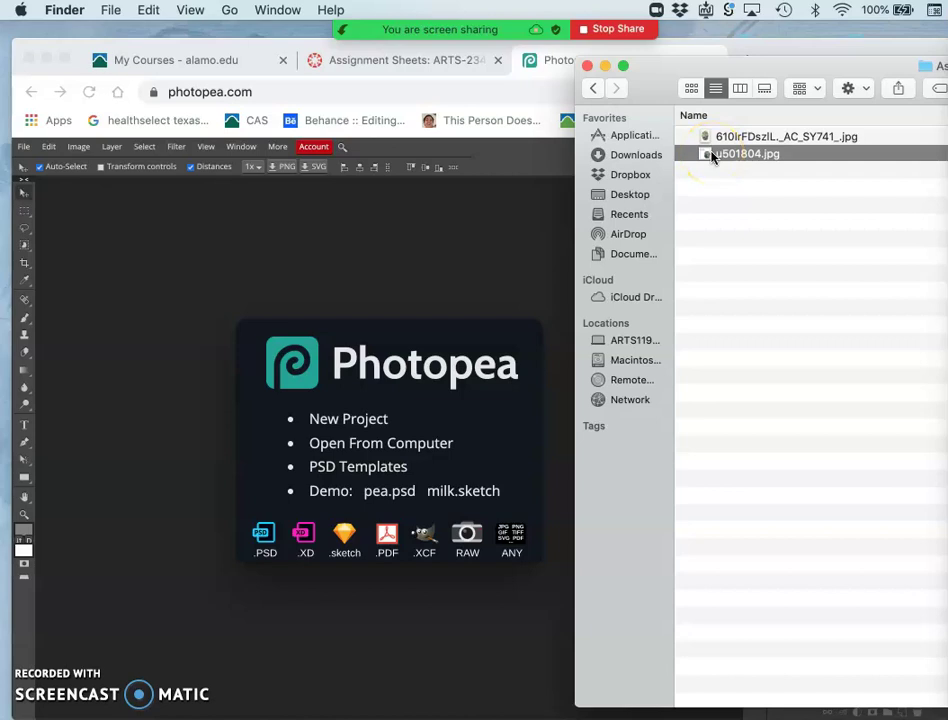
pyautogui.moveTo(706, 157); pyautogui.dragTo(271, 250)
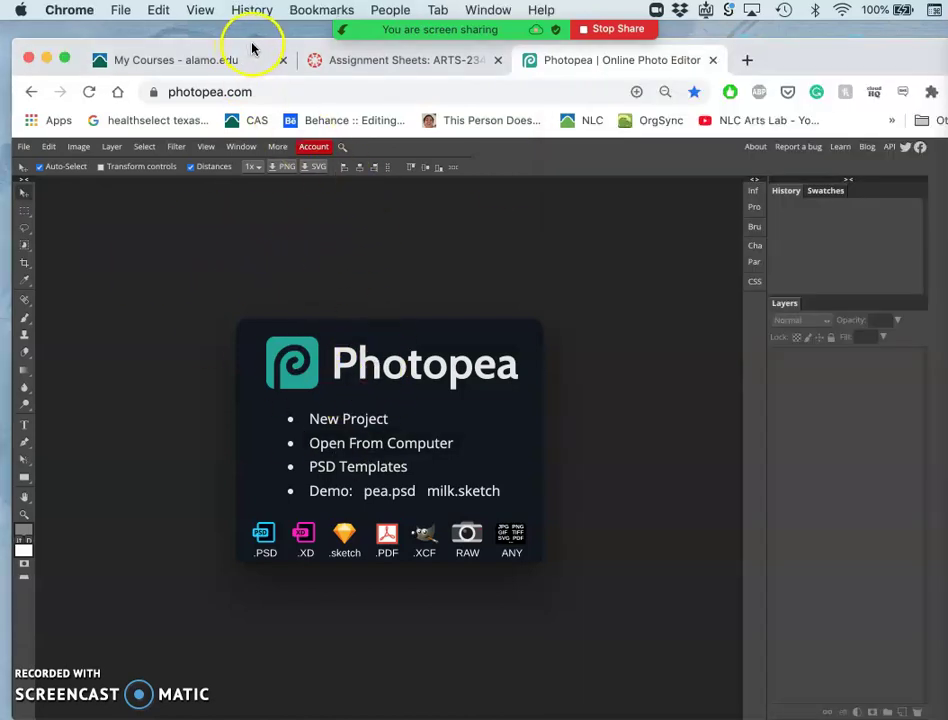
pyautogui.moveTo(250, 47); pyautogui.dragTo(246, 40)
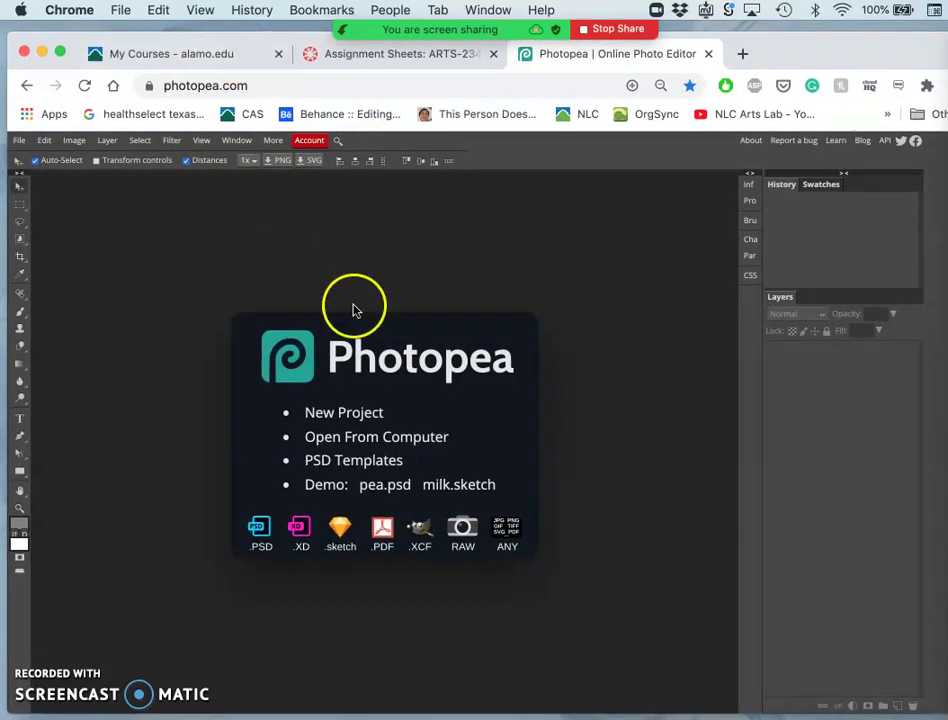
# Step: Create a New Project document 11 x 14 inches at 350 DPI
pyautogui.click(360, 413)
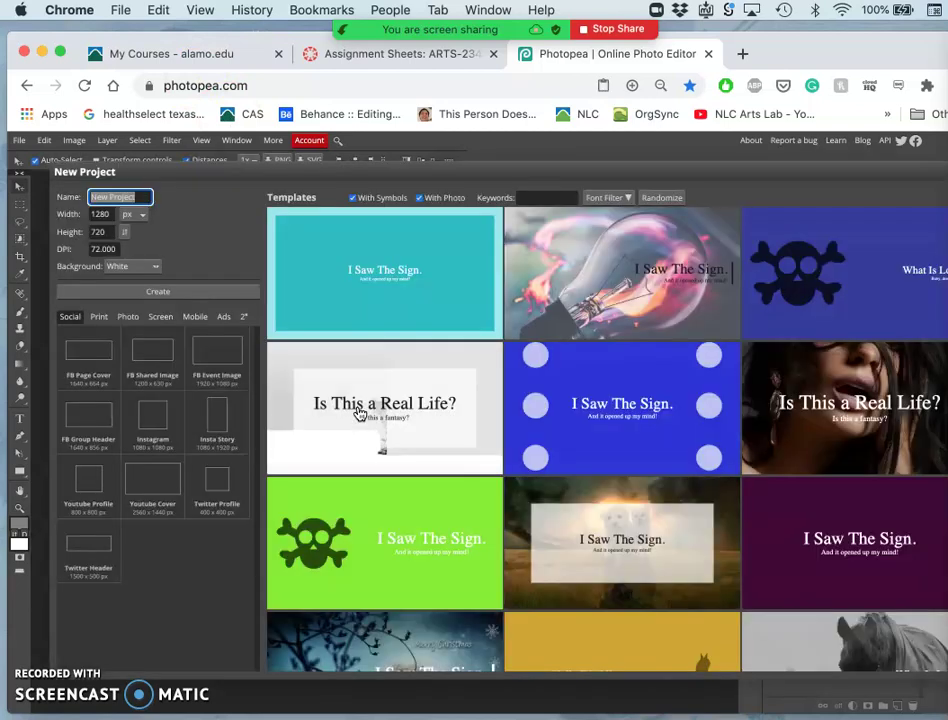
pyautogui.moveTo(265, 395); pyautogui.dragTo(124, 256)
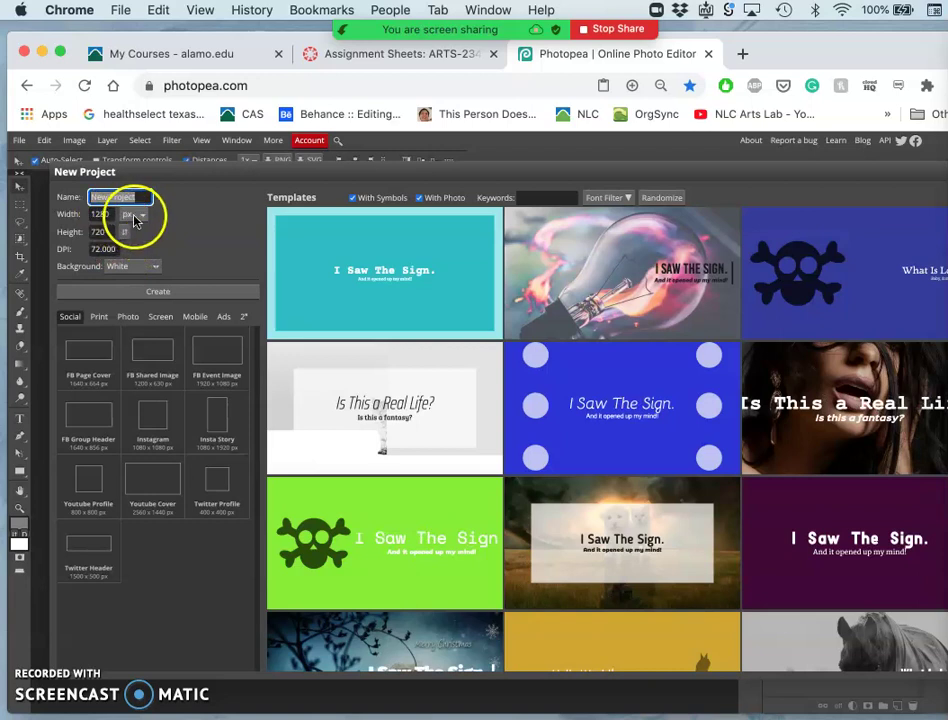
pyautogui.click(137, 221)
pyautogui.click(145, 250)
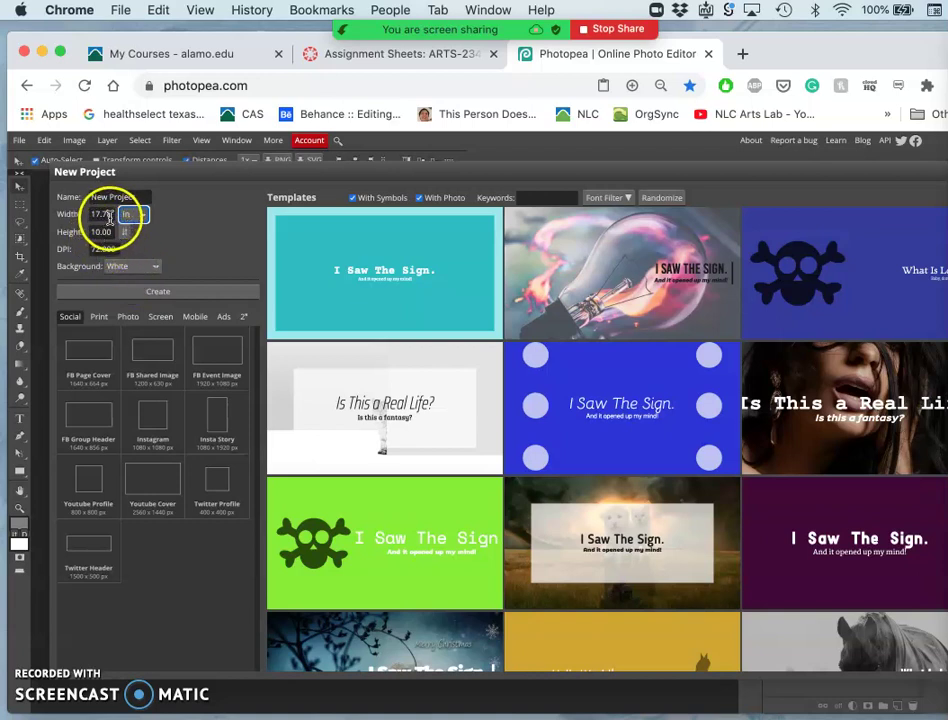
pyautogui.click(110, 214)
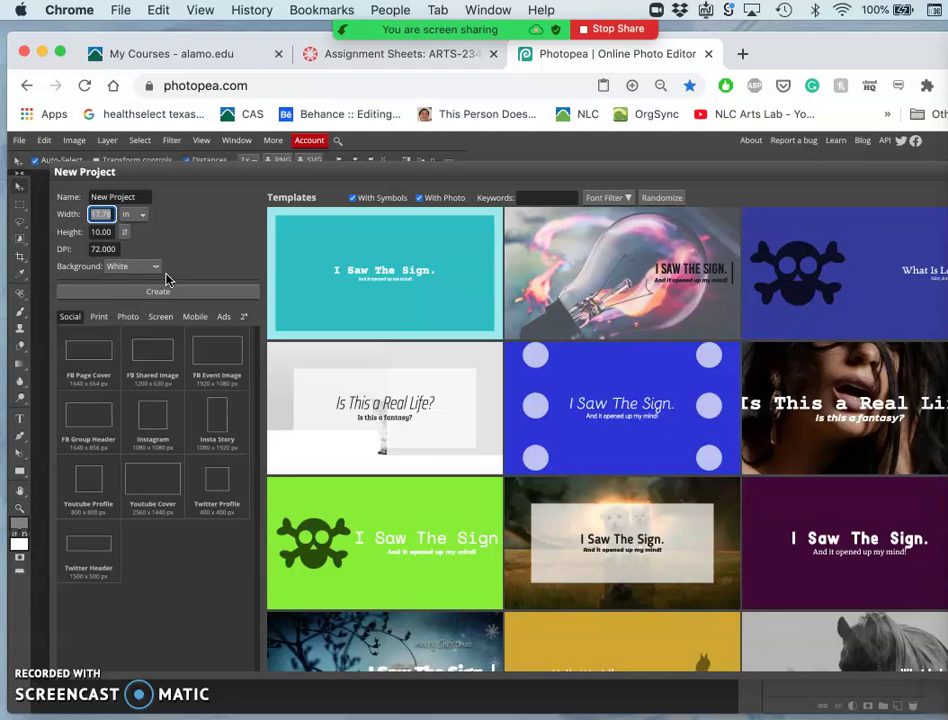
pyautogui.click(113, 232)
pyautogui.moveTo(110, 232); pyautogui.dragTo(85, 232)
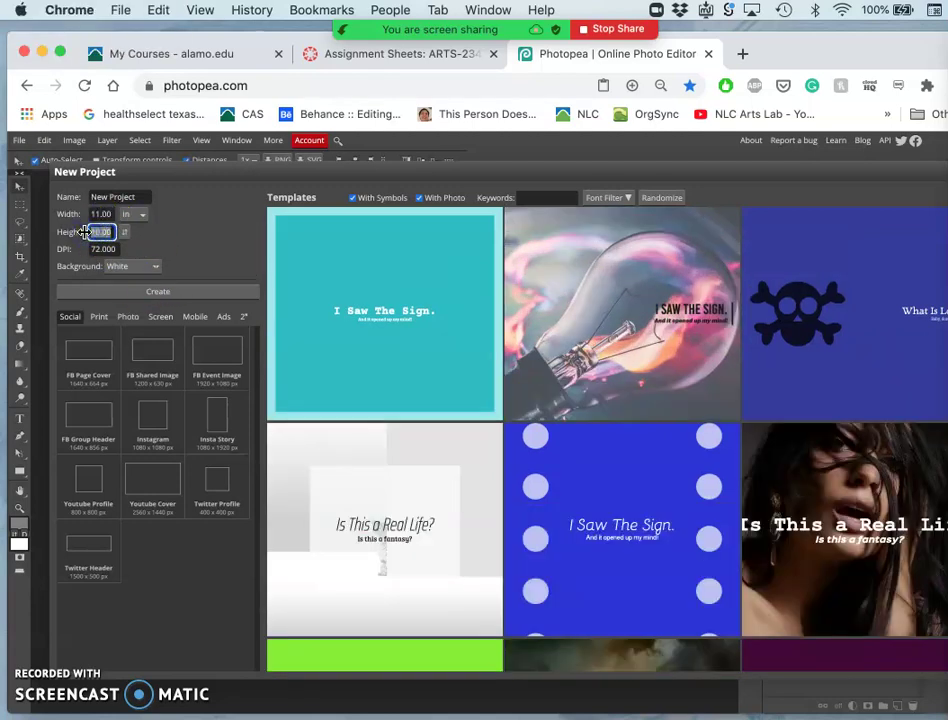
pyautogui.write('8')
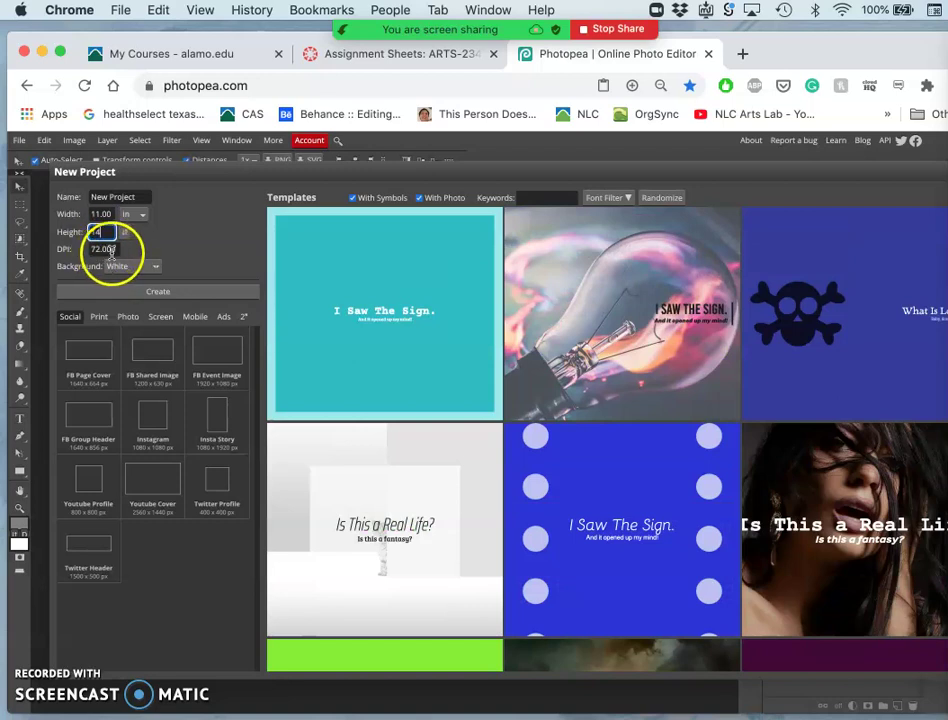
pyautogui.click(113, 250)
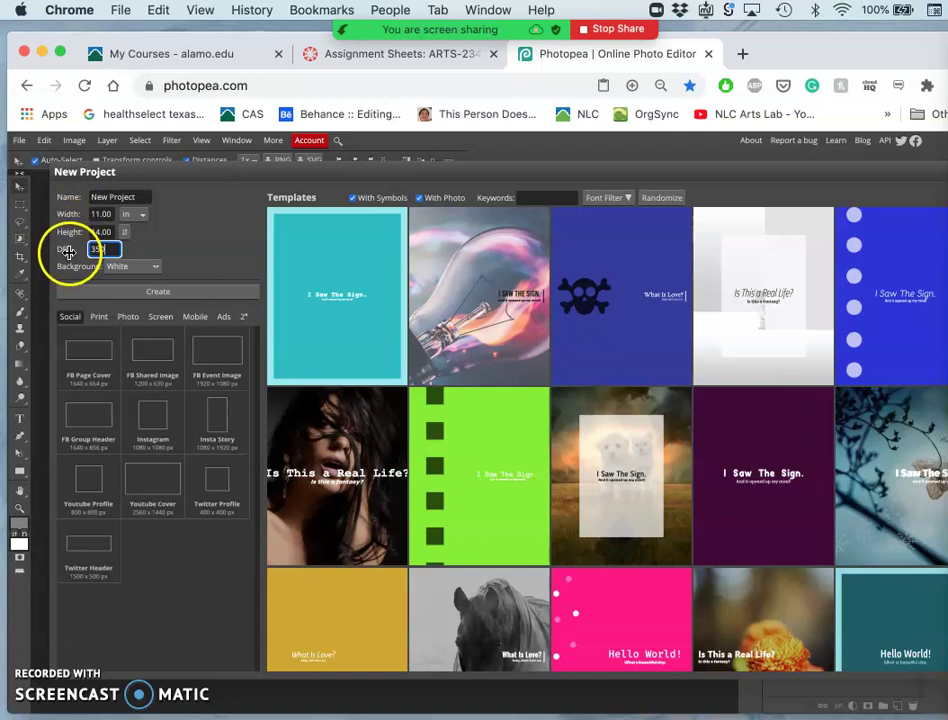
pyautogui.click(143, 293)
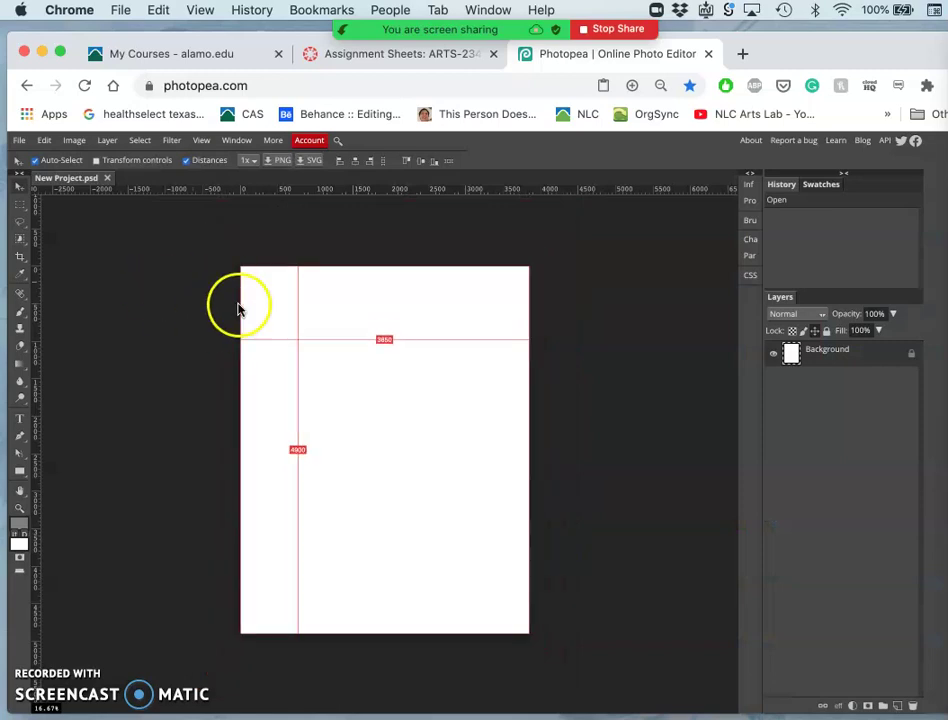
# Step: Turn off the Move tool's Distances option so red measurements disappear
pyautogui.click(297, 340)
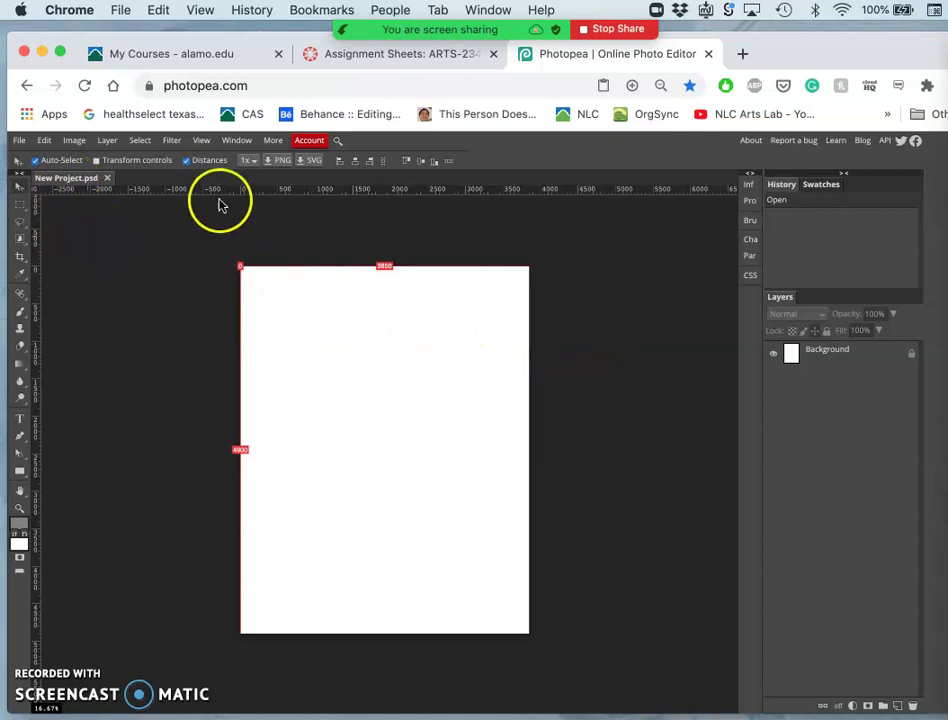
pyautogui.click(185, 162)
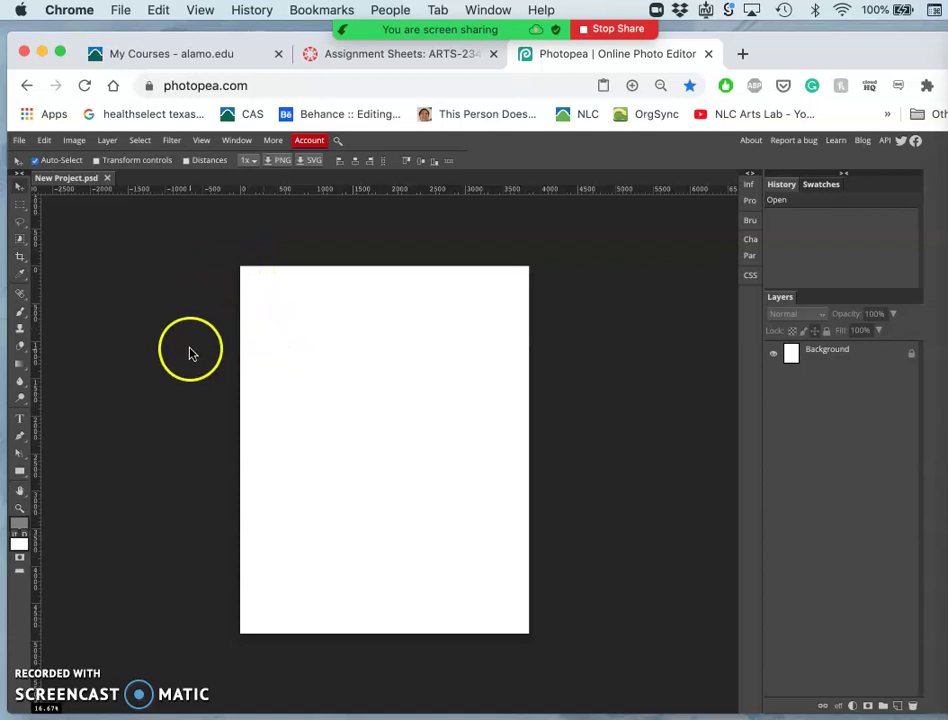
# Step: Place the green Godzilla mask image onto the canvas by dragging it from the Assignment 9 folder
pyautogui.click(20, 141)
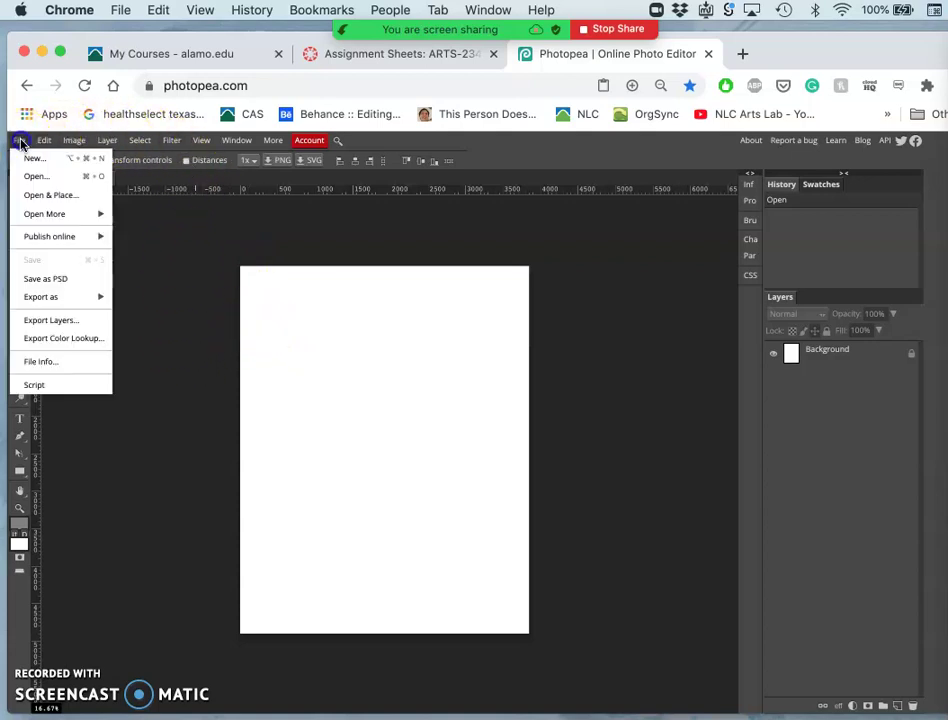
pyautogui.click(34, 196)
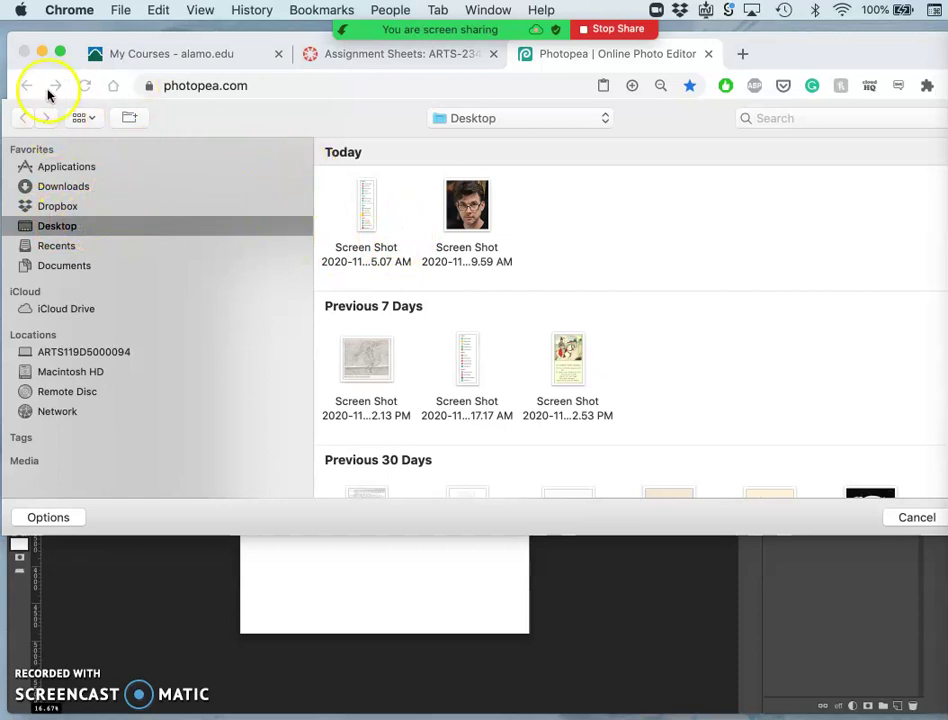
pyautogui.click(908, 520)
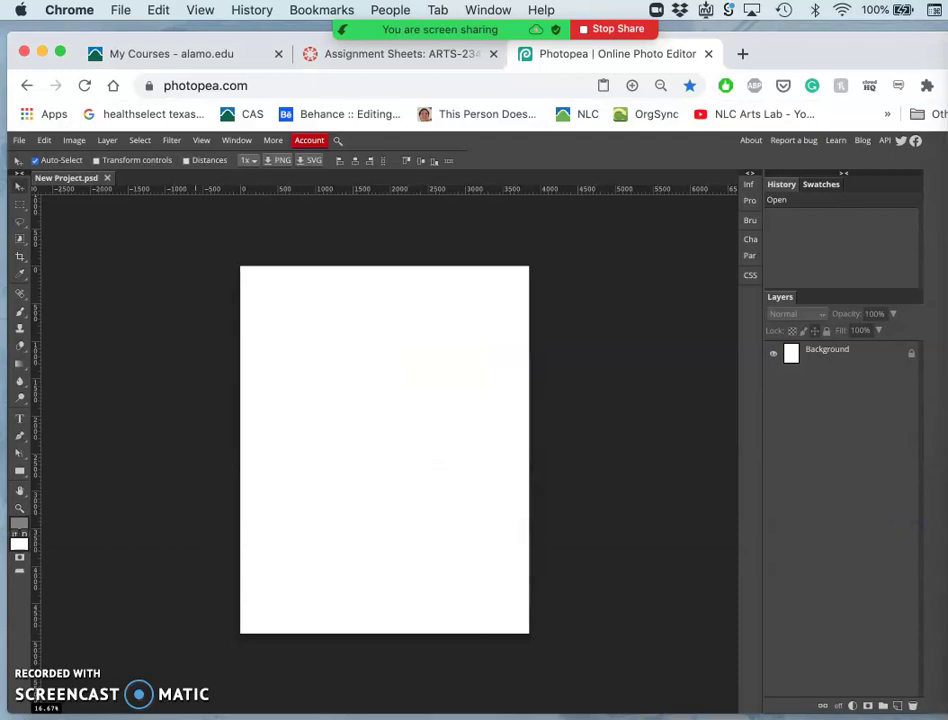
pyautogui.press('F11')
pyautogui.press('F11')
pyautogui.hotkey('ctrl', 'Up')
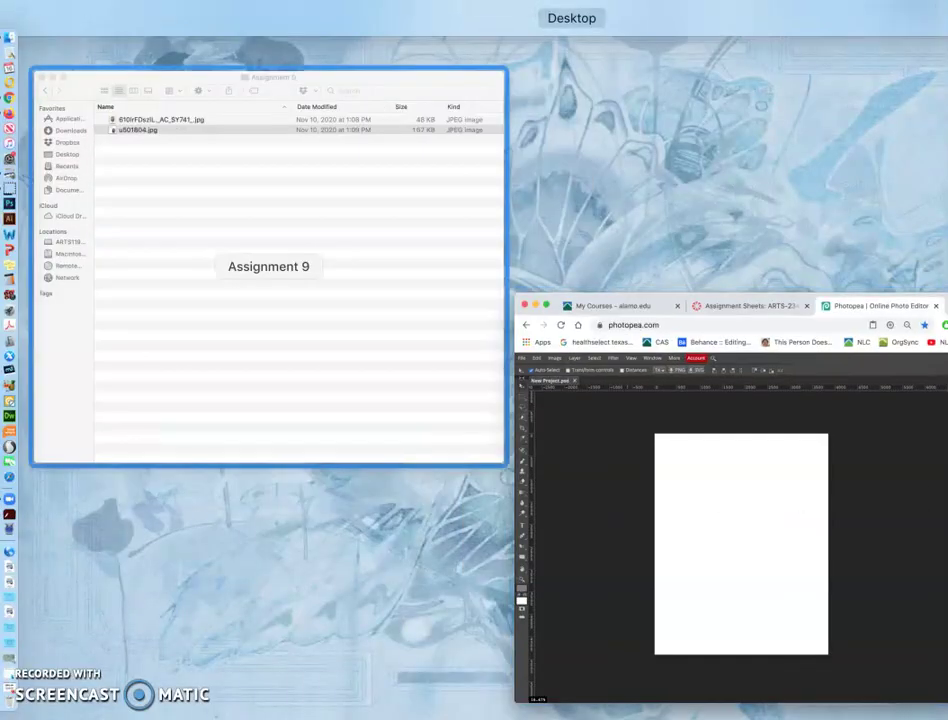
pyautogui.click(271, 265)
pyautogui.moveTo(745, 138); pyautogui.dragTo(478, 300)
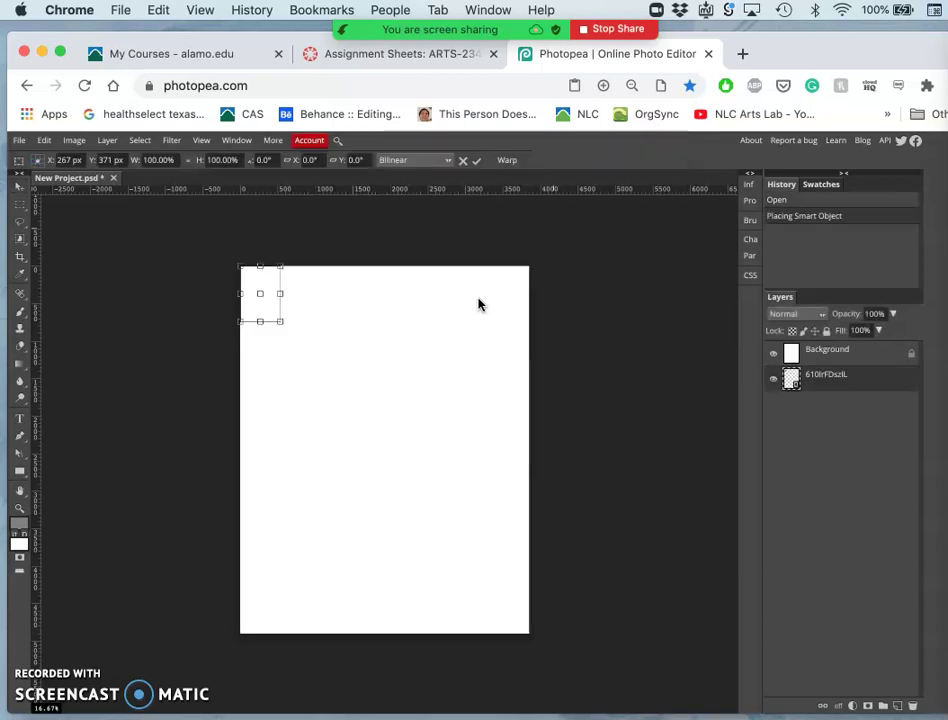
# Step: Raise the mask layer above Background and move the image to the canvas's top-right corner
pyautogui.moveTo(834, 386); pyautogui.dragTo(825, 358)
pyautogui.click(812, 379)
pyautogui.press('super+bracketright')
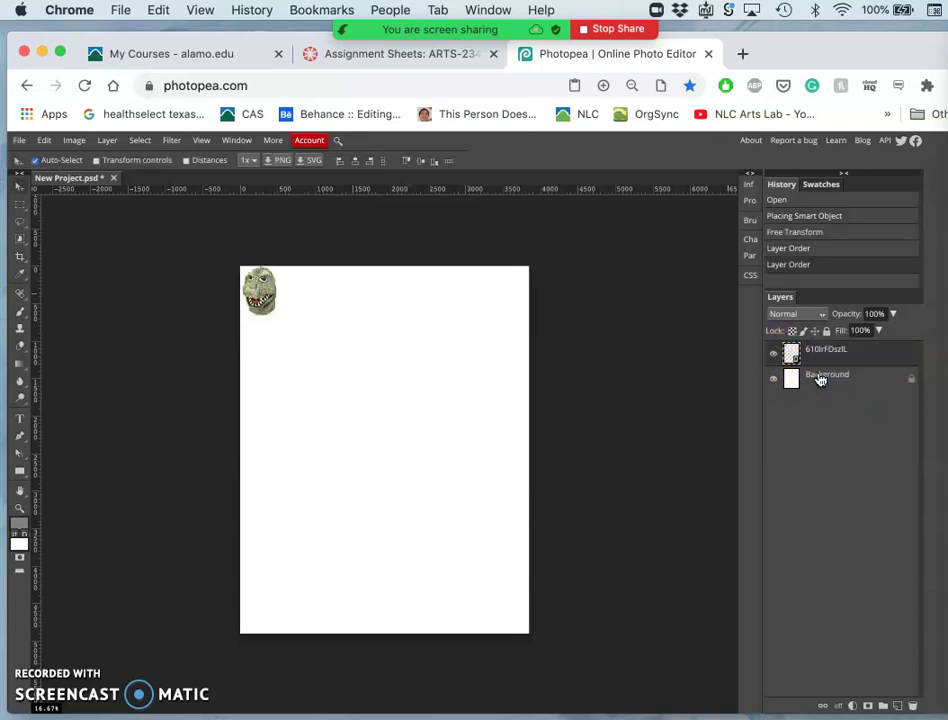
pyautogui.click(20, 186)
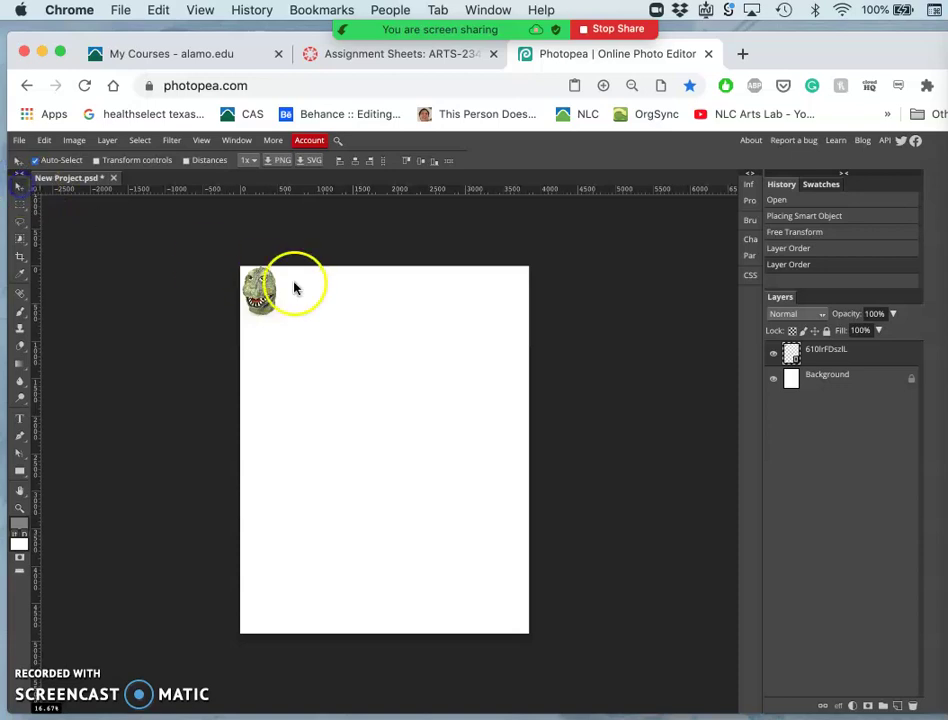
pyautogui.moveTo(270, 293); pyautogui.dragTo(507, 310)
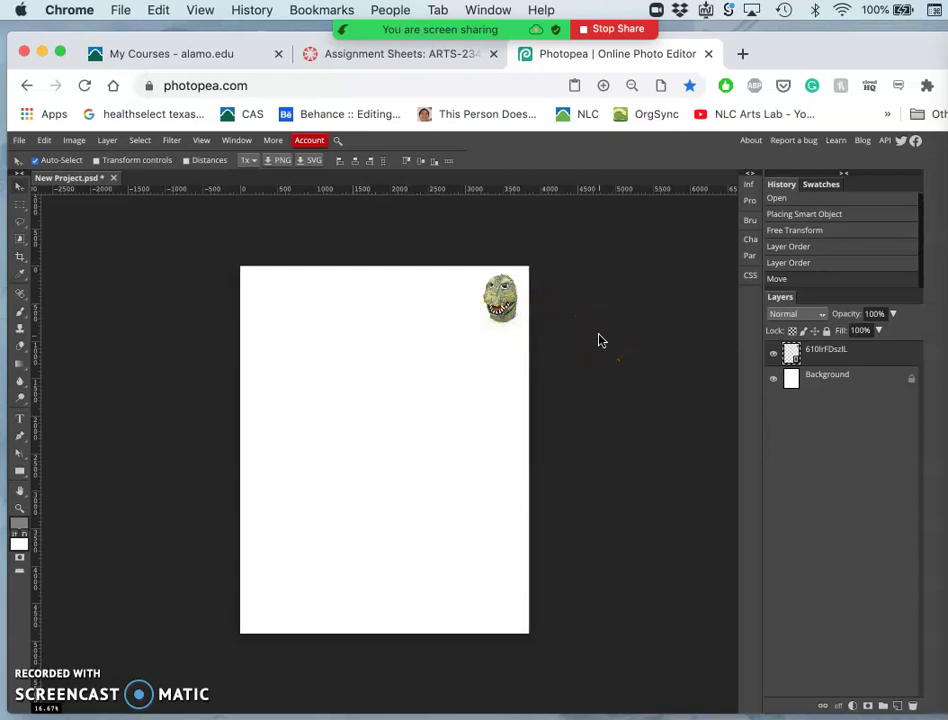
# Step: Place u501804.jpg on the canvas and move it below the first head
pyautogui.hotkey('ctrl', 'Up')
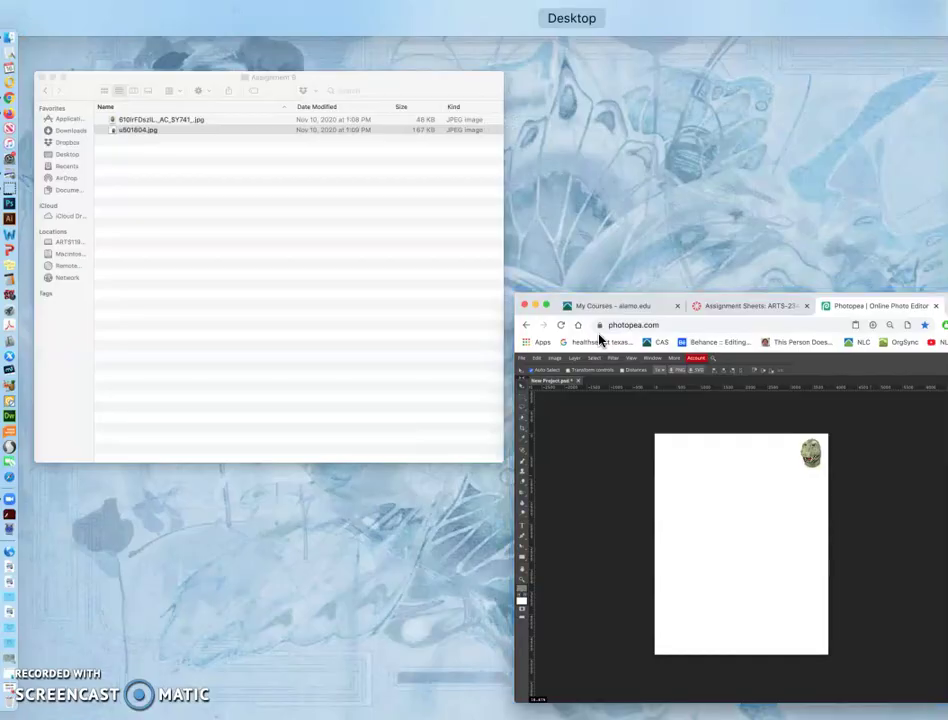
pyautogui.click(677, 243)
pyautogui.hotkey('ctrl', 'Up')
pyautogui.click(735, 143)
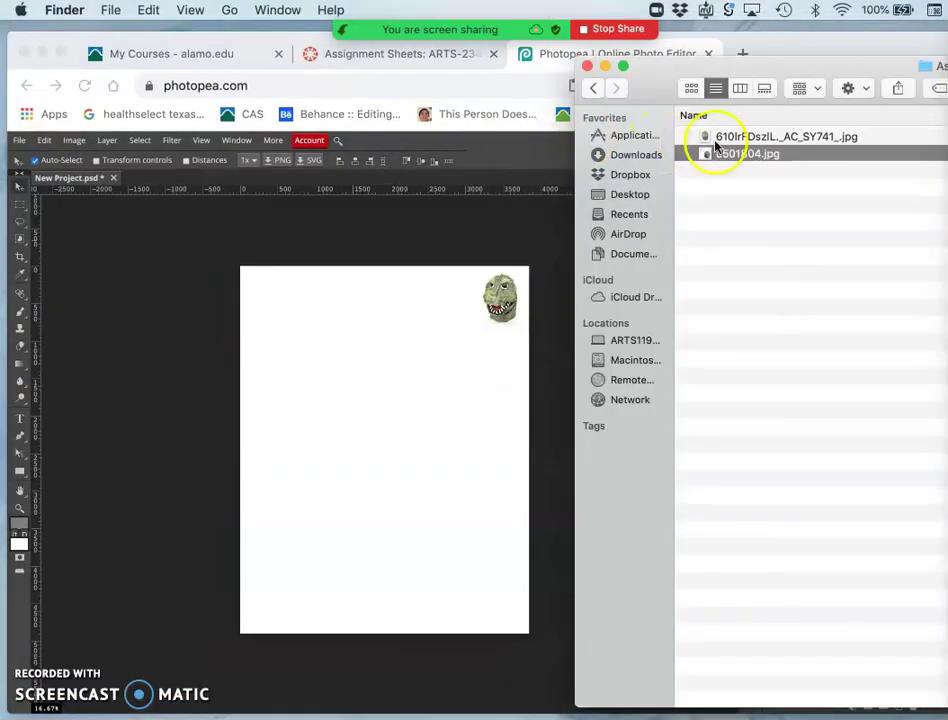
pyautogui.moveTo(735, 143); pyautogui.dragTo(498, 386)
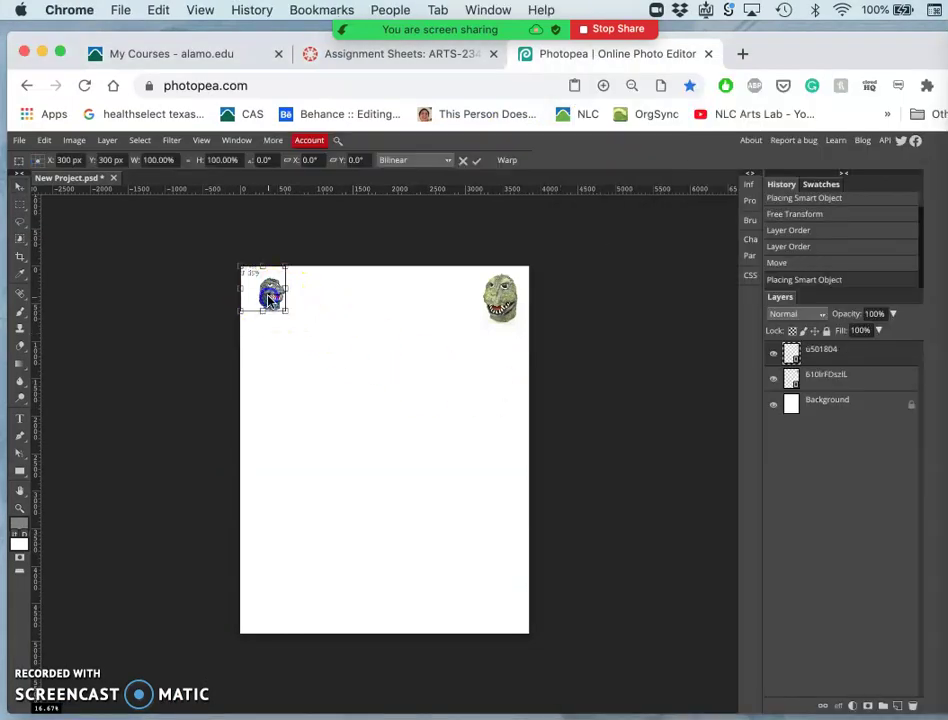
pyautogui.moveTo(269, 300); pyautogui.dragTo(502, 378)
# Step: Scale the u501804 head to 200% and reposition it below the green head
pyautogui.press('super+equal')
pyautogui.scroll(5, 500, 380)
pyautogui.hscroll(5, 500, 380)
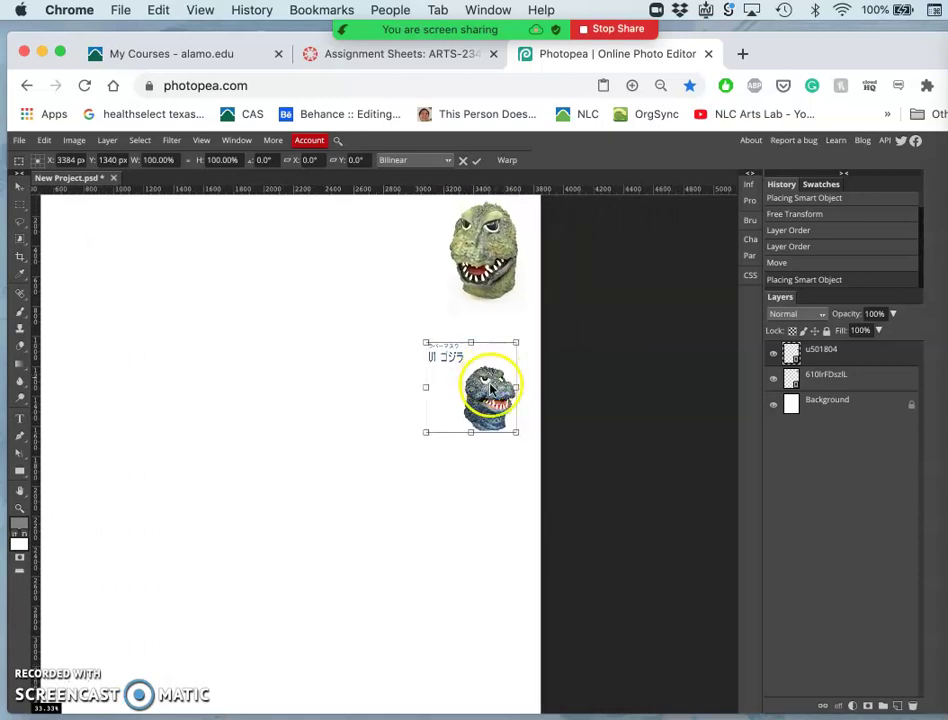
pyautogui.moveTo(426, 343); pyautogui.dragTo(335, 293)
pyautogui.moveTo(450, 325); pyautogui.dragTo(457, 380)
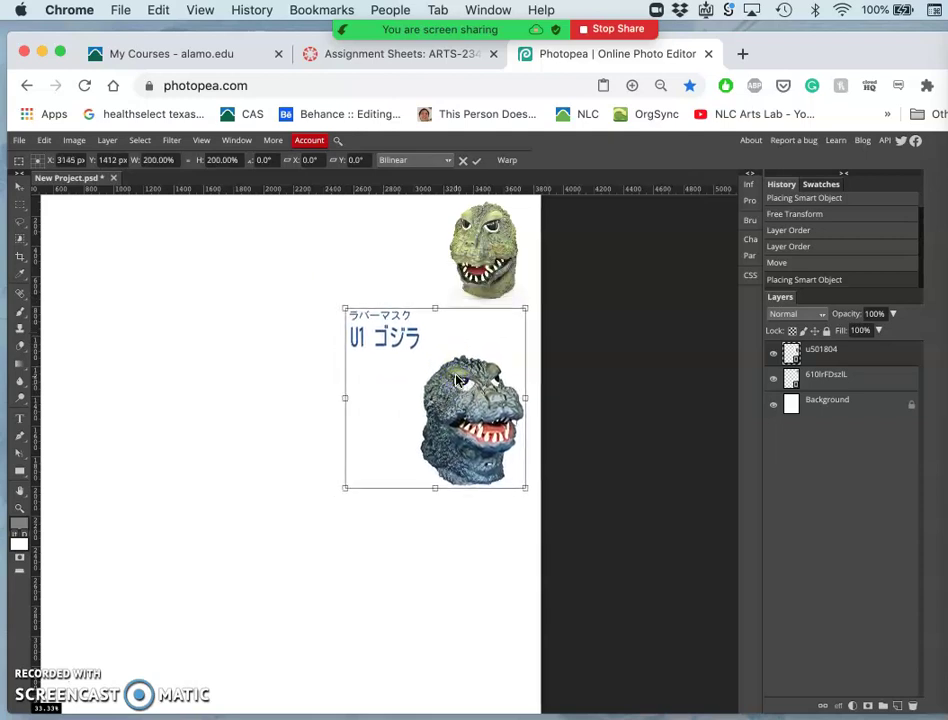
# Step: Flip the lower grey Godzilla head horizontally and shift it slightly right and down
pyautogui.rightClick(478, 412)
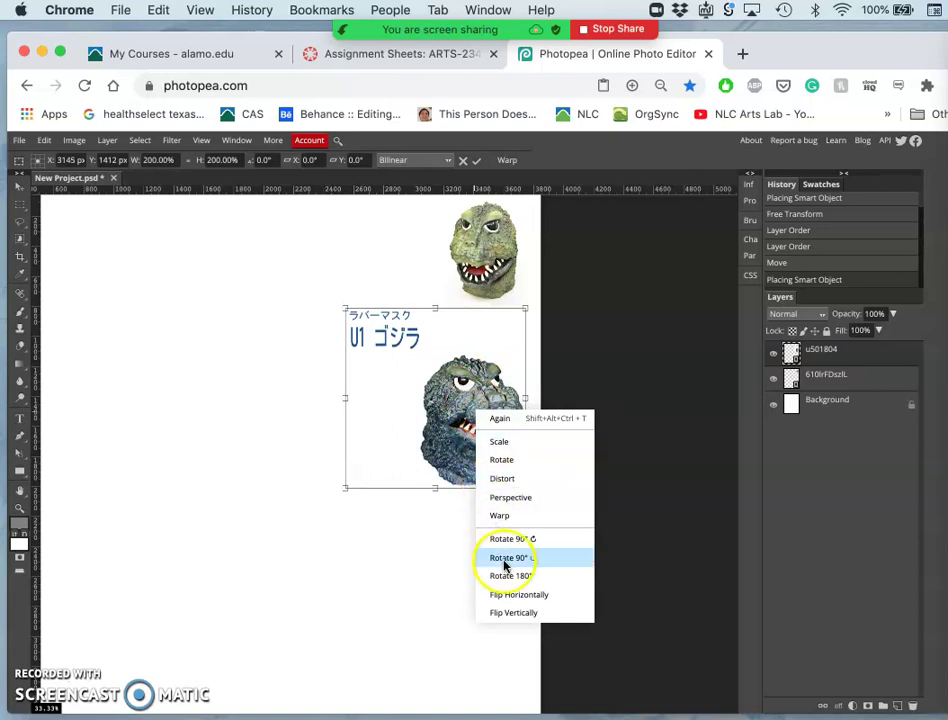
pyautogui.click(512, 594)
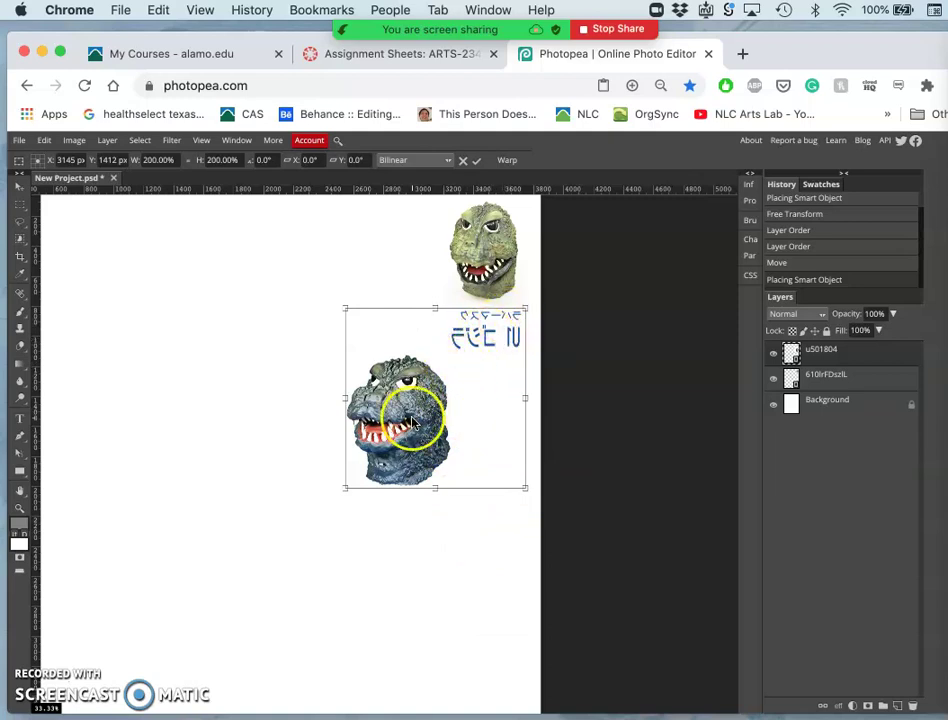
pyautogui.moveTo(415, 422); pyautogui.dragTo(483, 423)
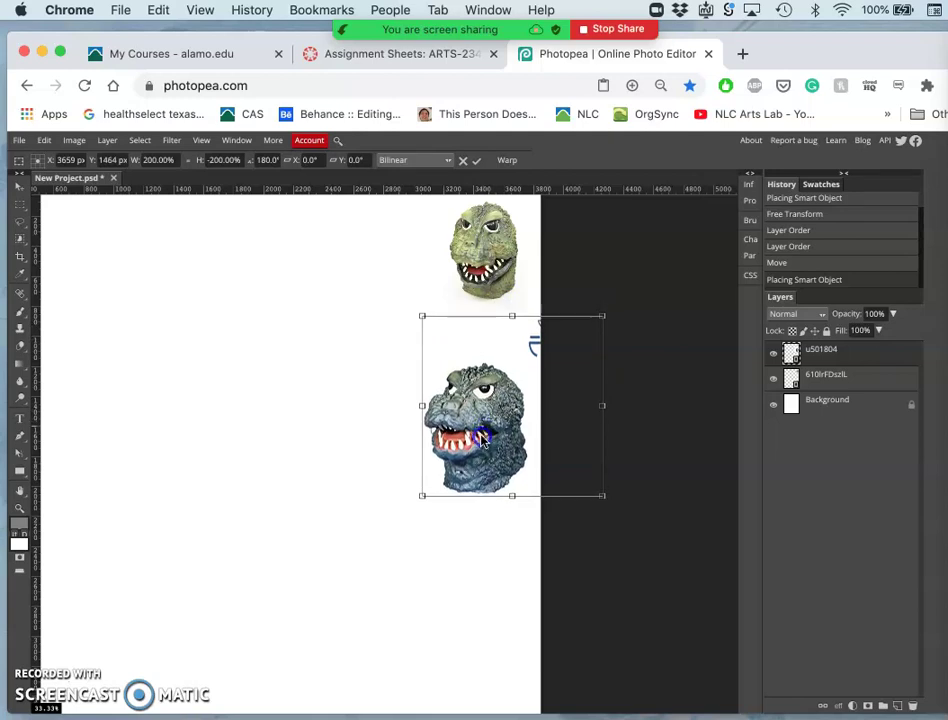
pyautogui.moveTo(480, 440); pyautogui.dragTo(483, 445)
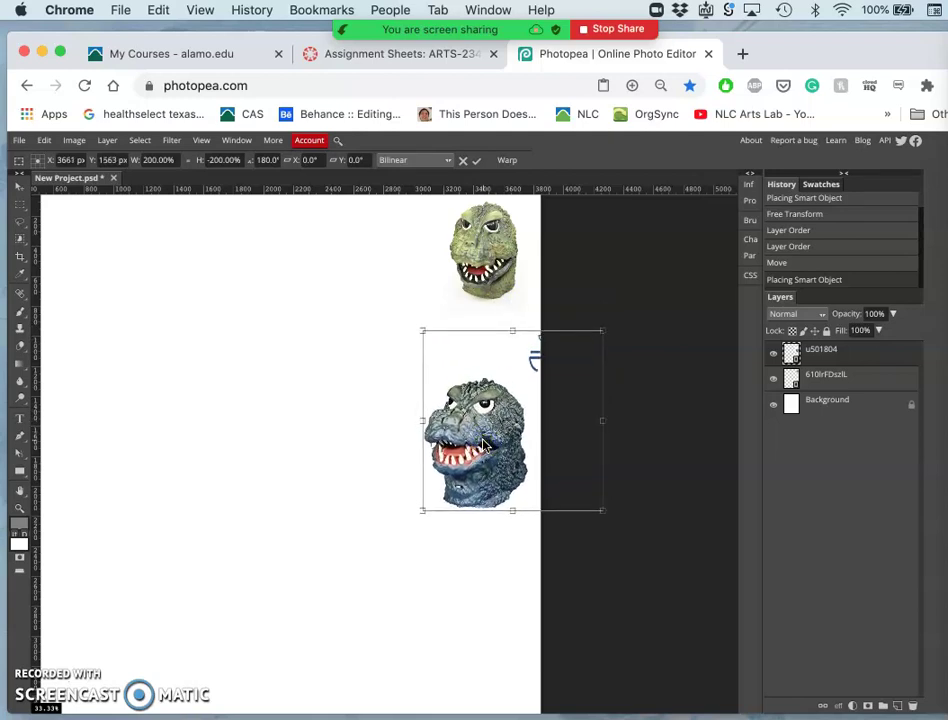
pyautogui.doubleClick(482, 388)
# Step: Enlarge the upper green head to about 182%, restoring it via Edit > Step Forward after cancelling
pyautogui.click(493, 268)
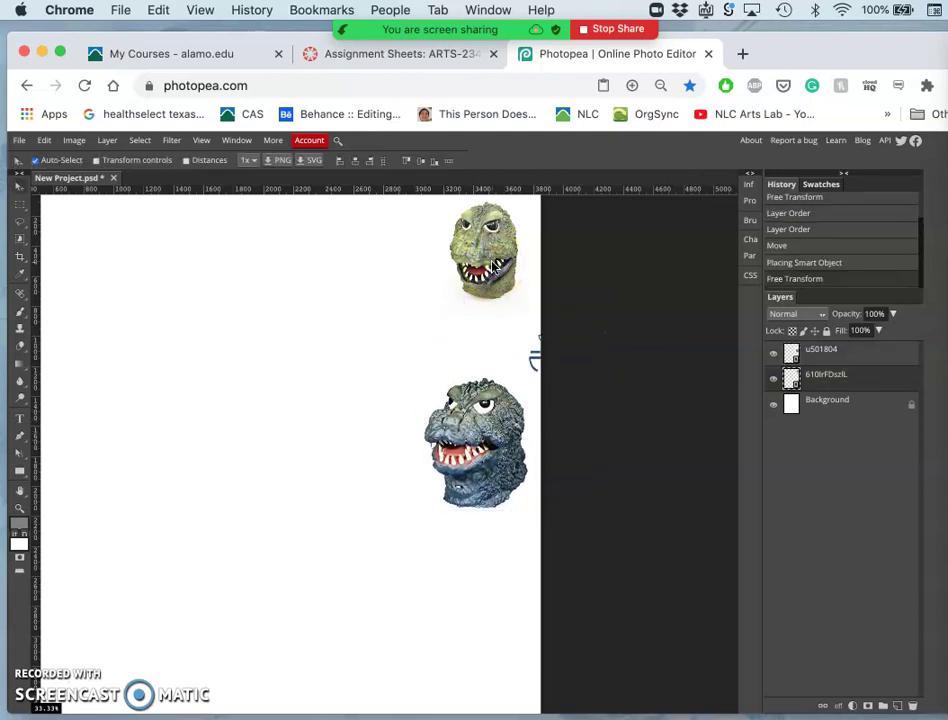
pyautogui.hotkey('ctrl', 'alt', 't')
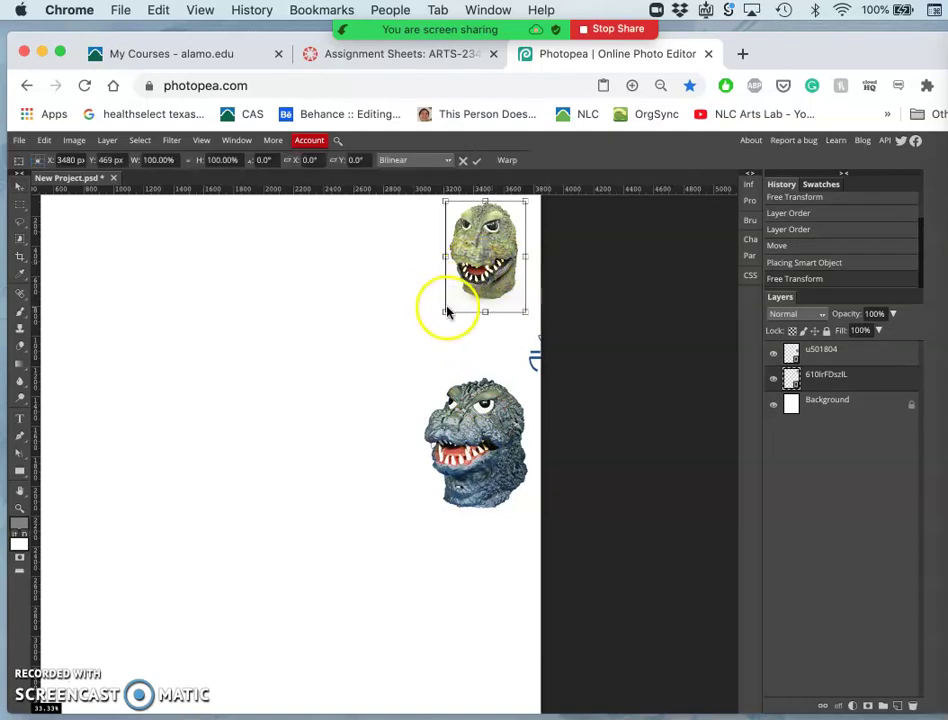
pyautogui.moveTo(447, 311); pyautogui.dragTo(396, 367)
pyautogui.moveTo(526, 203); pyautogui.dragTo(542, 189)
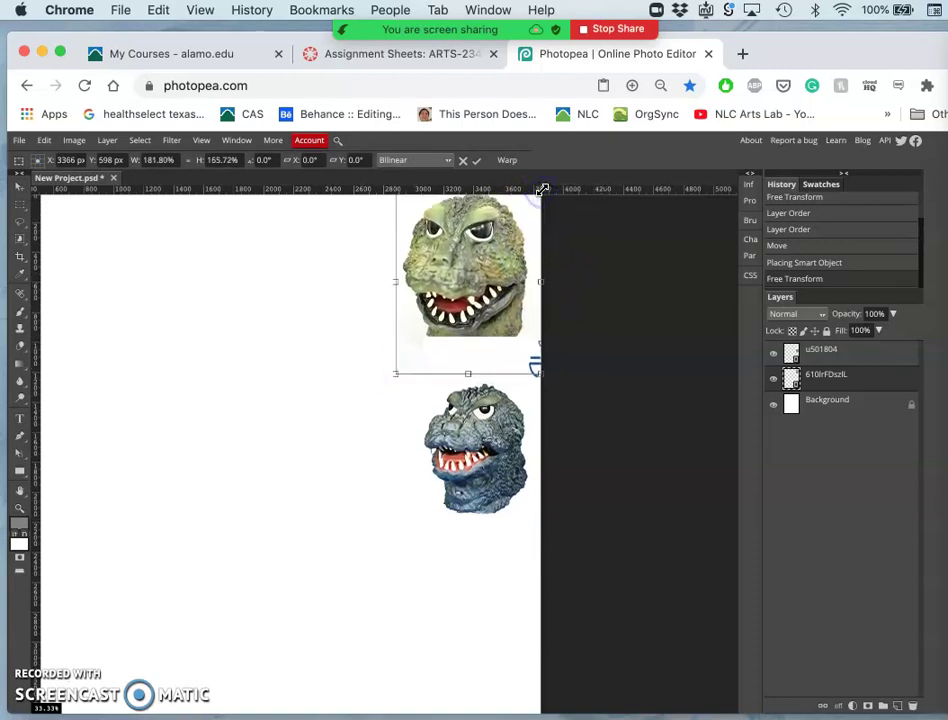
pyautogui.press('Escape')
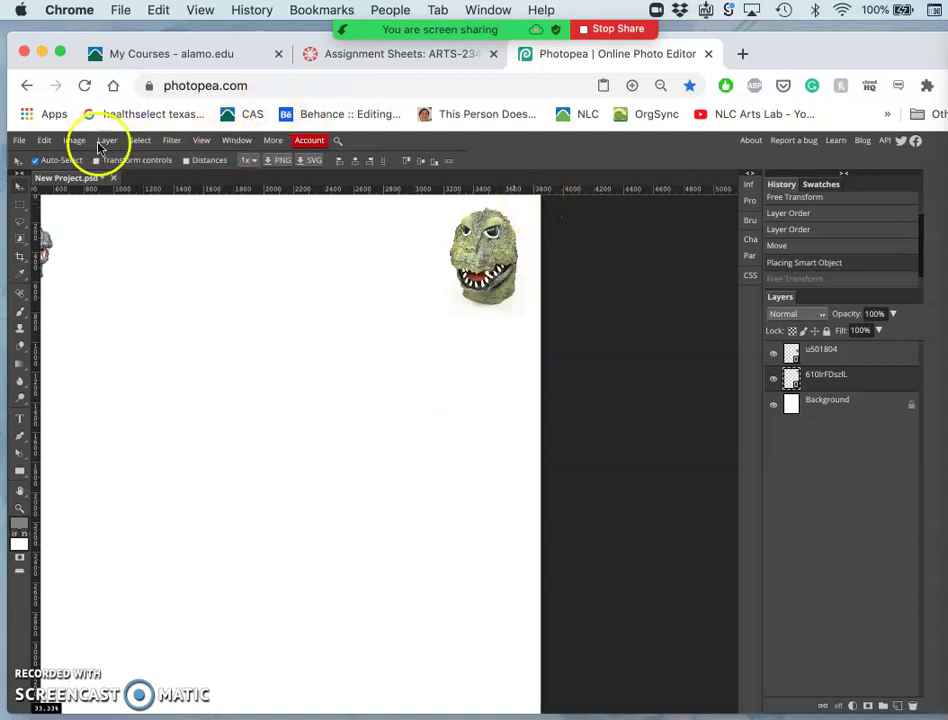
pyautogui.click(48, 141)
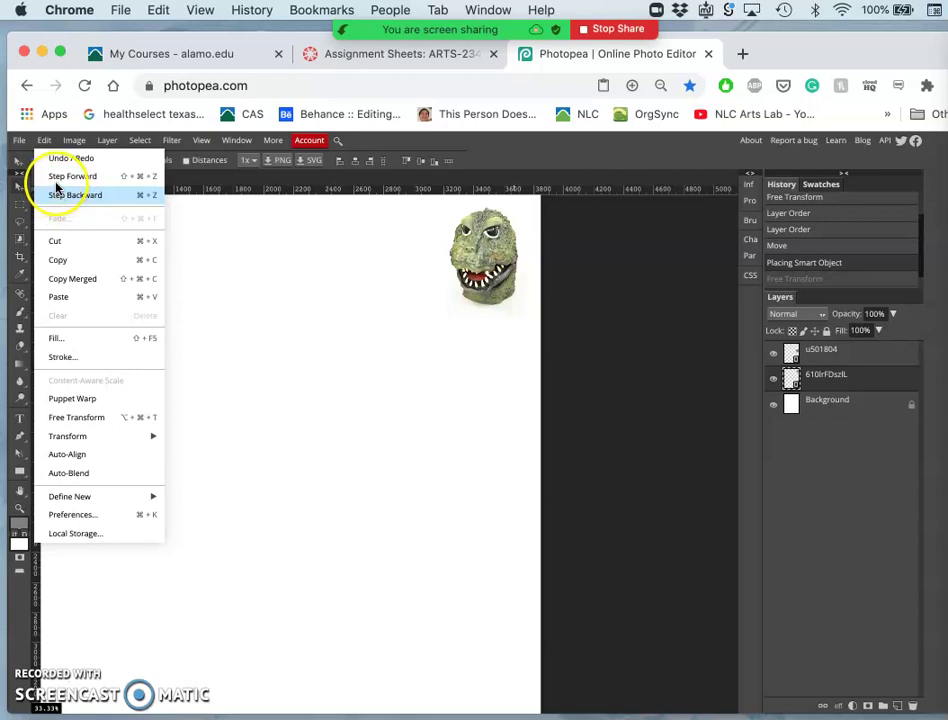
pyautogui.click(54, 180)
pyautogui.click(44, 141)
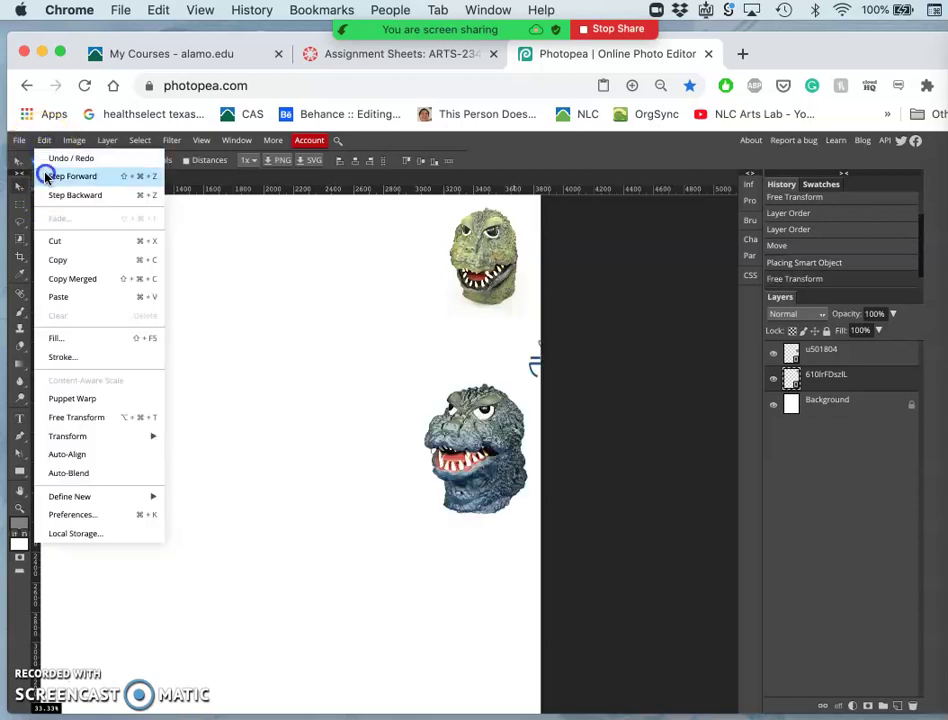
pyautogui.click(51, 174)
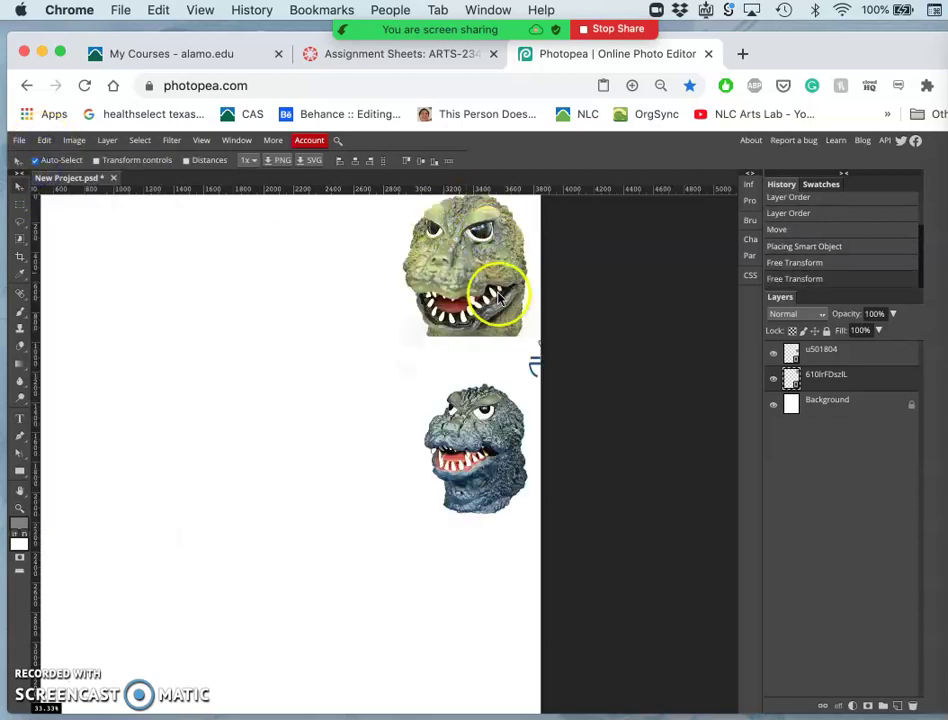
pyautogui.scroll(2, 500, 290)
pyautogui.moveTo(474, 289); pyautogui.dragTo(472, 296)
# Step: Stack the green head's layer above u501804 and narrow it to 172.61% by 165.72%
pyautogui.click(866, 372)
pyautogui.moveTo(866, 372); pyautogui.dragTo(842, 351)
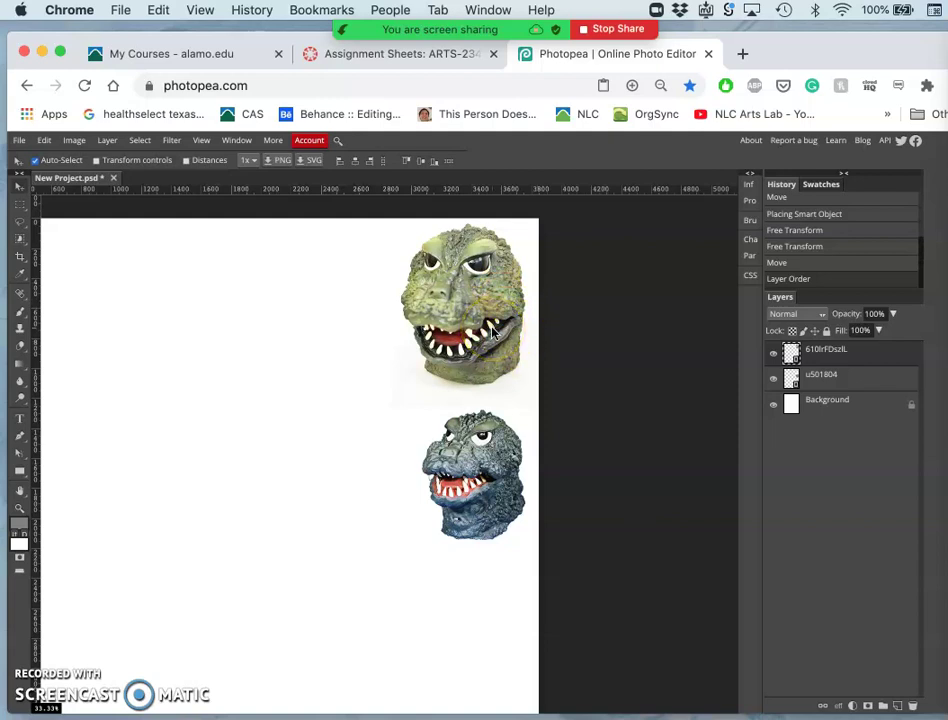
pyautogui.hotkey('ctrl', 'alt', 't')
pyautogui.moveTo(394, 313); pyautogui.dragTo(402, 313)
# Step: Warp the upper green head, bending its left edge and pulling its lower-left corner outward
pyautogui.rightClick(460, 329)
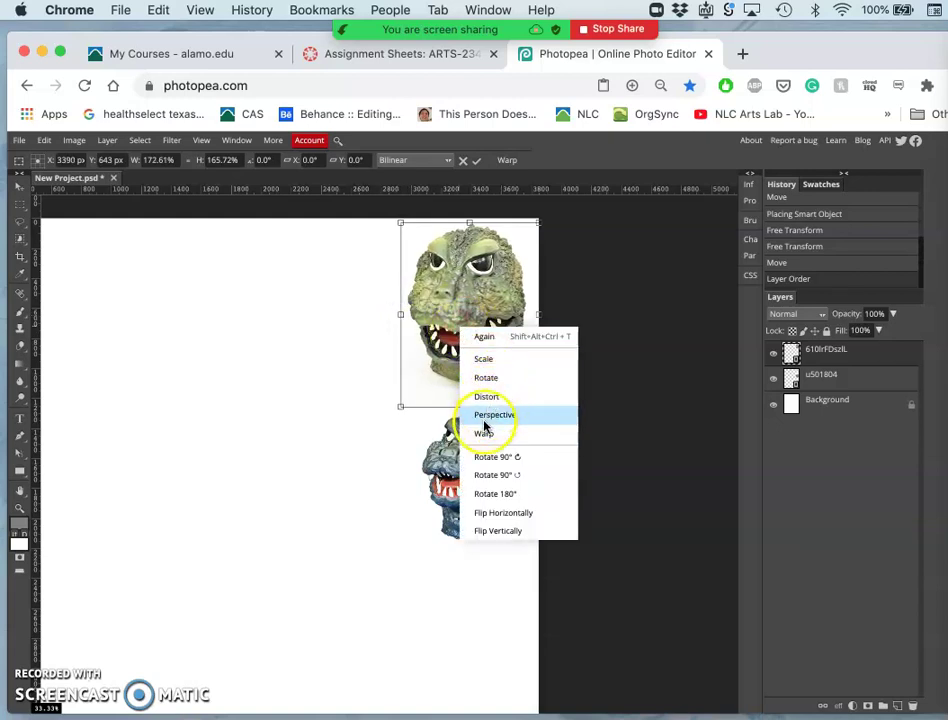
pyautogui.click(478, 432)
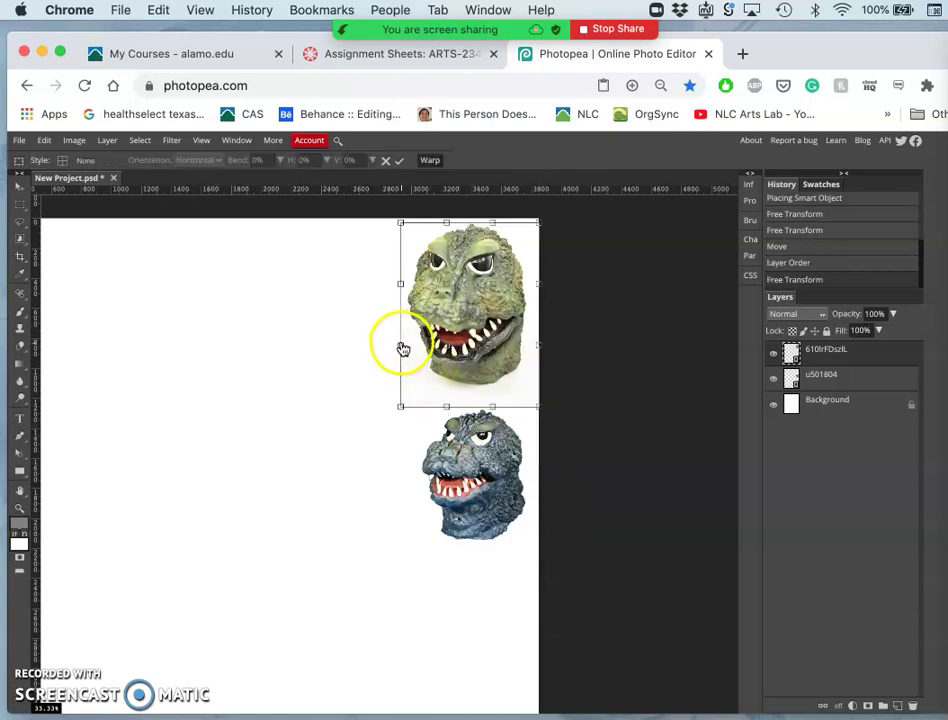
pyautogui.moveTo(402, 345); pyautogui.dragTo(408, 330)
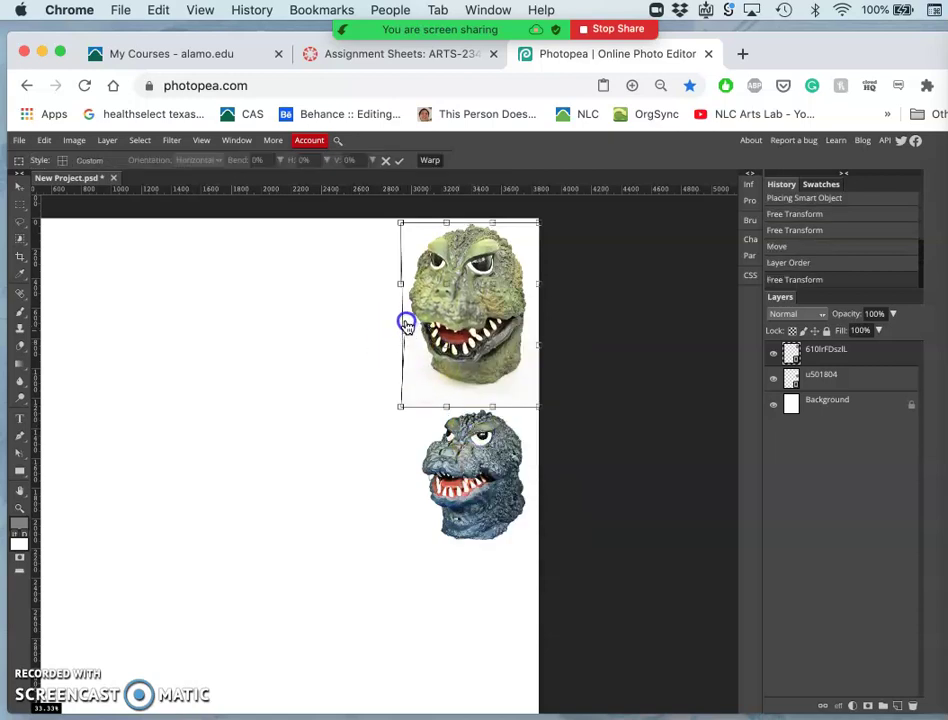
pyautogui.click(399, 408)
pyautogui.moveTo(391, 424)
pyautogui.mouseDown()
pyautogui.moveTo(377, 438)
pyautogui.moveTo(401, 420)
pyautogui.mouseUp()
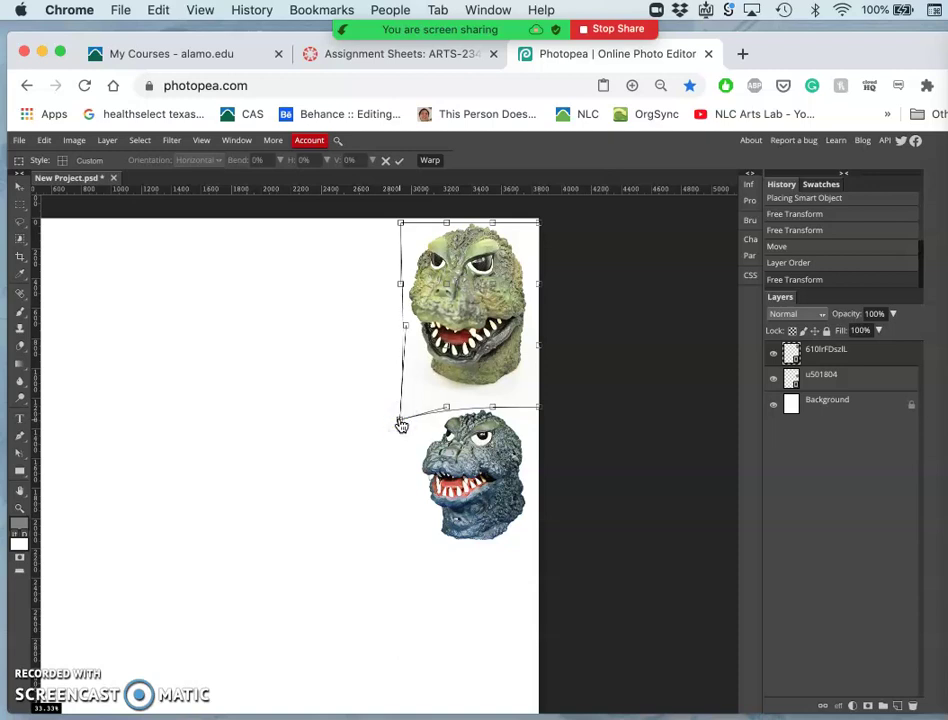
pyautogui.press('Return')
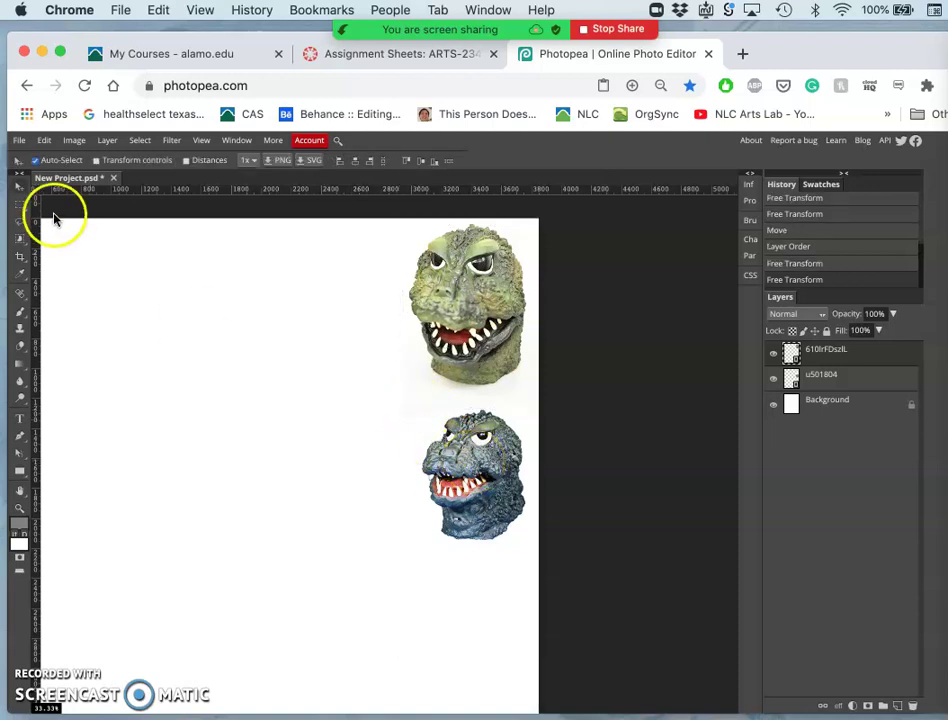
# Step: Warp the lower blue head by pulling its bottom-left and top-left corners outward
pyautogui.click(467, 468)
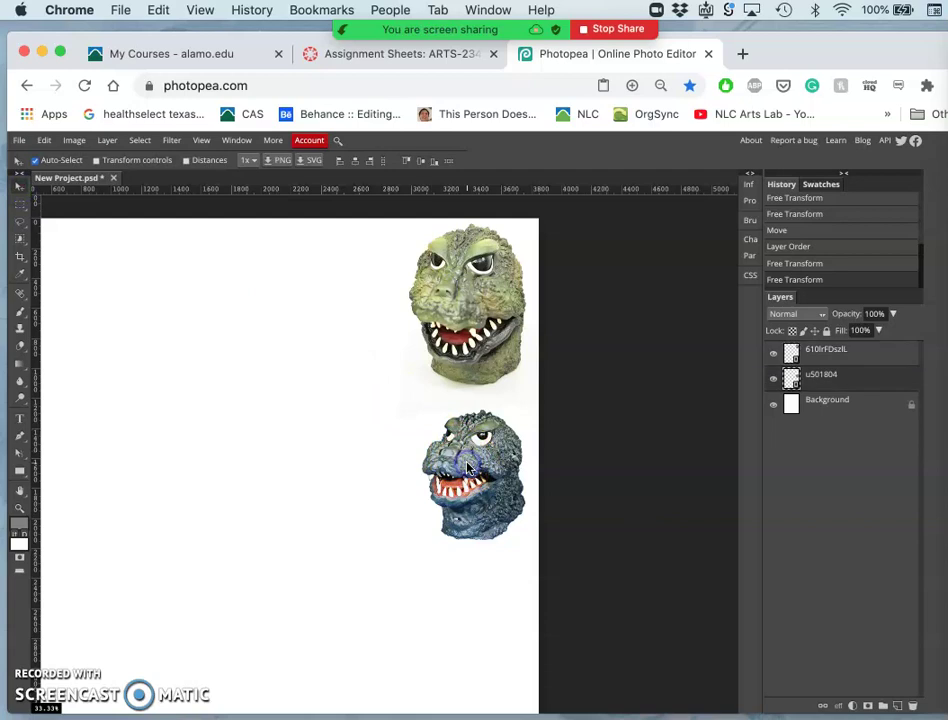
pyautogui.hotkey('ctrl', 't')
pyautogui.rightClick(460, 468)
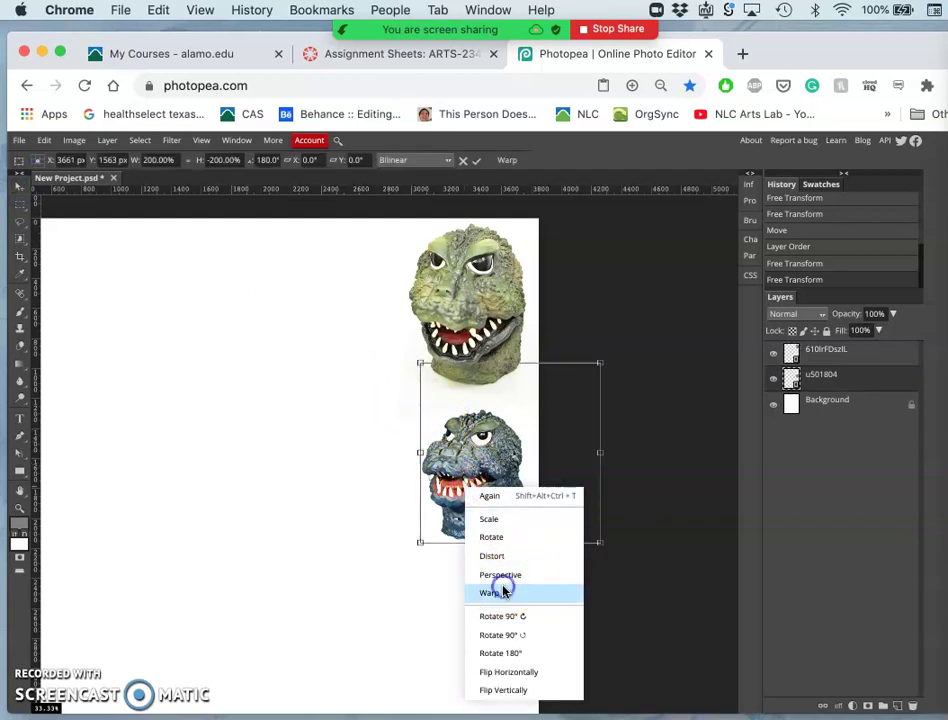
pyautogui.click(488, 593)
pyautogui.click(421, 543)
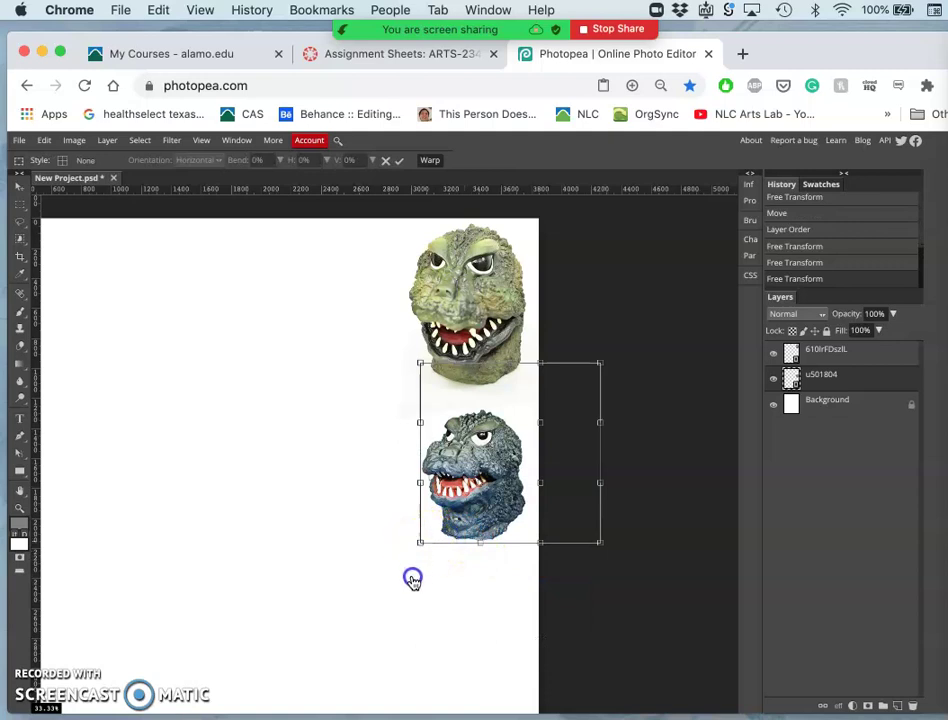
pyautogui.moveTo(411, 601); pyautogui.dragTo(433, 563)
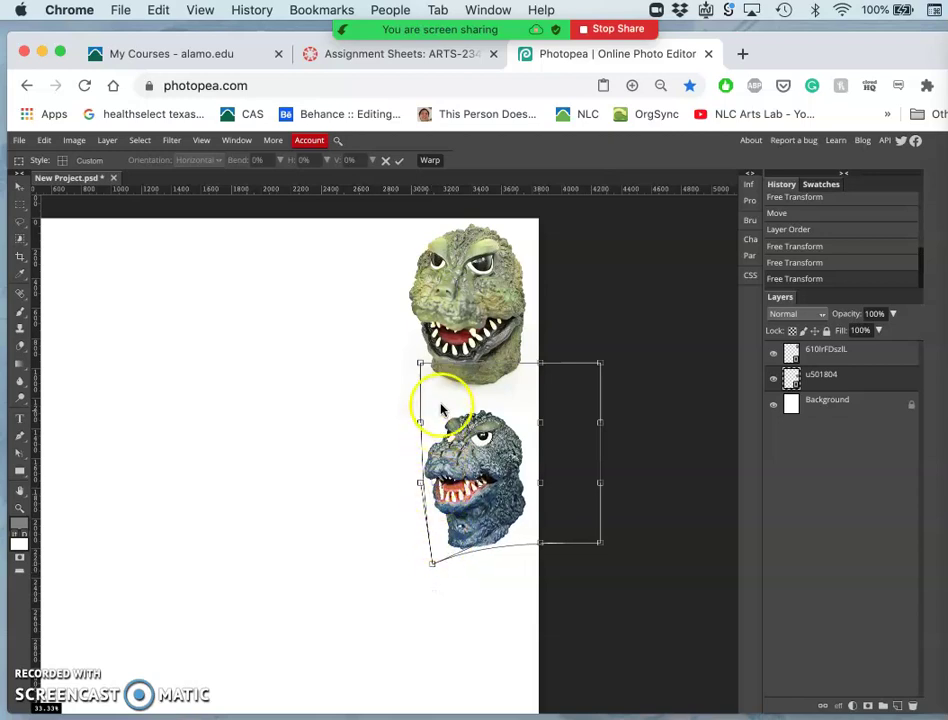
pyautogui.moveTo(421, 378); pyautogui.dragTo(398, 358)
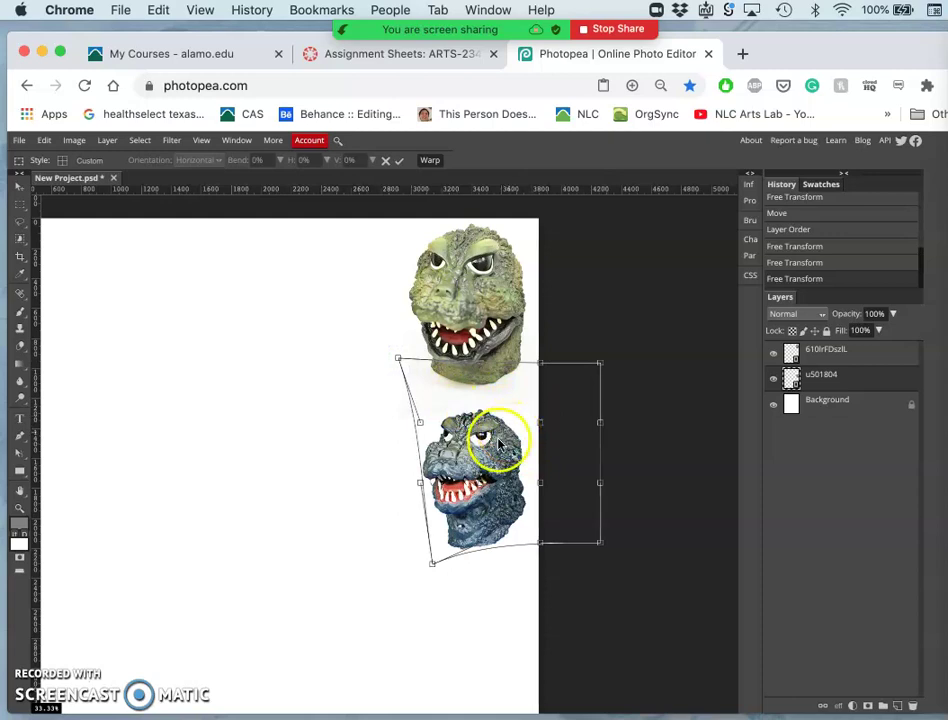
pyautogui.doubleClick(508, 425)
pyautogui.scroll(-4, 411, 519)
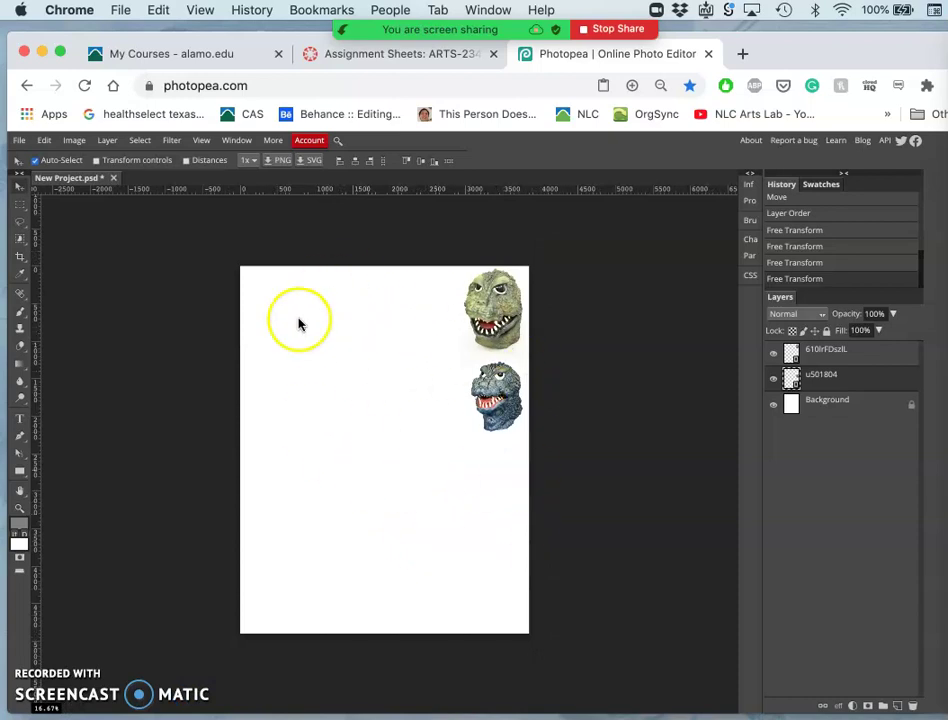
pyautogui.click(842, 409)
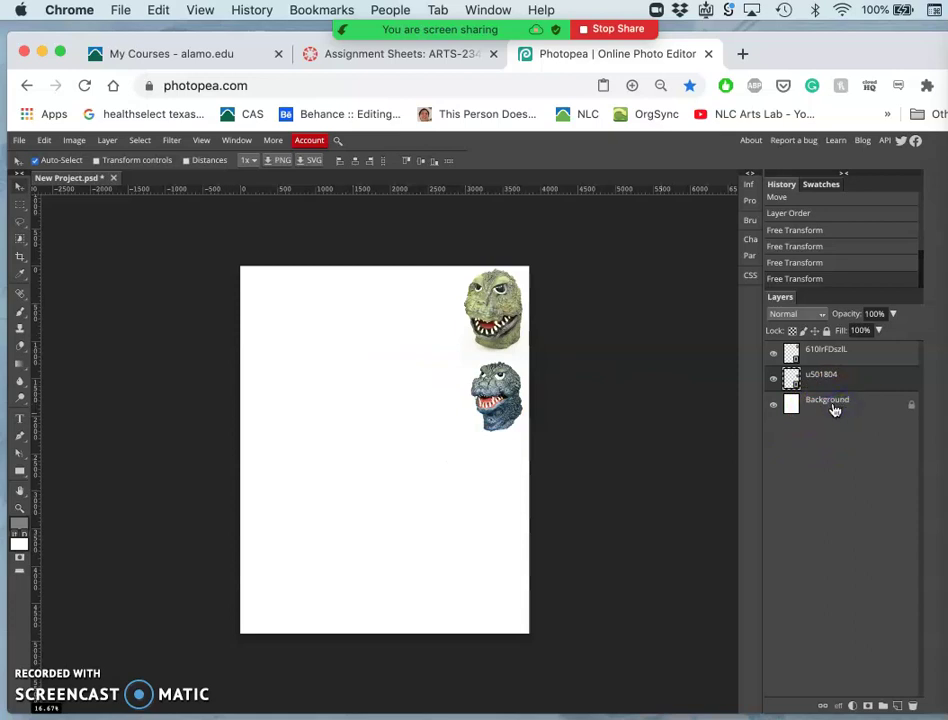
pyautogui.doubleClick(834, 404)
pyautogui.write('BLANK WHITE')
pyautogui.press('Return')
pyautogui.click(826, 331)
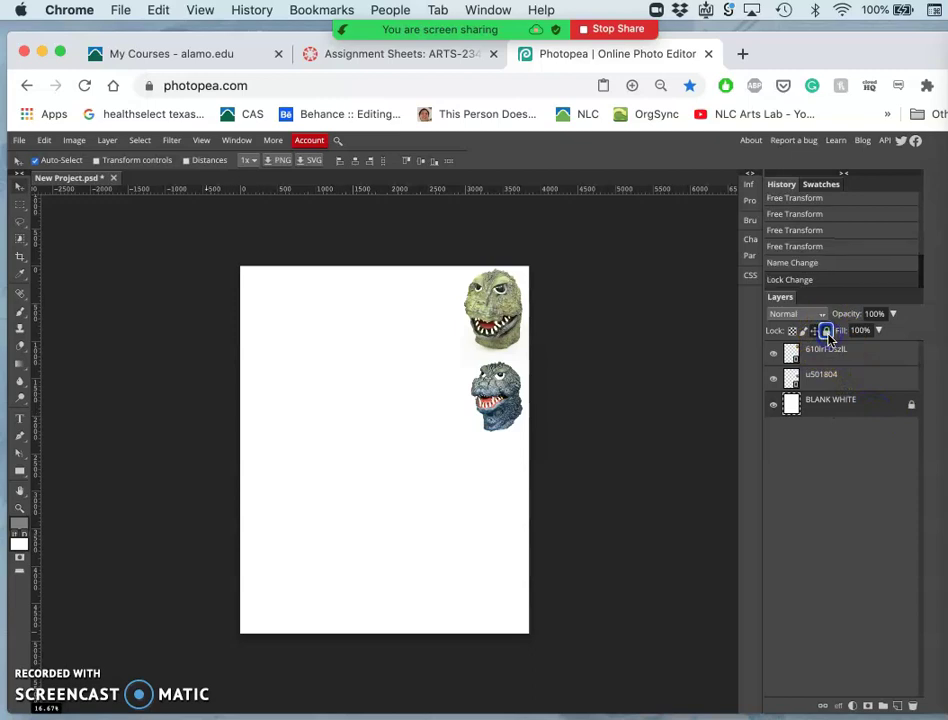
pyautogui.click(19, 311)
pyautogui.moveTo(351, 369); pyautogui.dragTo(372, 404)
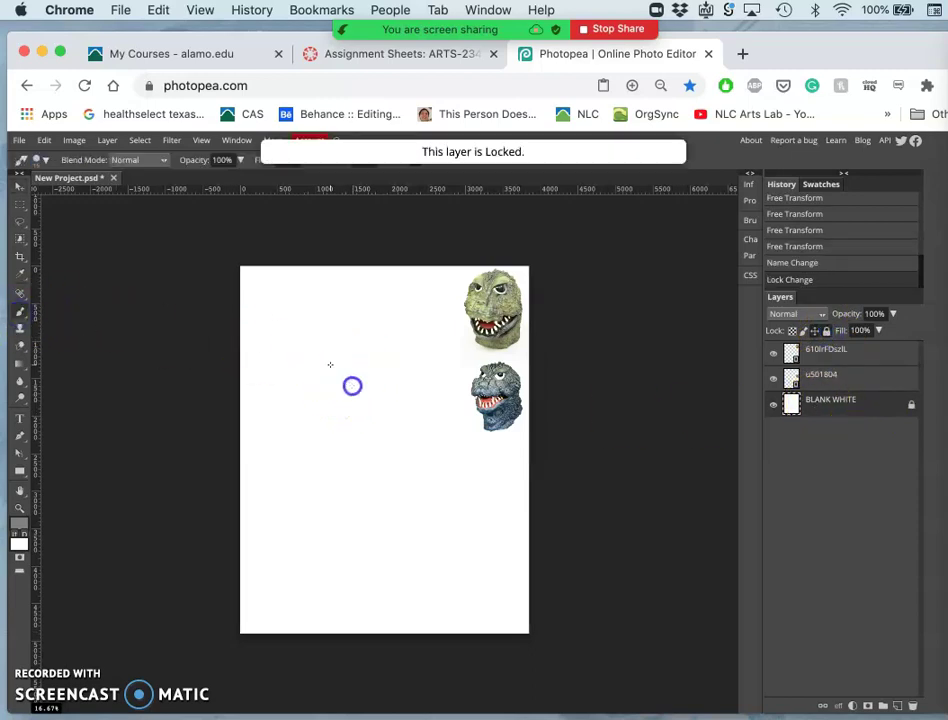
pyautogui.click(421, 143)
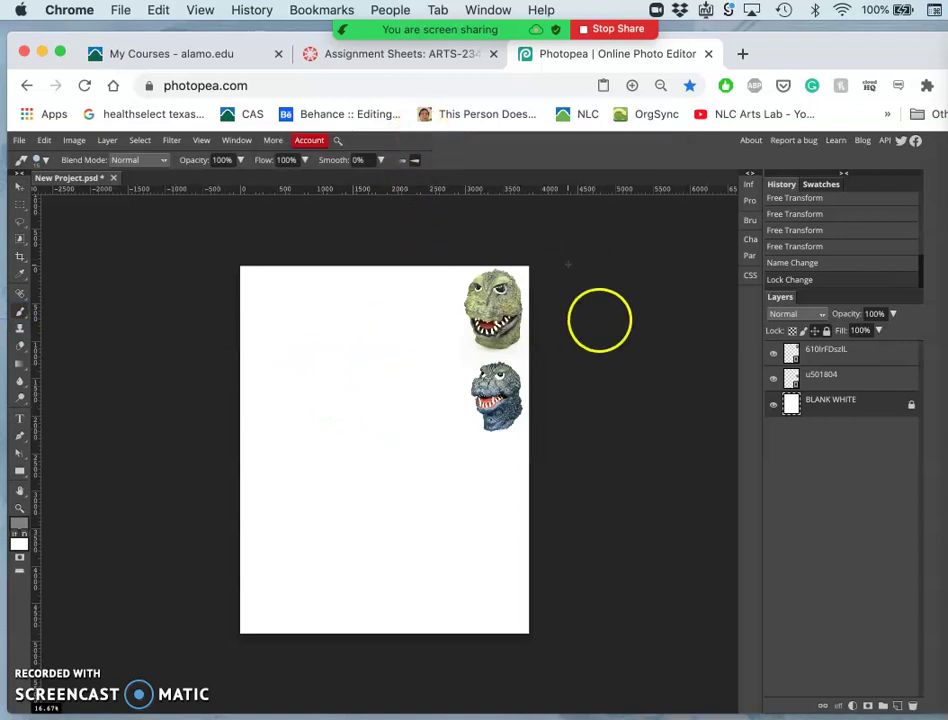
pyautogui.click(820, 385)
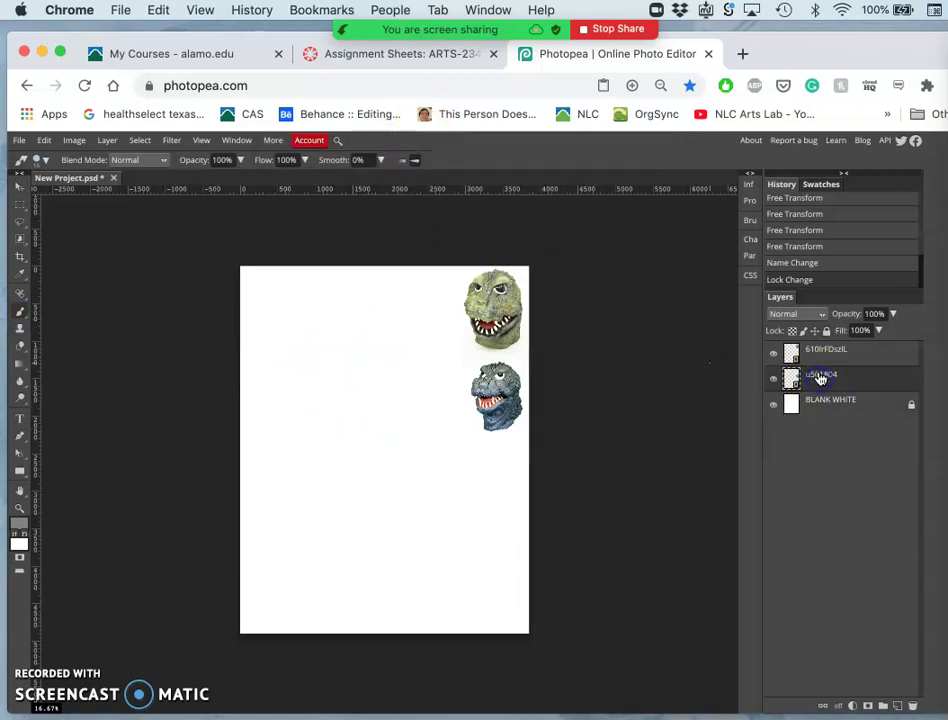
pyautogui.click(822, 358)
pyautogui.click(832, 381)
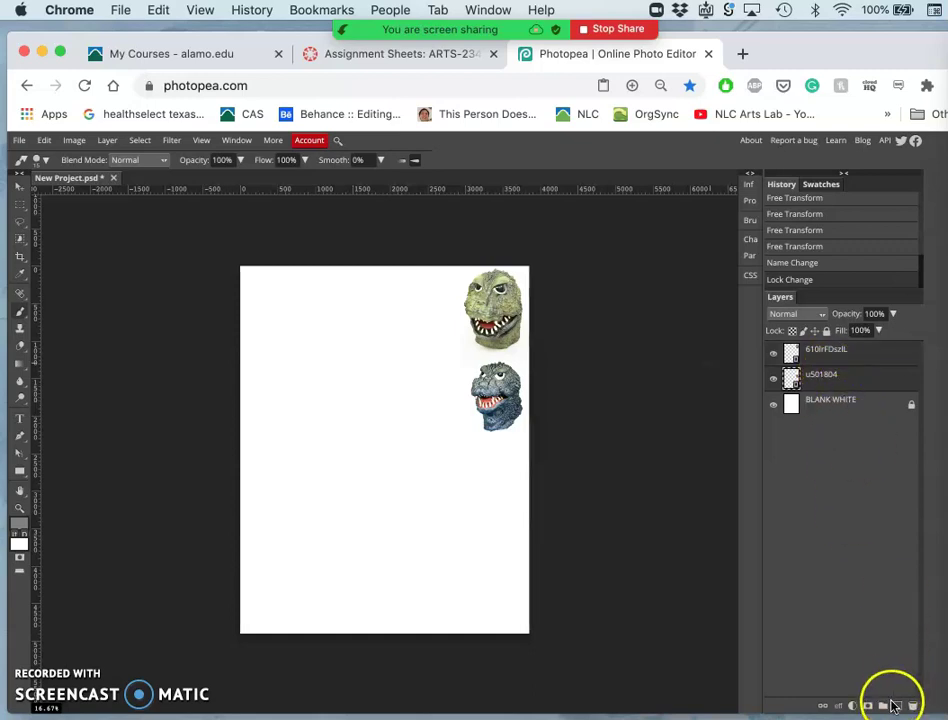
pyautogui.click(884, 707)
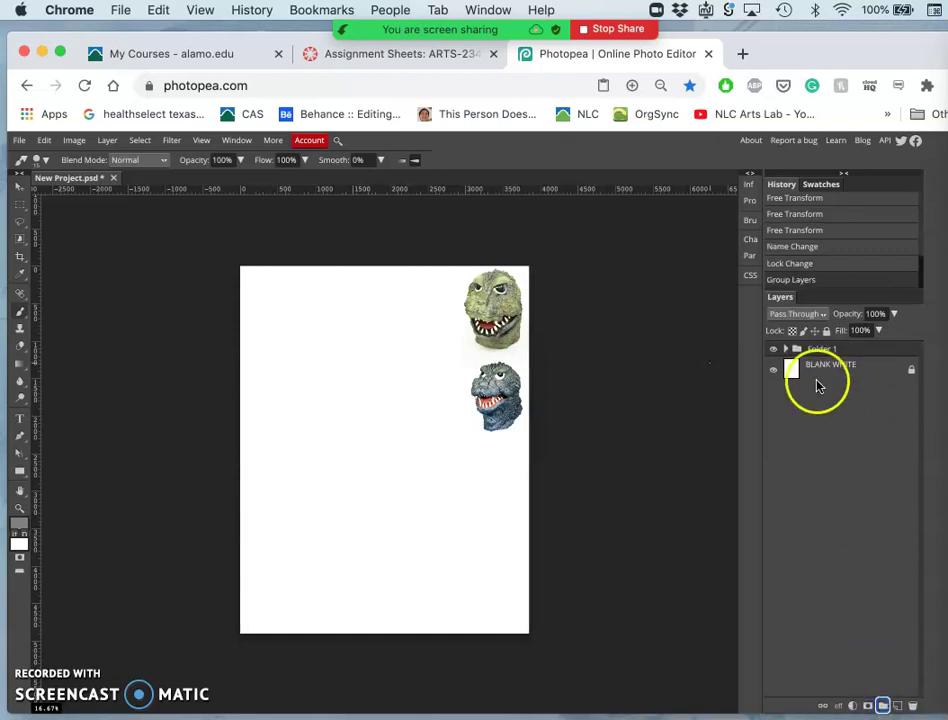
pyautogui.doubleClick(815, 349)
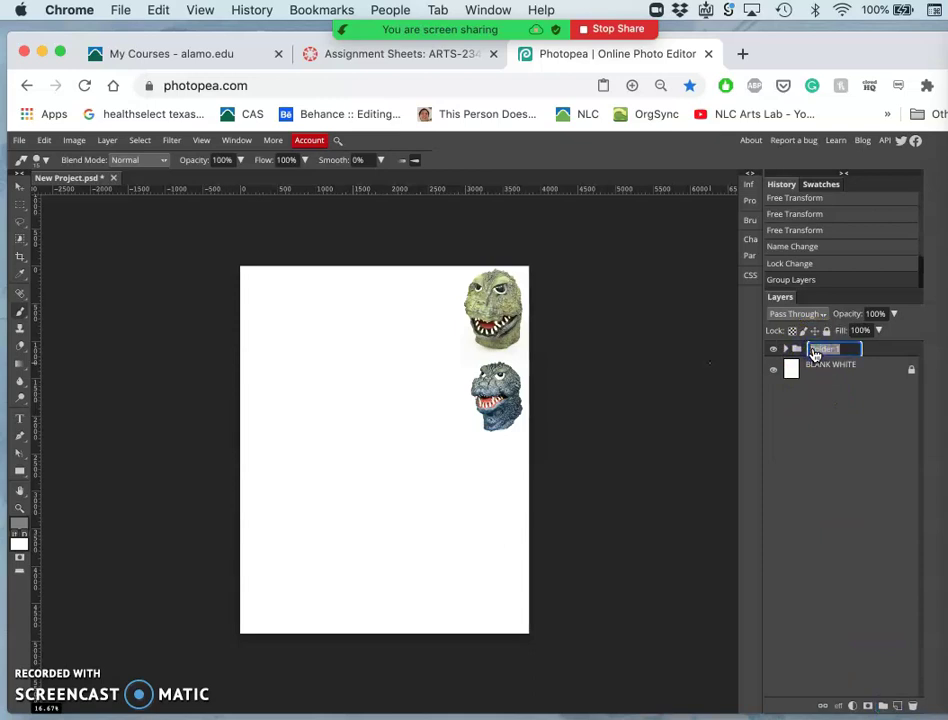
pyautogui.press('BackSpace')
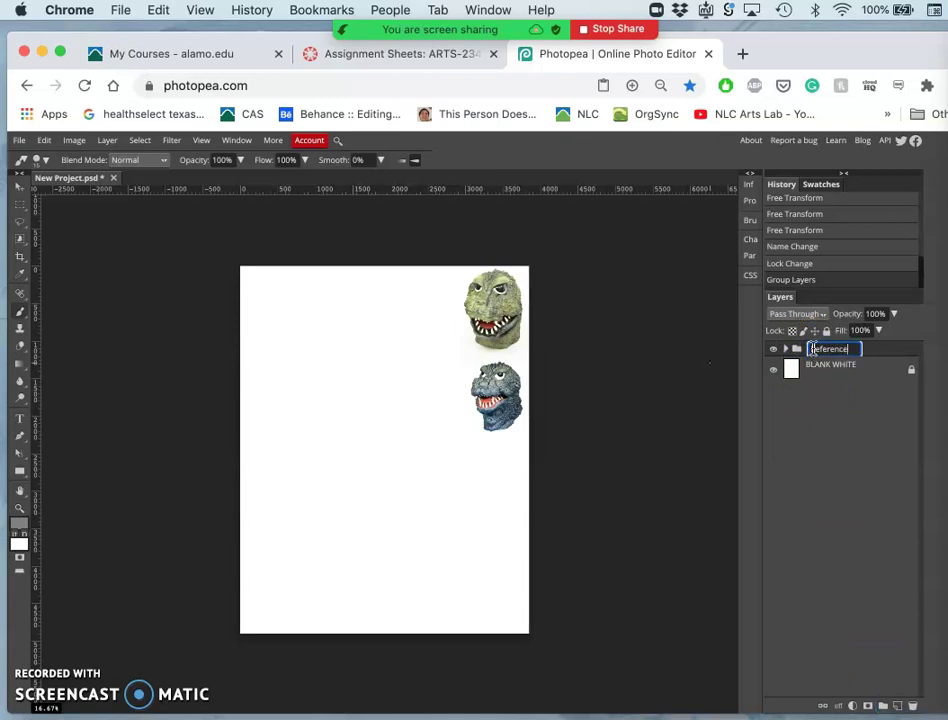
pyautogui.click(872, 348)
pyautogui.click(826, 330)
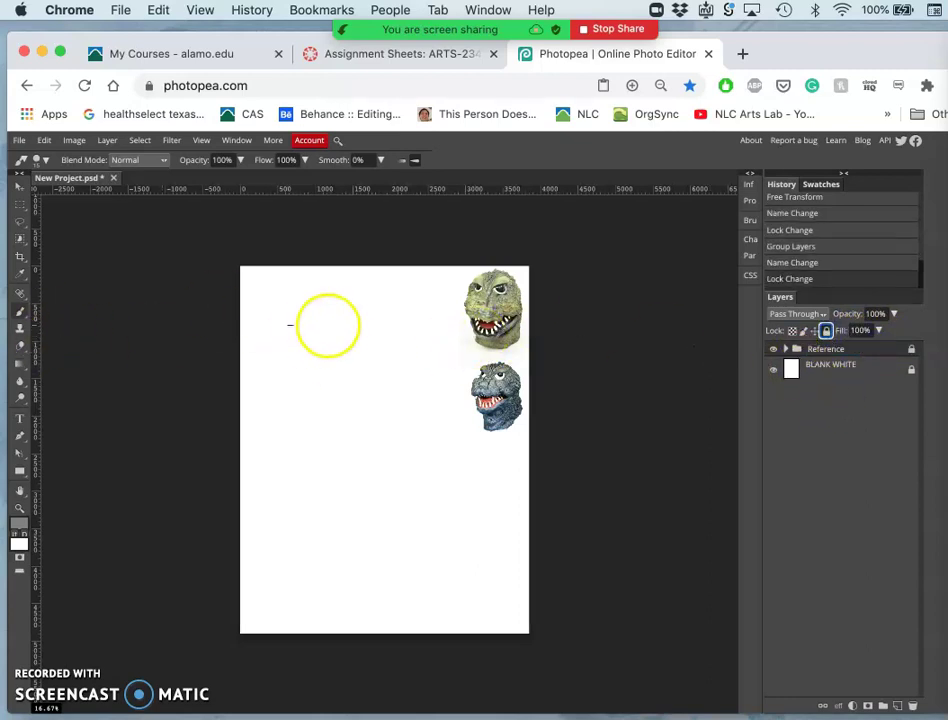
pyautogui.click(444, 311)
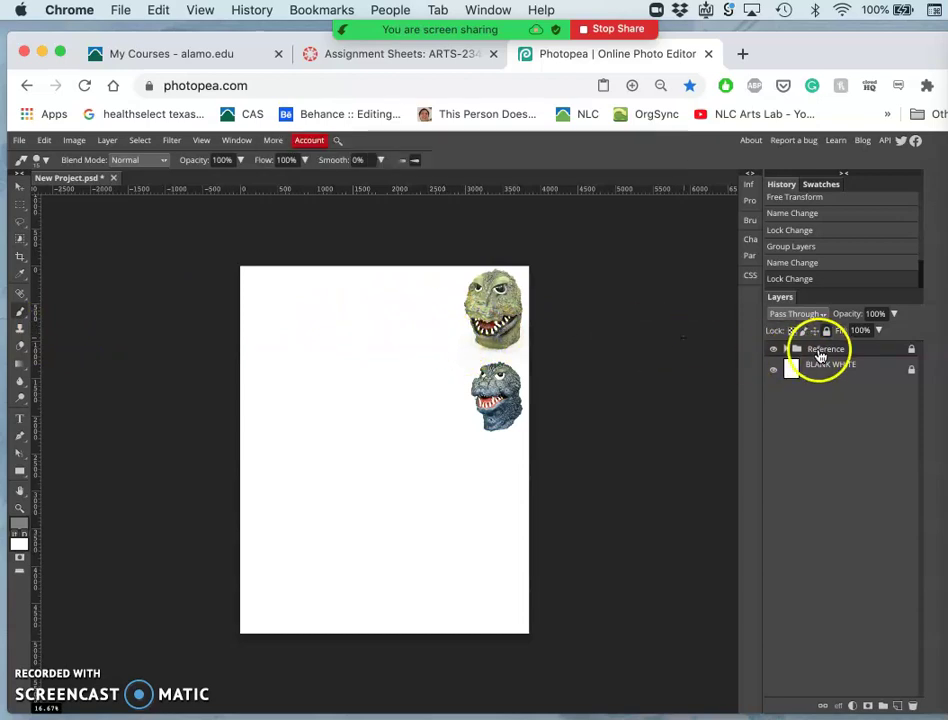
# Step: Add an empty Layer 1 above the Reference group and zoom the canvas to check it
pyautogui.click(897, 706)
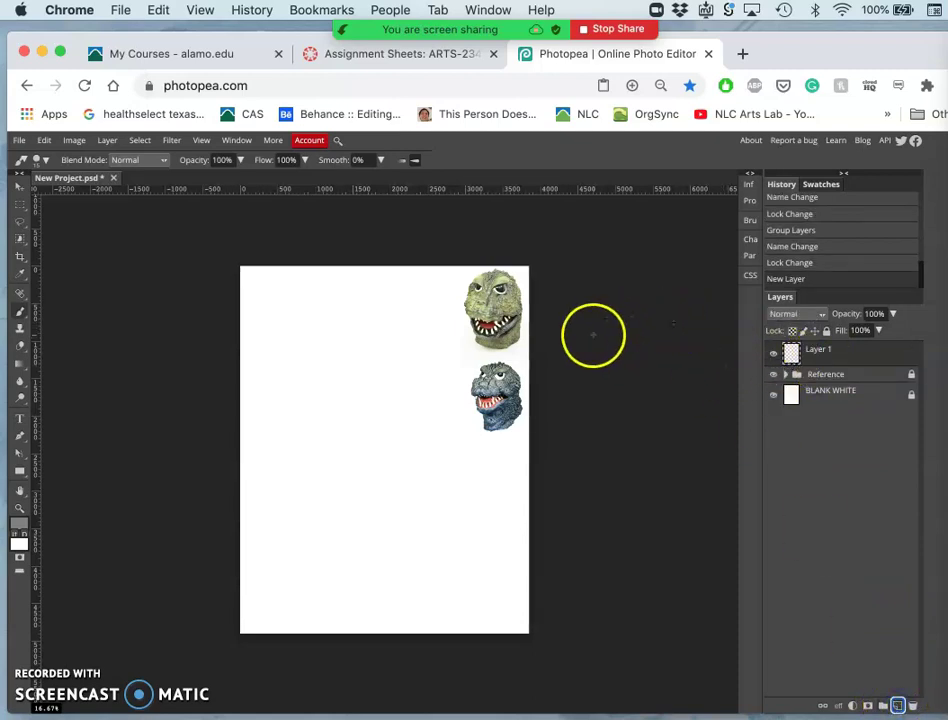
pyautogui.scroll(1, 593, 335)
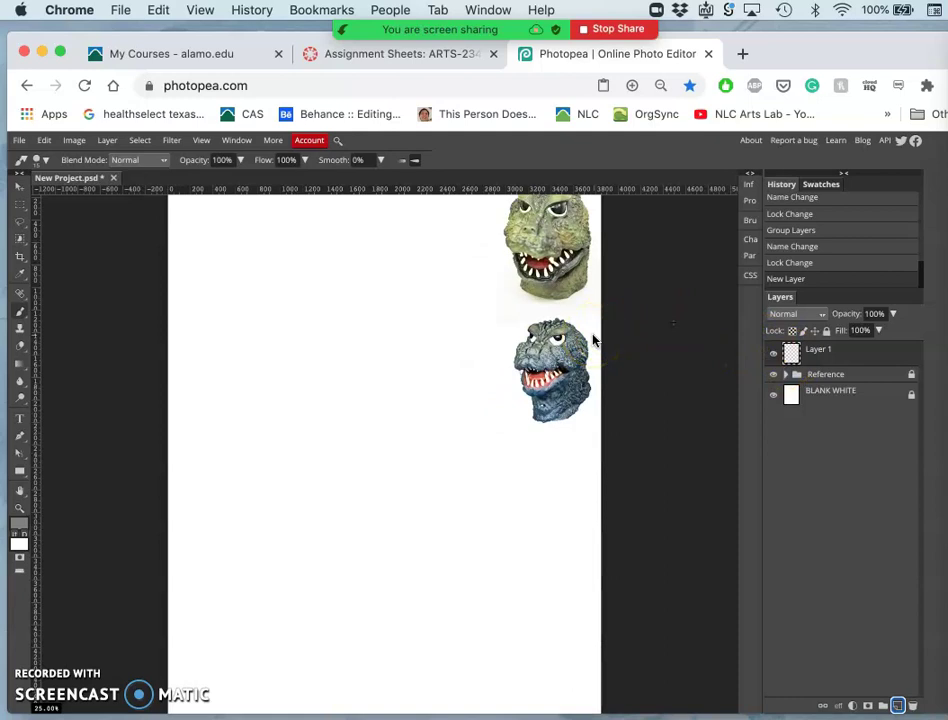
pyautogui.scroll(-1, 593, 340)
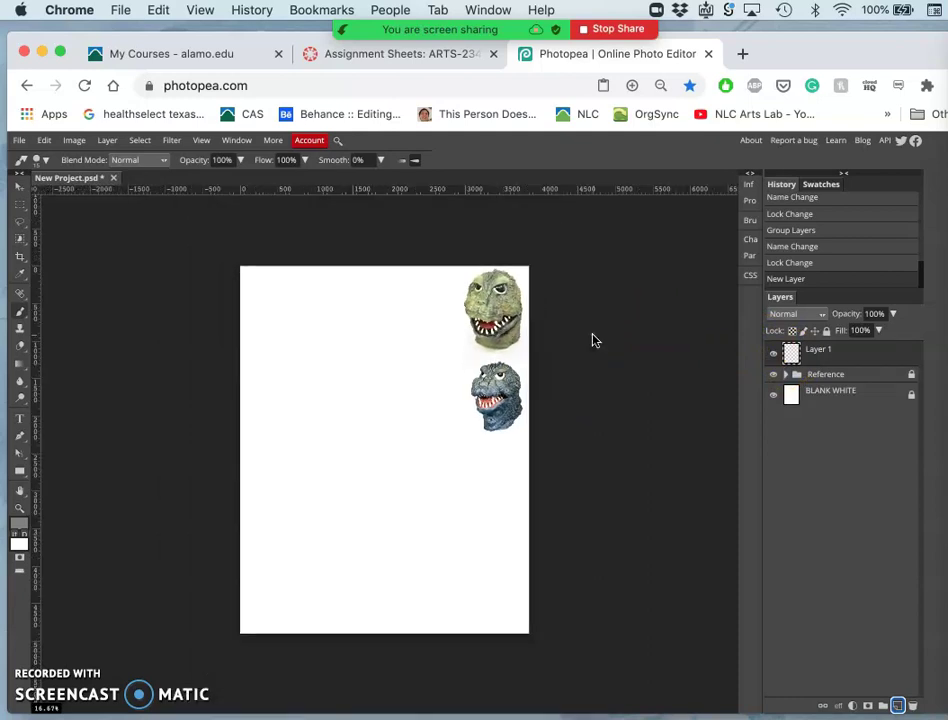
pyautogui.scroll(1, 593, 340)
pyautogui.scroll(1, 495, 300)
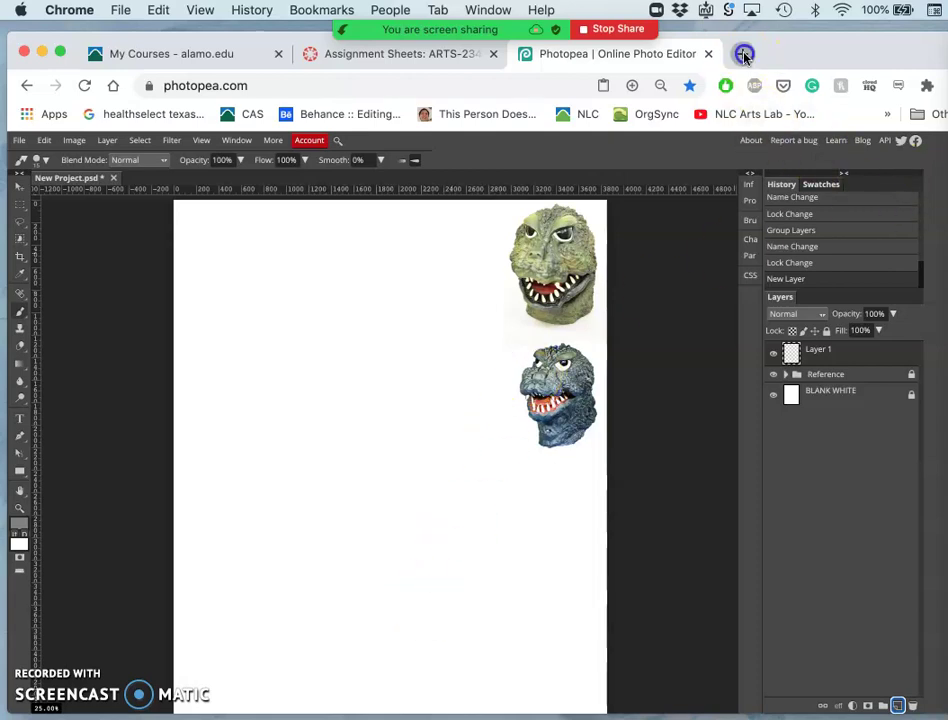
# Step: Open portraitai.app's selfie upload page in a new tab and bring the Assignment 9 folder forward
pyautogui.click(744, 55)
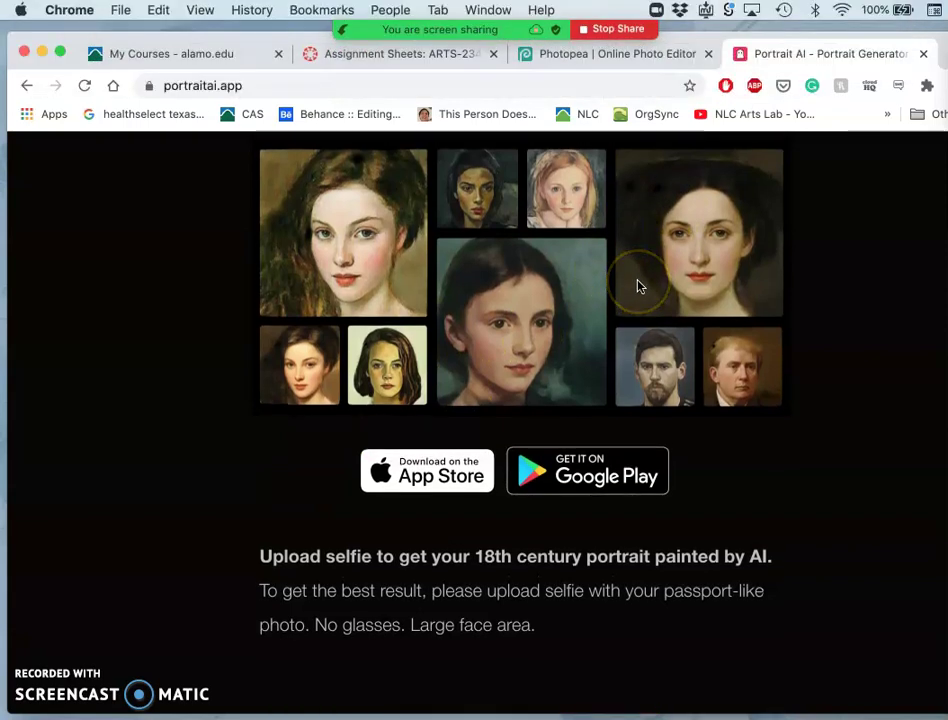
pyautogui.scroll(-5, 587, 372)
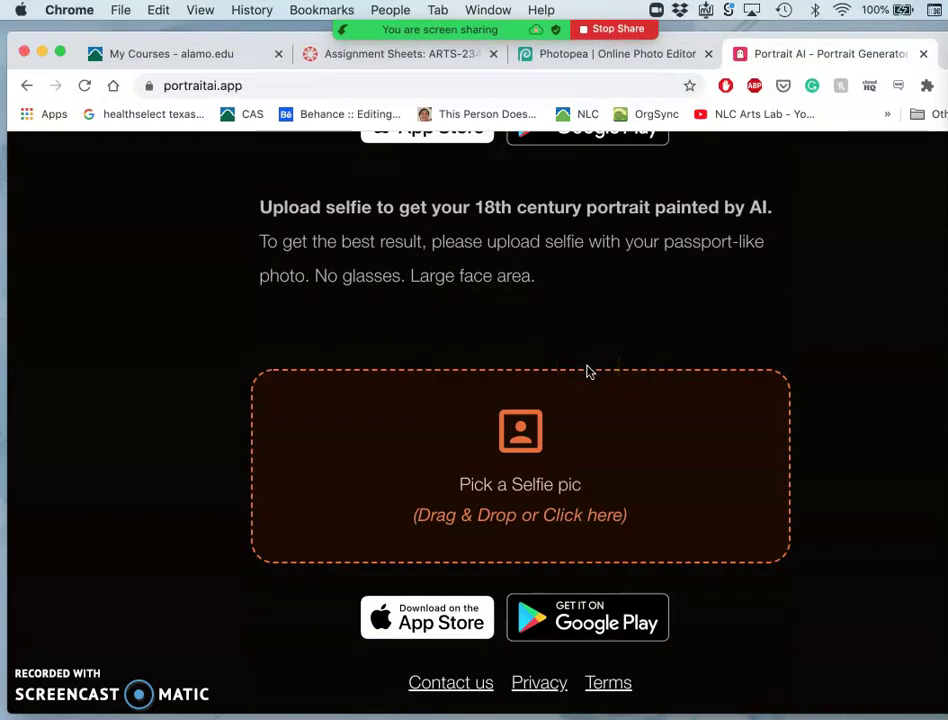
pyautogui.scroll(5, 577, 388)
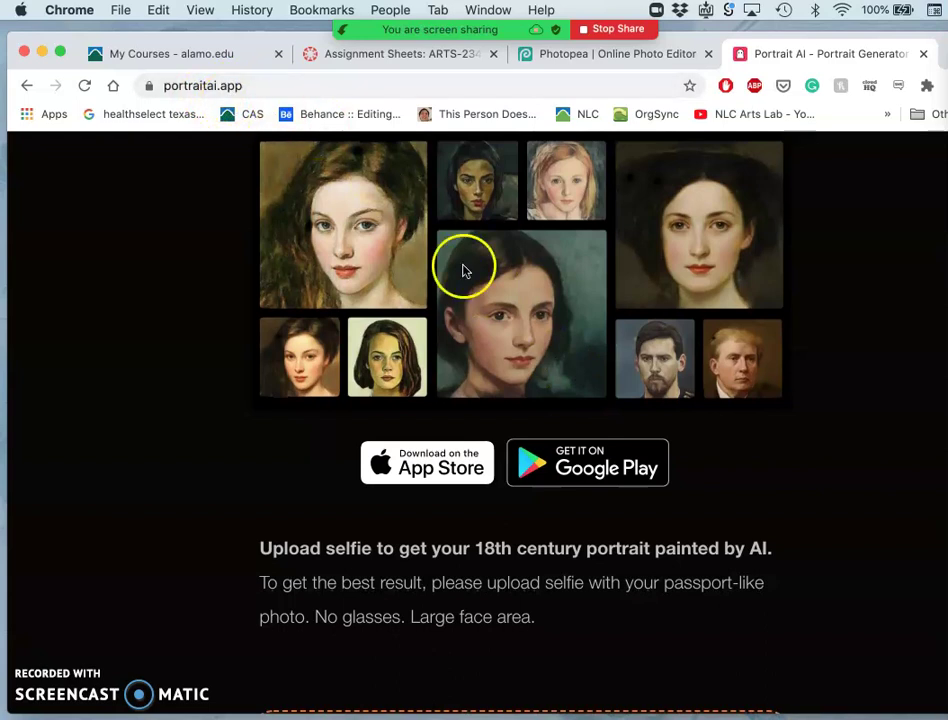
pyautogui.scroll(-6, 495, 320)
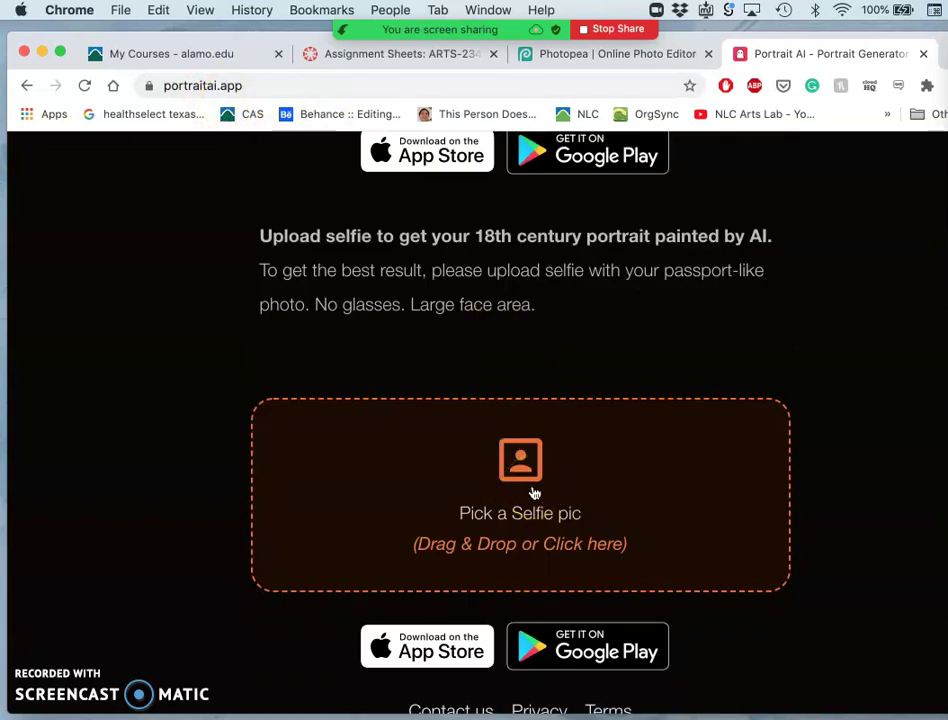
pyautogui.hotkey('ctrl', 'Up')
pyautogui.click(534, 492)
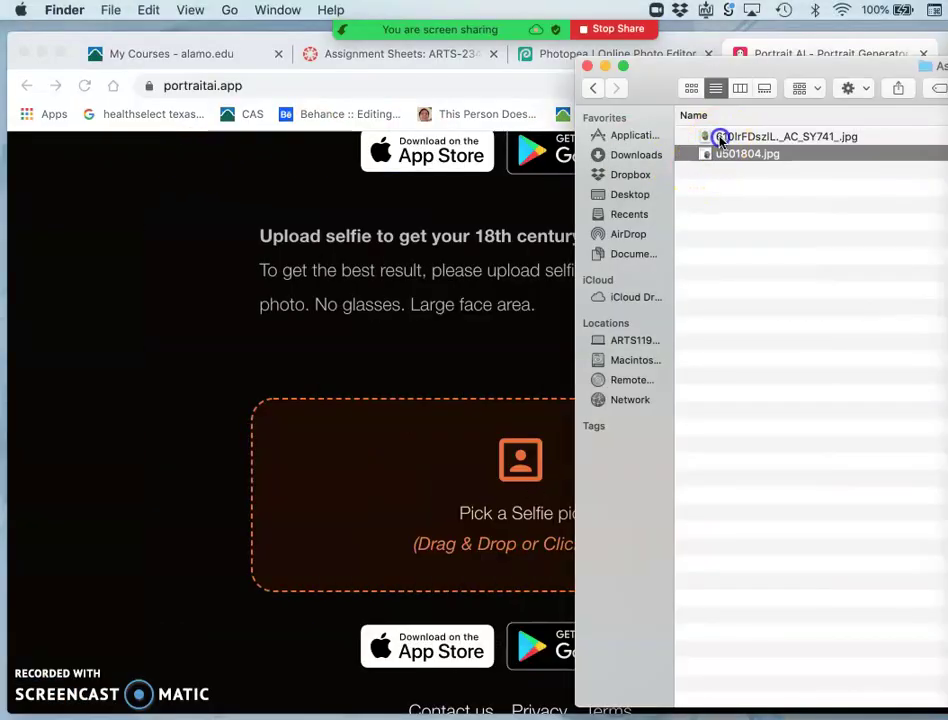
# Step: Upload 610lrFDszIL._AC_SY741_.jpg by dragging it onto the 'Pick a Selfie pic' drop zone
pyautogui.moveTo(709, 137); pyautogui.dragTo(569, 391)
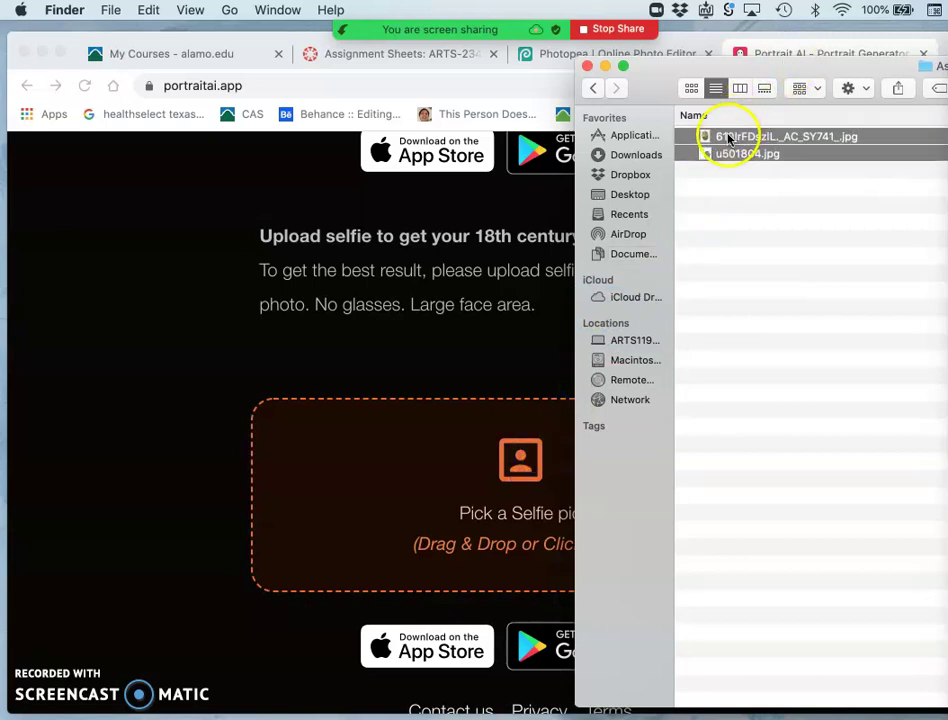
pyautogui.moveTo(728, 136); pyautogui.dragTo(732, 210)
pyautogui.click(732, 210)
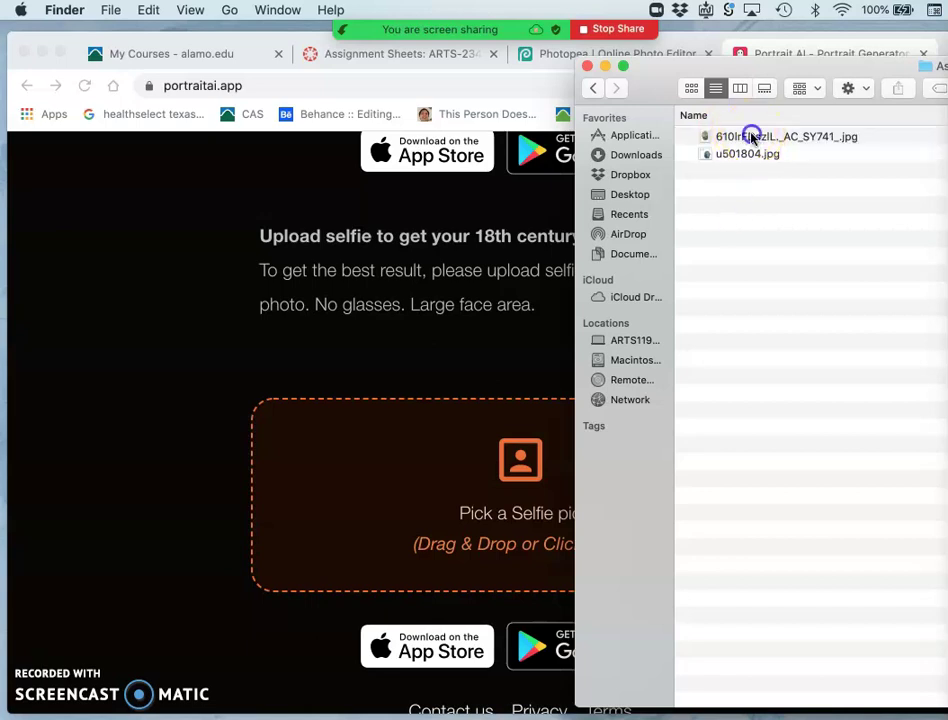
pyautogui.moveTo(752, 137); pyautogui.dragTo(530, 460)
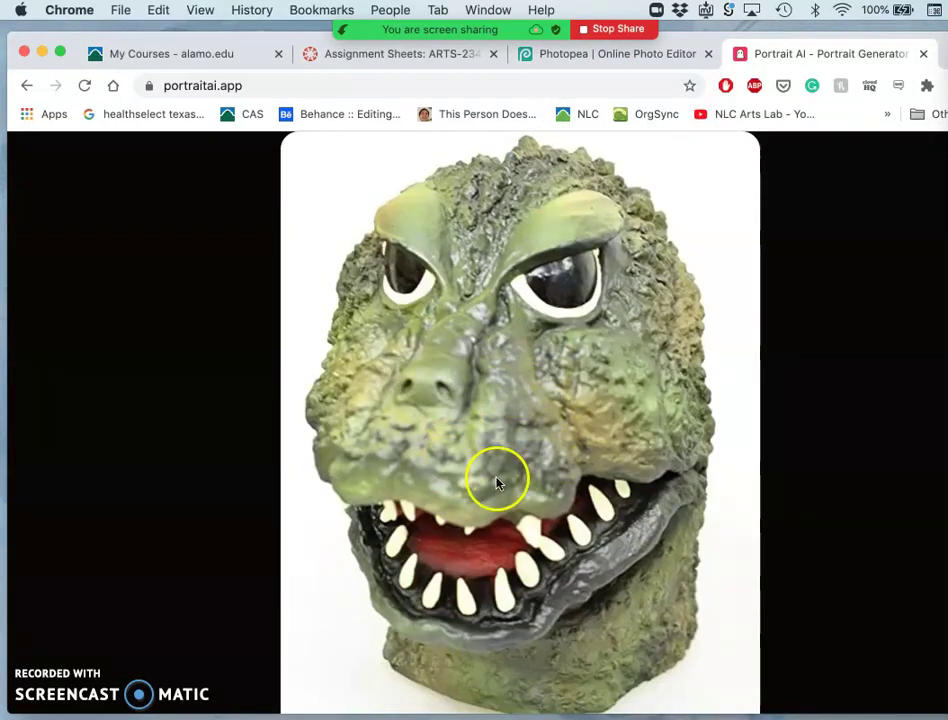
# Step: Scroll through the generated Portrait AI monster portraits
pyautogui.scroll(-10, 497, 483)
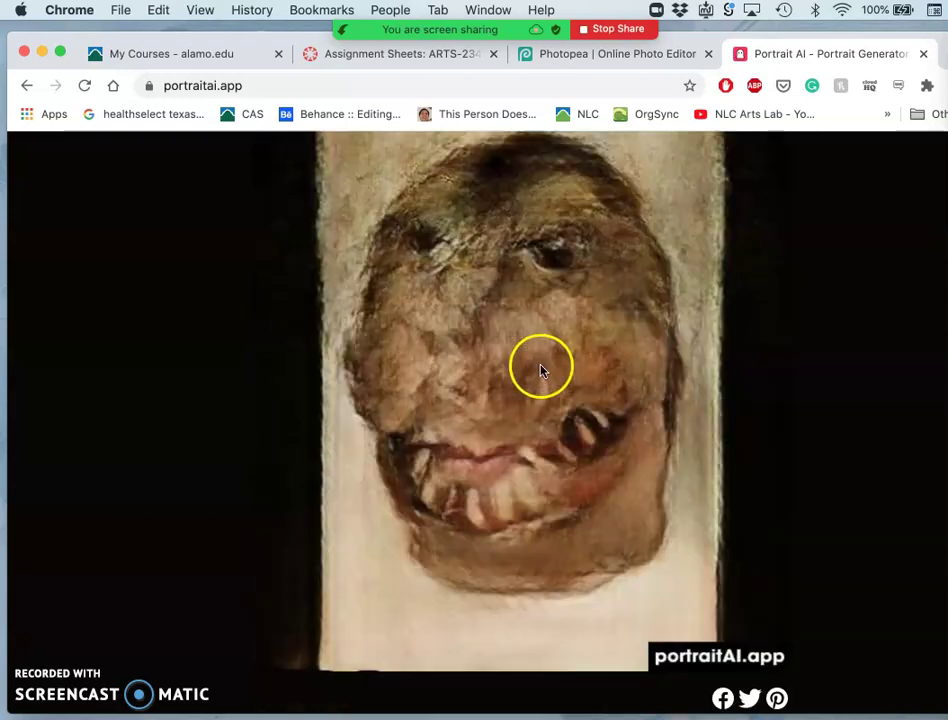
pyautogui.scroll(-8, 542, 500)
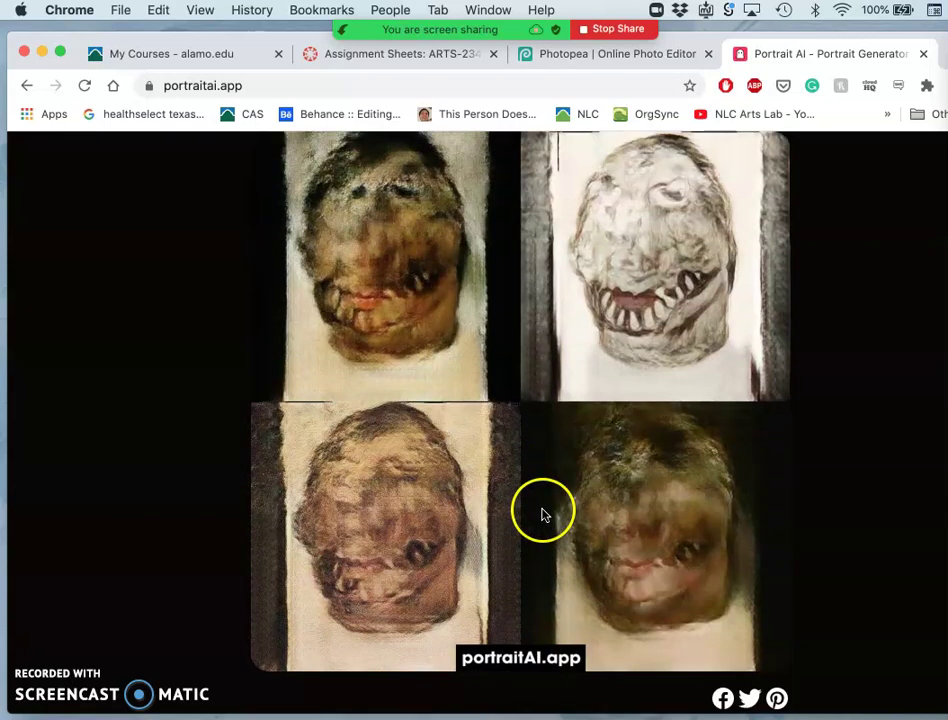
pyautogui.scroll(-6, 519, 470)
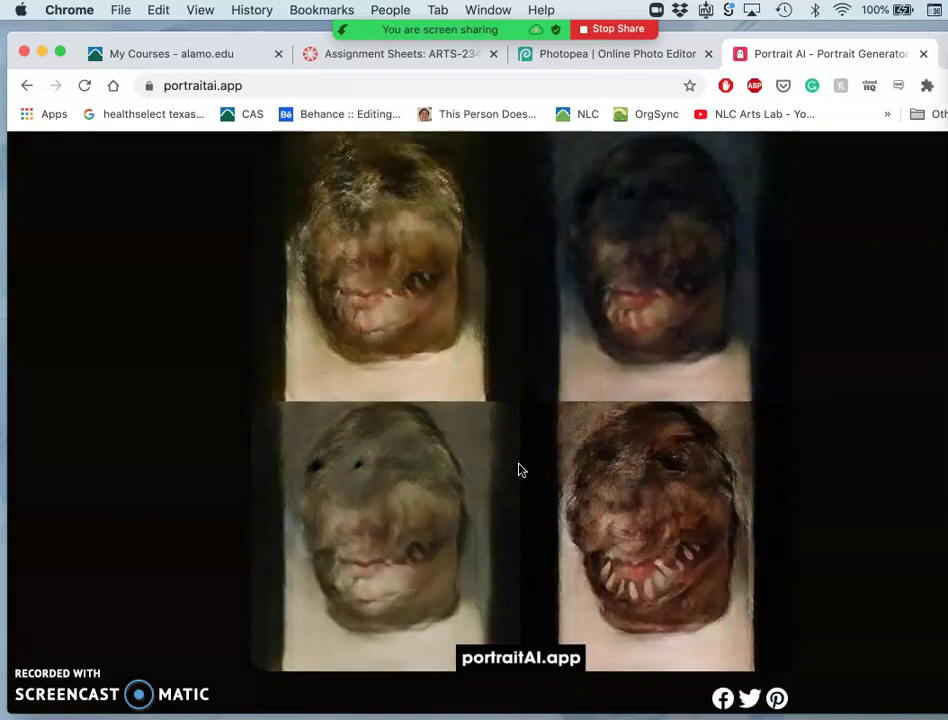
pyautogui.scroll(-6, 535, 521)
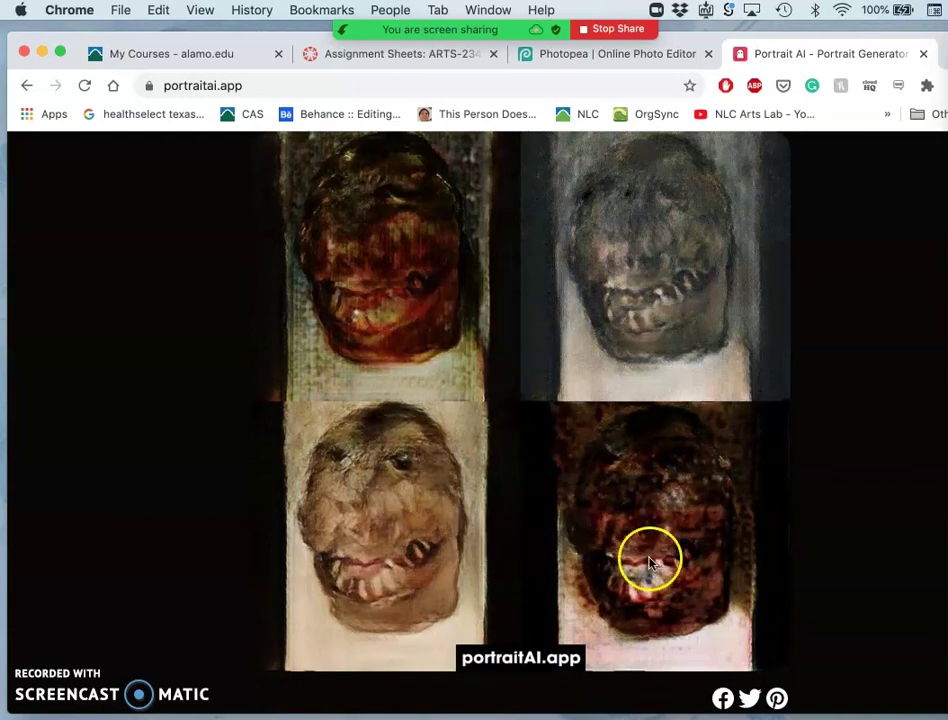
pyautogui.scroll(-5, 675, 545)
pyautogui.scroll(3, 675, 545)
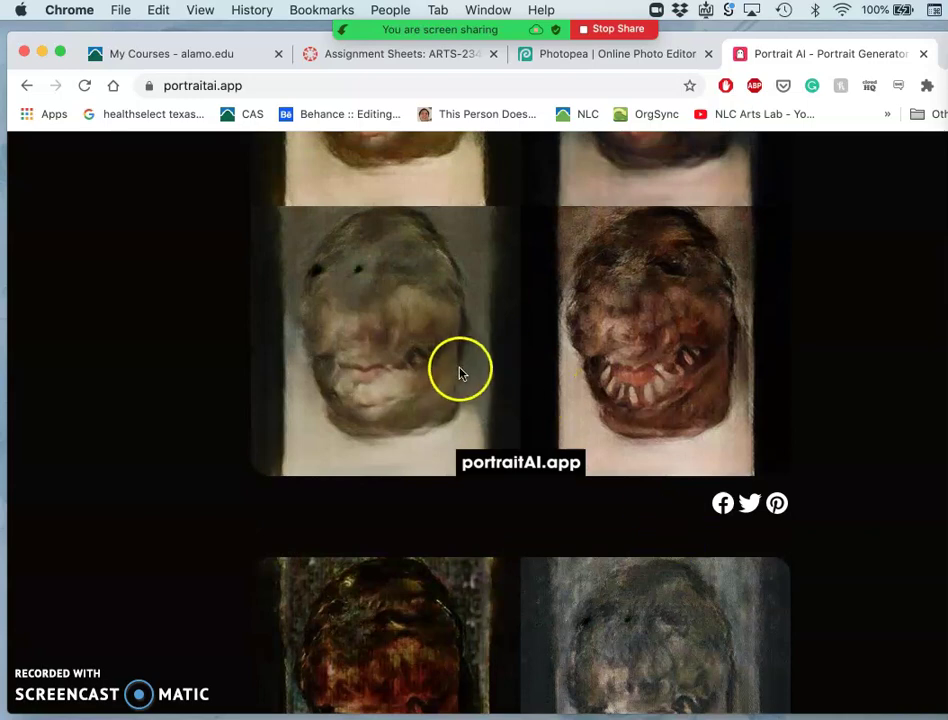
pyautogui.scroll(3, 462, 372)
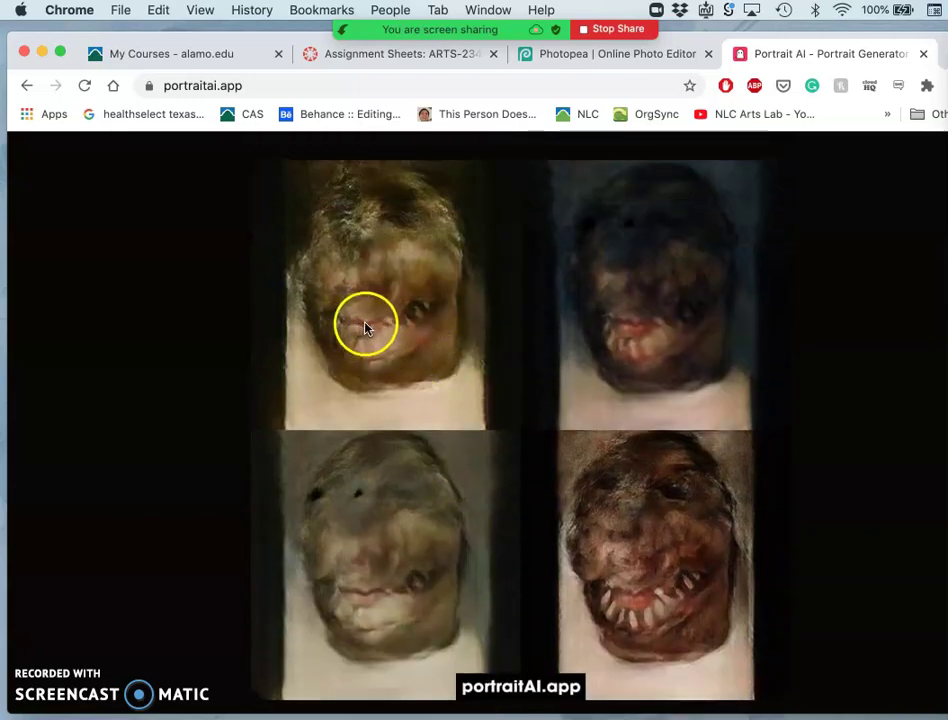
pyautogui.scroll(-5, 609, 498)
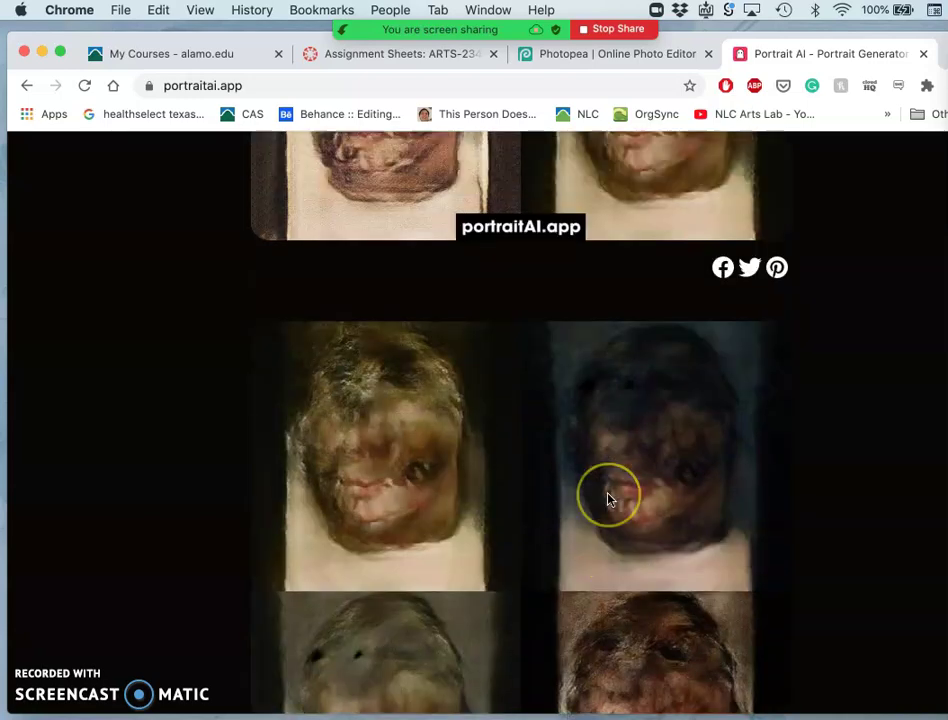
pyautogui.scroll(5, 609, 498)
pyautogui.scroll(1, 609, 498)
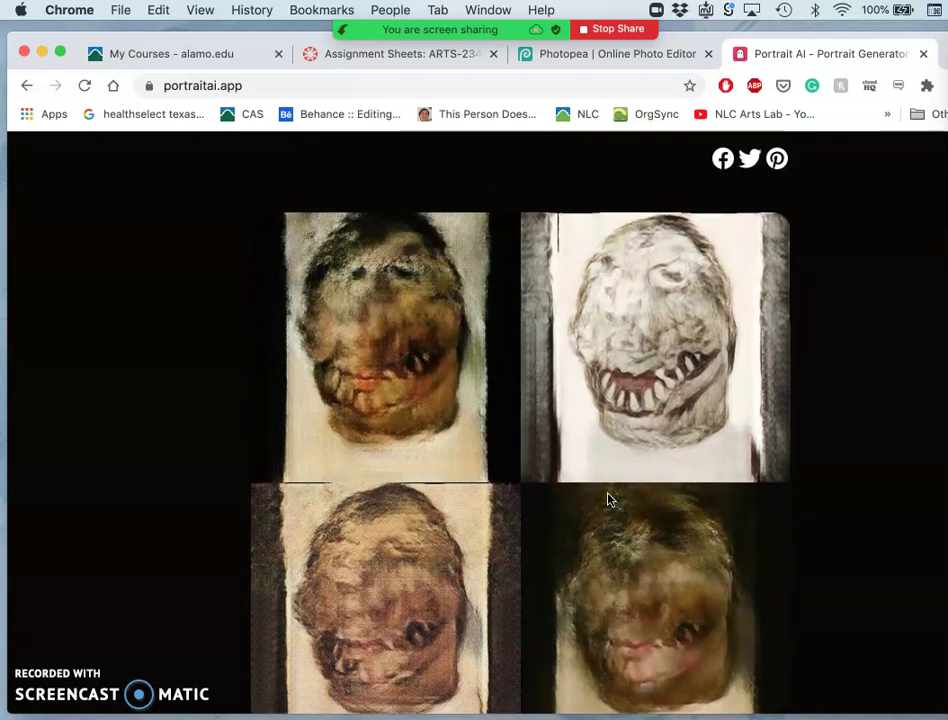
pyautogui.moveTo(631, 377); pyautogui.dragTo(609, 330)
pyautogui.scroll(-2, 445, 378)
pyautogui.scroll(2, 445, 378)
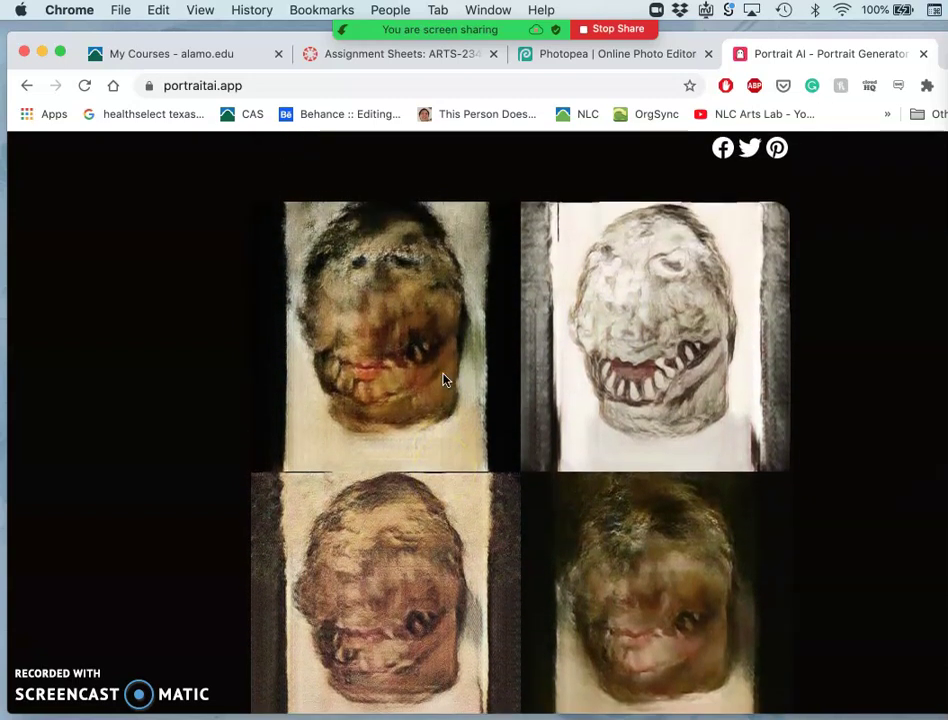
# Step: Enlarge one generated portrait, review it, and close the Portrait AI tab
pyautogui.click(634, 305)
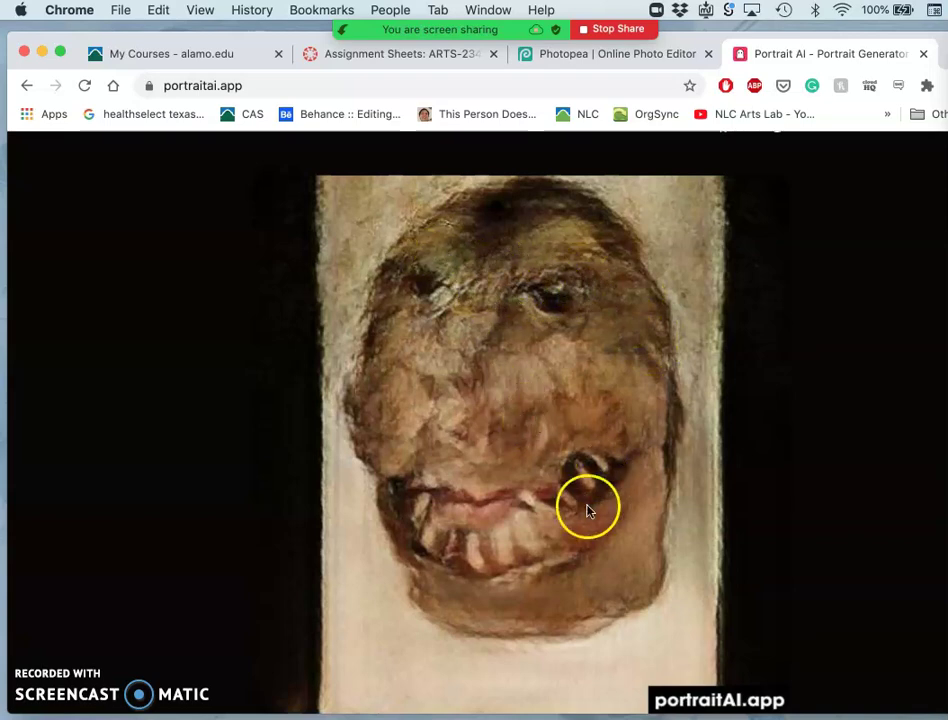
pyautogui.scroll(-10, 578, 432)
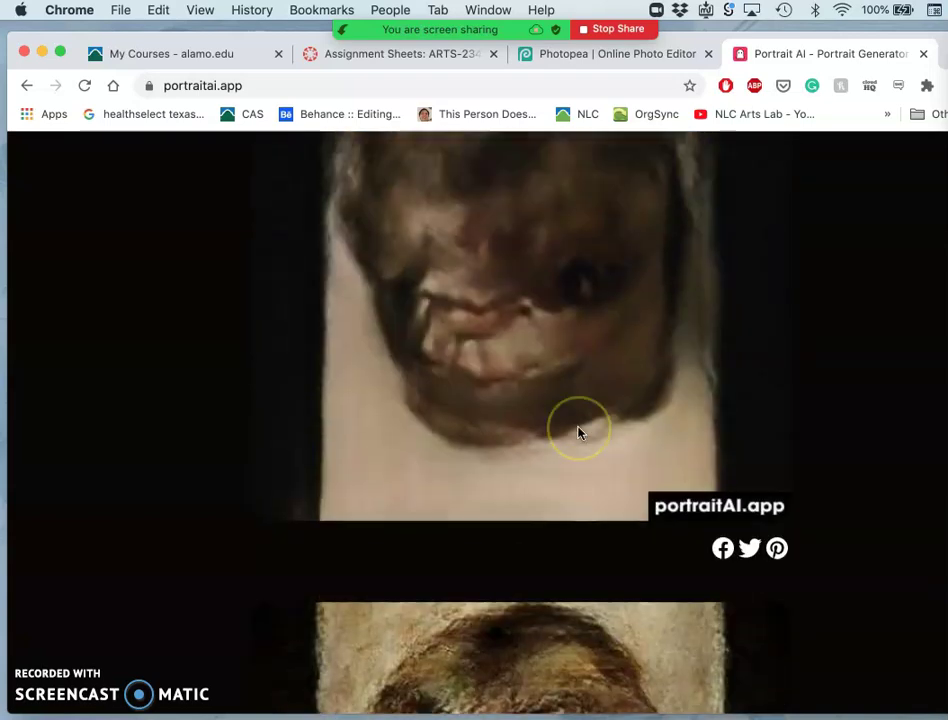
pyautogui.scroll(3, 612, 339)
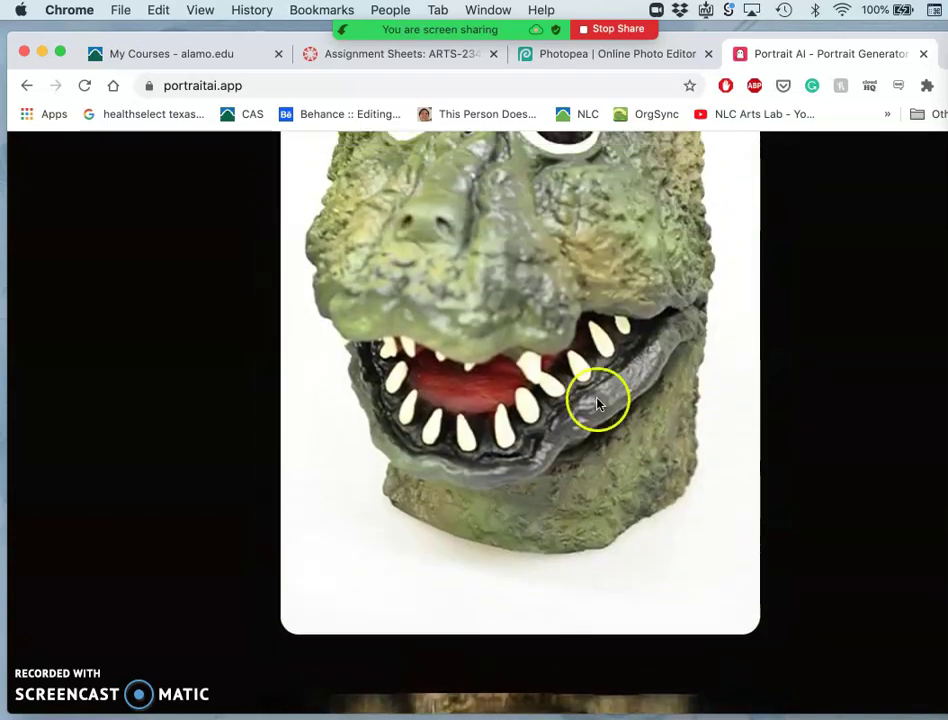
pyautogui.scroll(2, 517, 290)
pyautogui.scroll(-5, 516, 318)
pyautogui.scroll(-15, 516, 318)
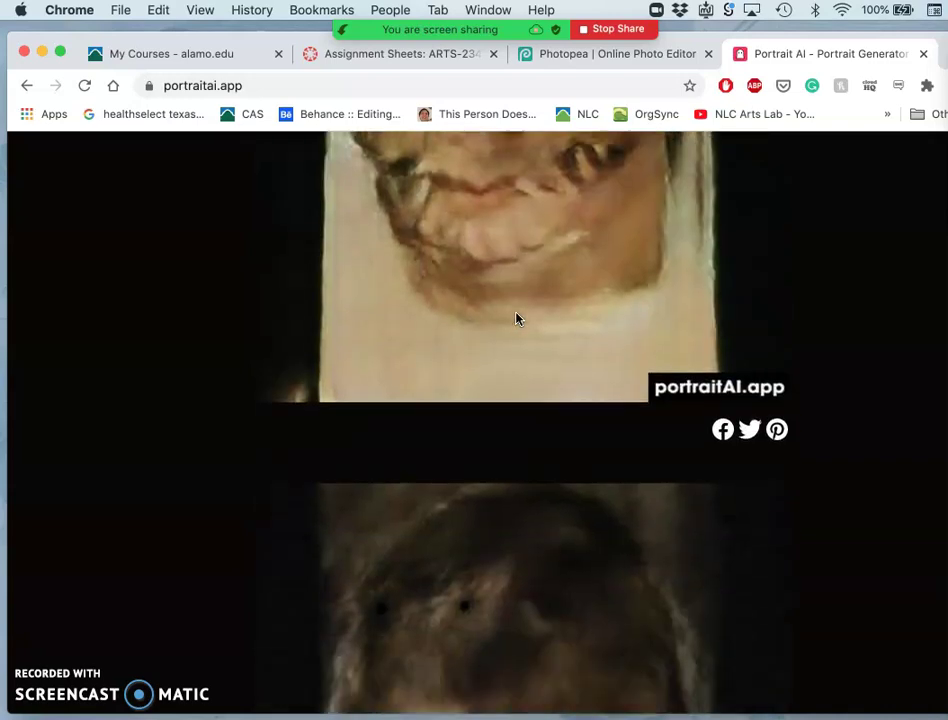
pyautogui.scroll(-15, 516, 318)
pyautogui.scroll(-8, 518, 318)
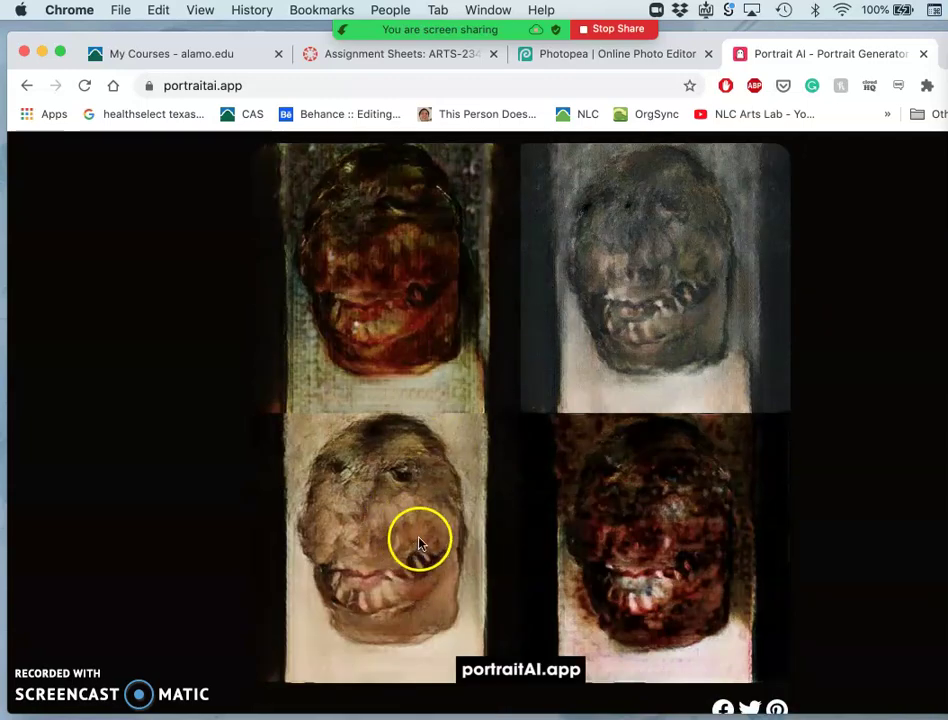
pyautogui.scroll(-10, 480, 542)
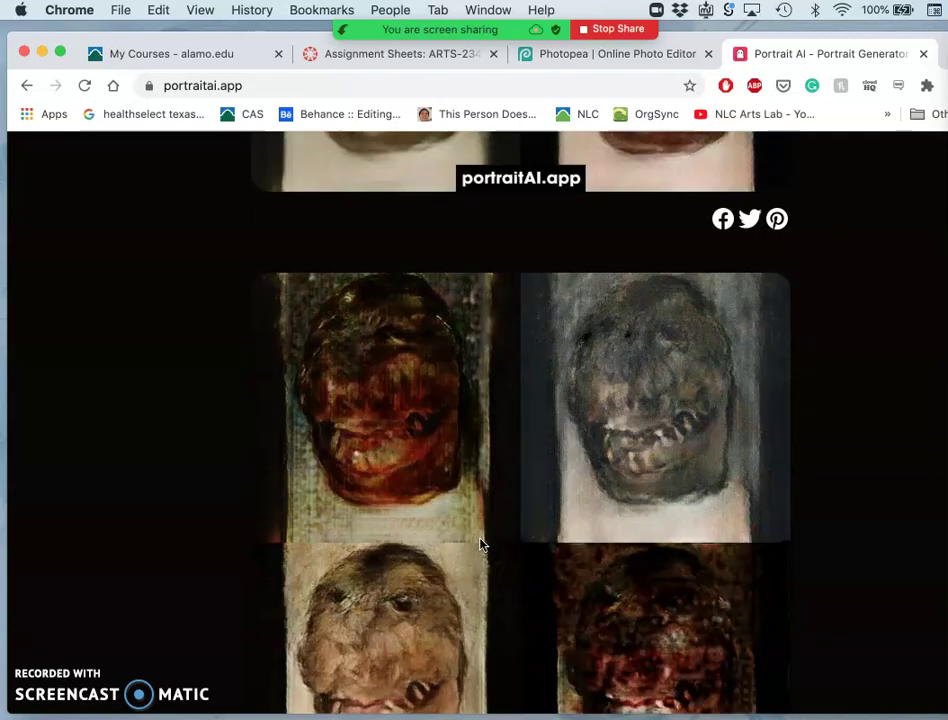
pyautogui.scroll(4, 480, 542)
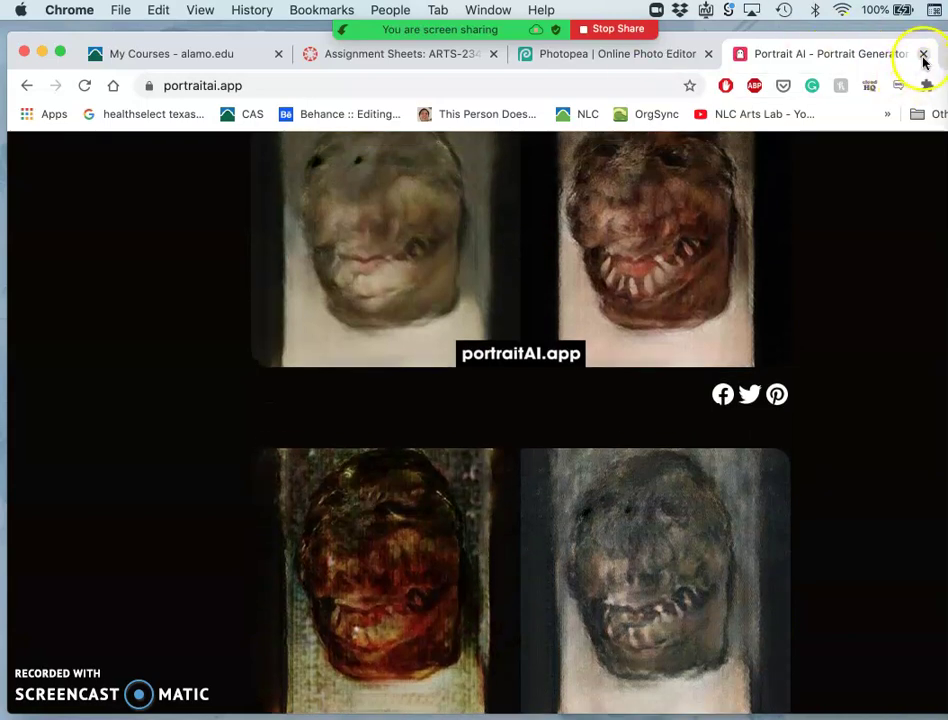
pyautogui.click(923, 54)
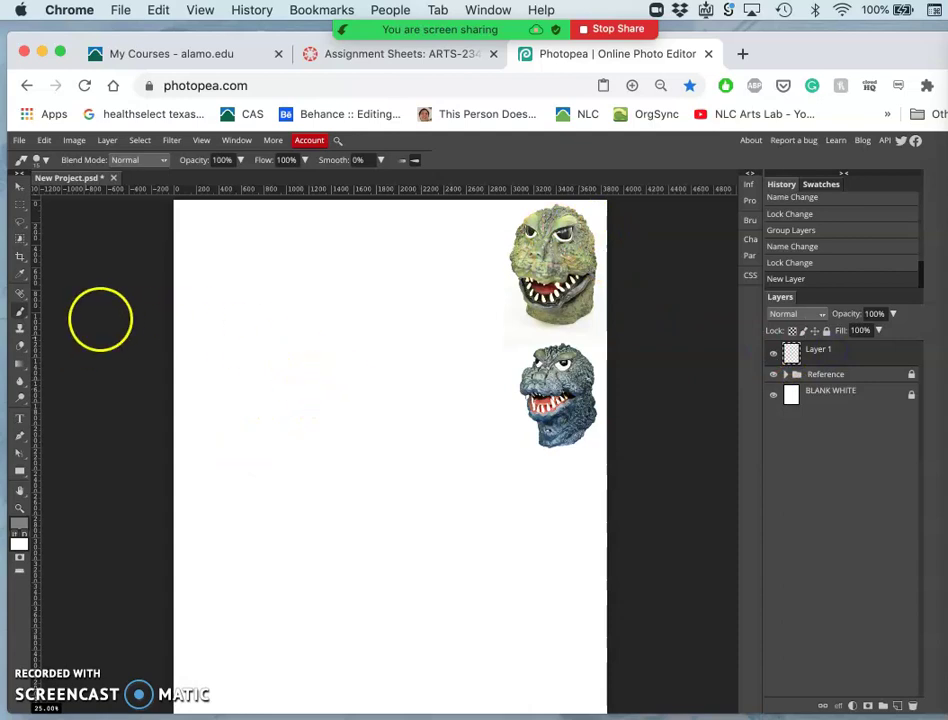
pyautogui.moveTo(10, 308)
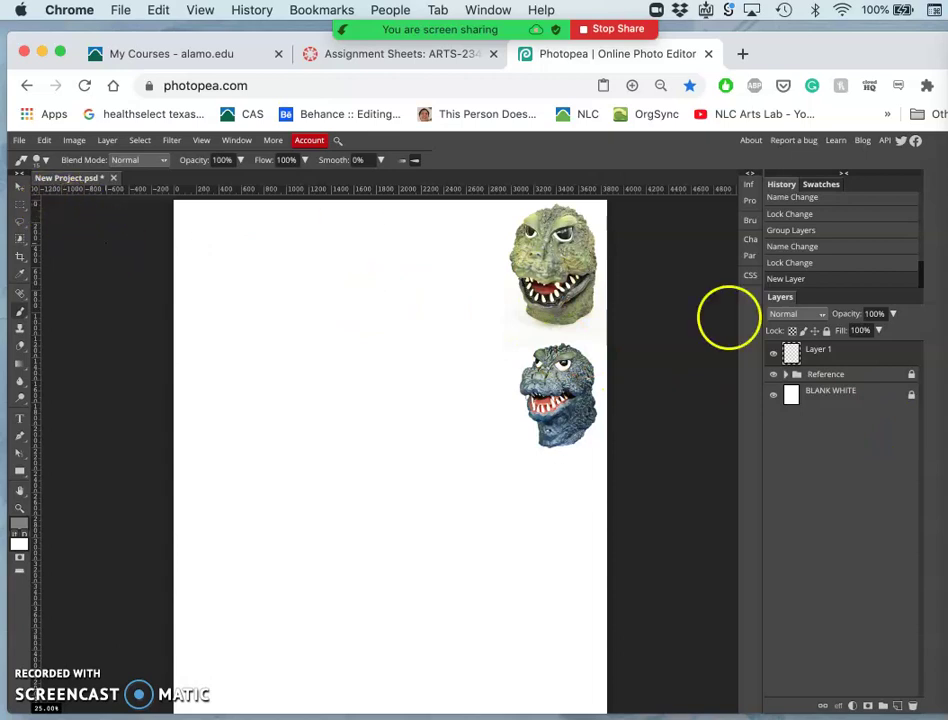
# Step: Rename Layer 1 to Sketch and draw a loose gray test stroke on the canvas
pyautogui.doubleClick(818, 350)
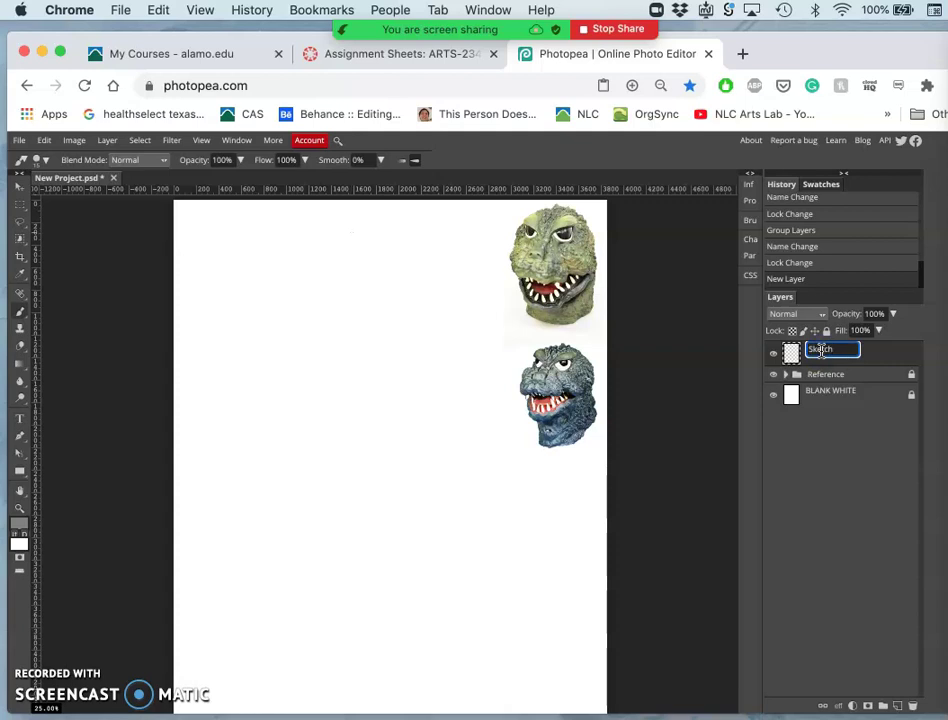
pyautogui.press('Return')
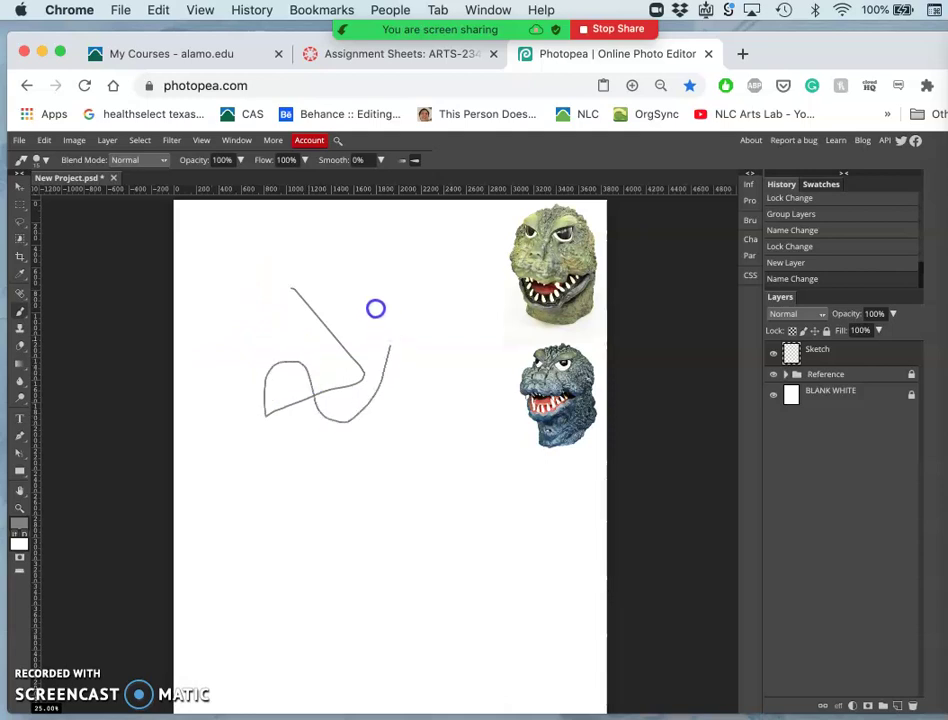
pyautogui.moveTo(297, 365); pyautogui.dragTo(297, 365)
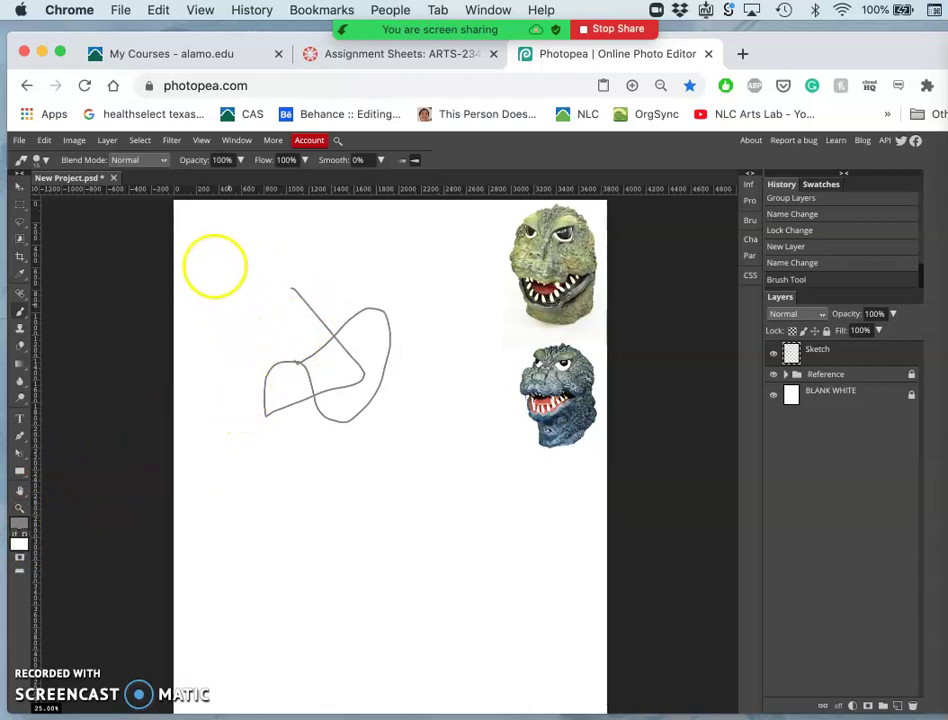
# Step: Turn on pen pressure in the brush size and tip options
pyautogui.click(45, 165)
pyautogui.click(85, 240)
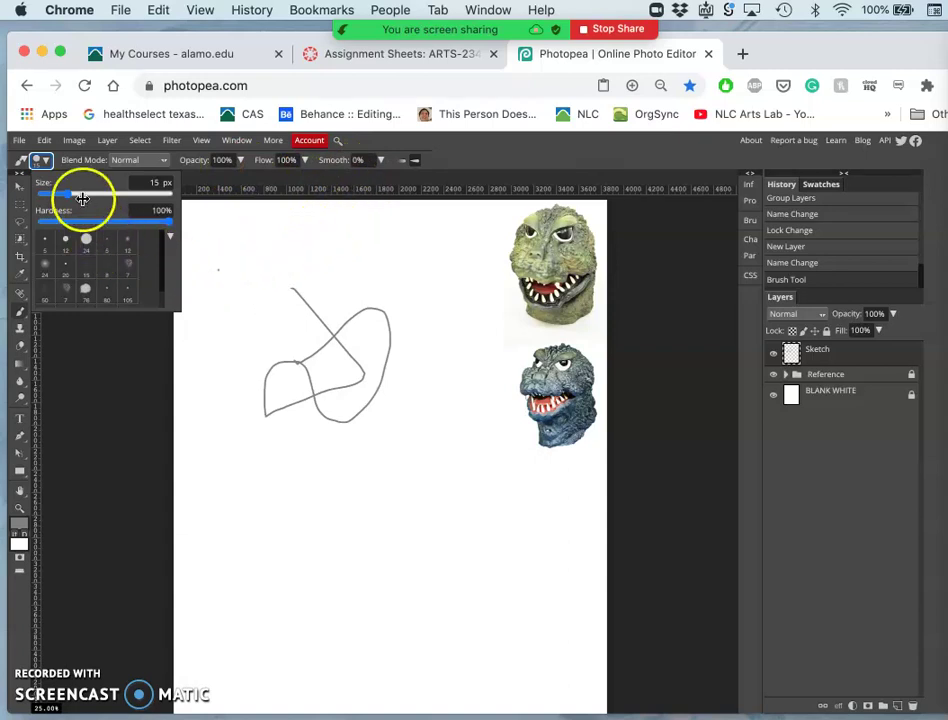
pyautogui.click(416, 166)
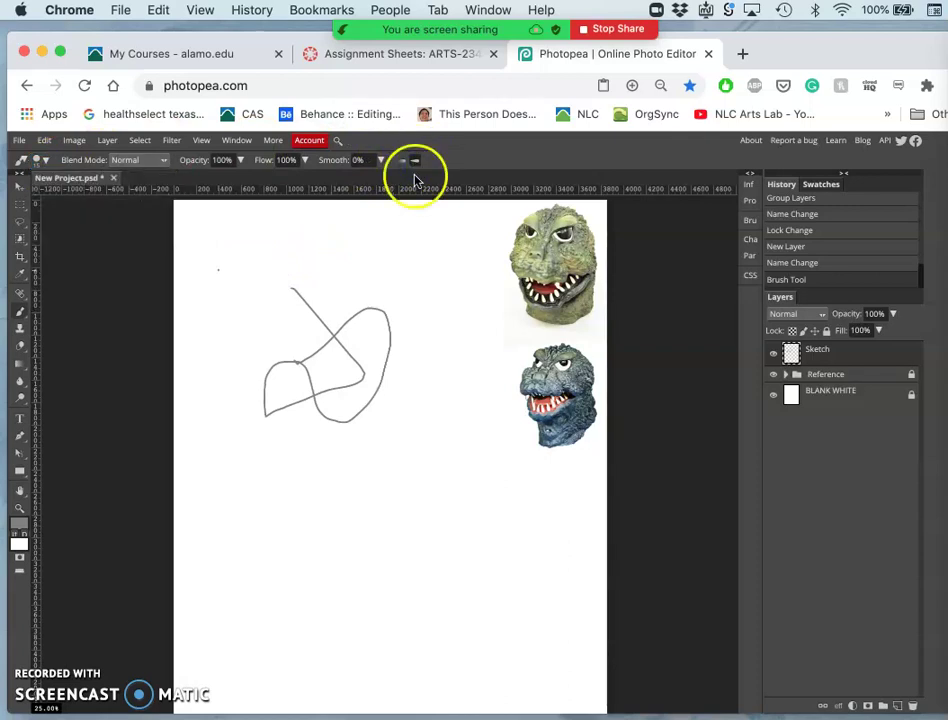
# Step: Lasso a freehand selection around the test sketch
pyautogui.click(21, 223)
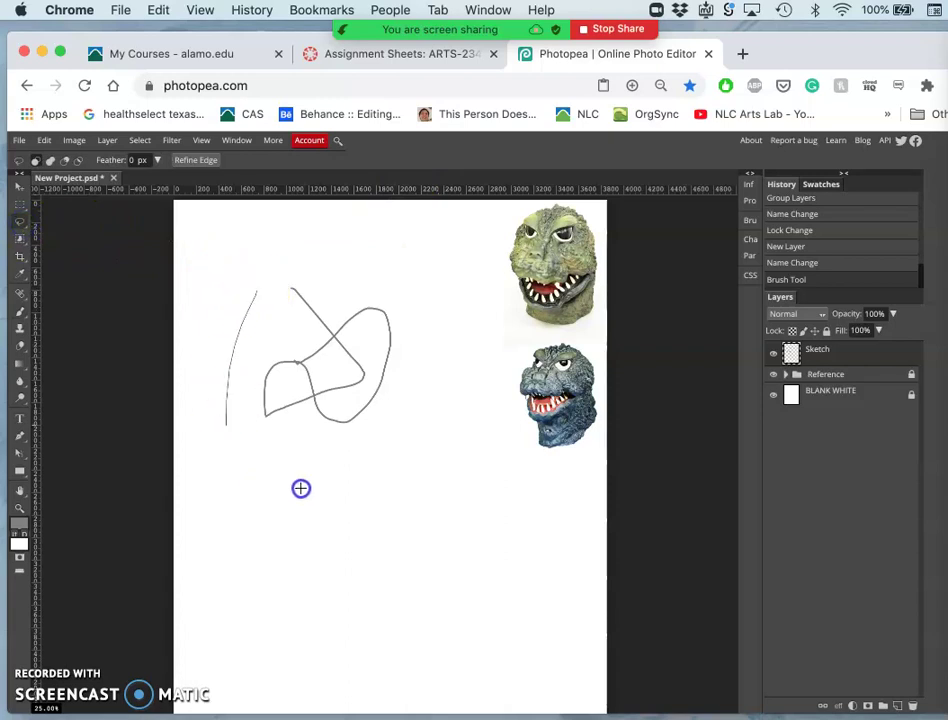
pyautogui.moveTo(427, 420); pyautogui.dragTo(405, 288)
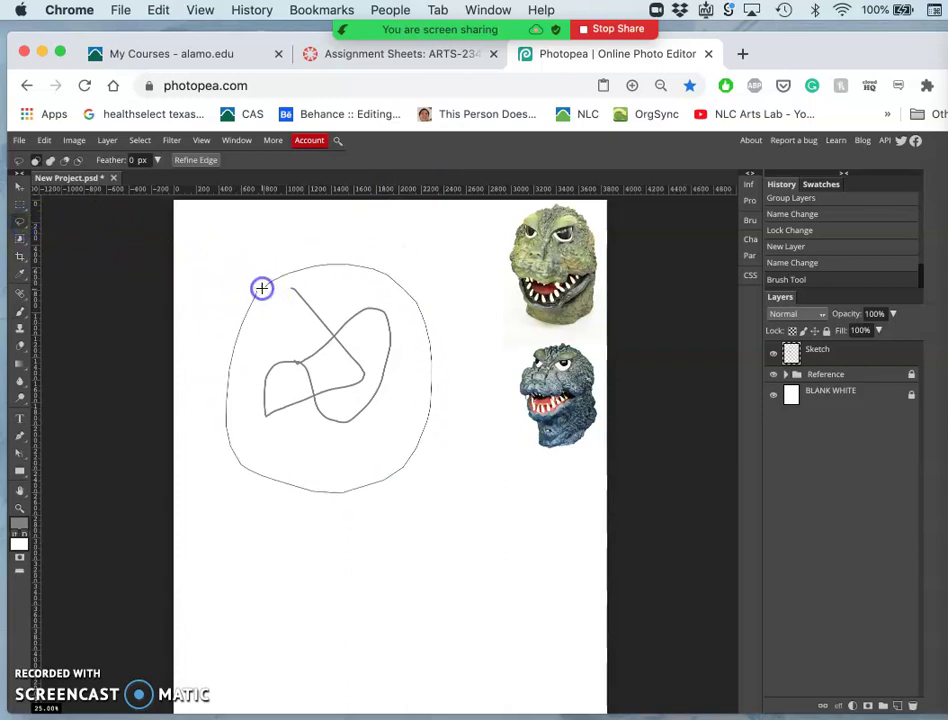
pyautogui.moveTo(261, 288); pyautogui.dragTo(261, 289)
# Step: Delete the sketch lines inside the selection and deselect
pyautogui.press('Delete')
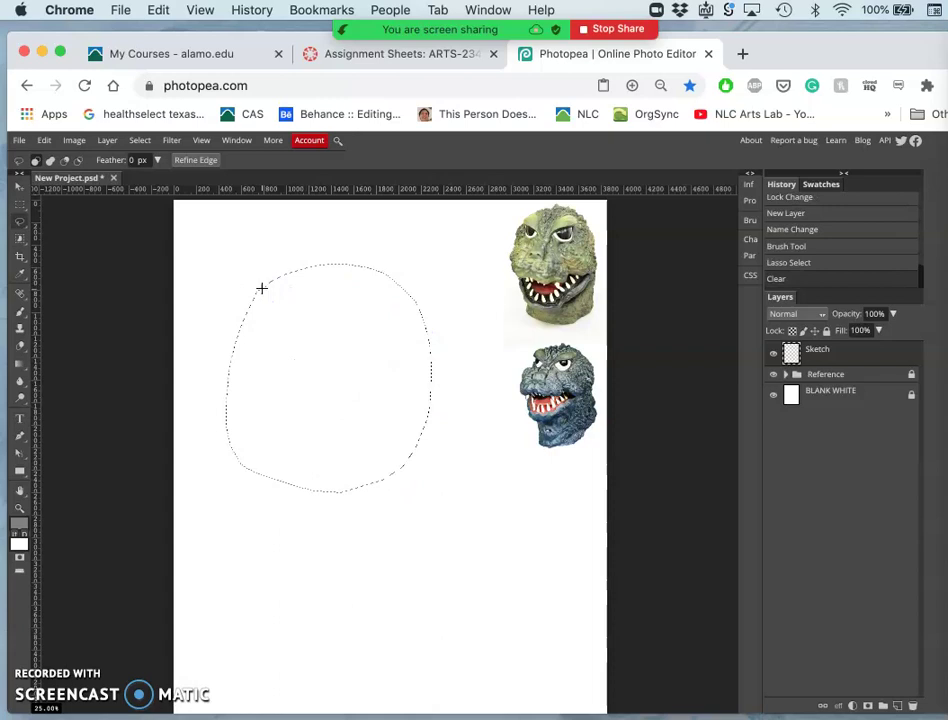
pyautogui.press('super+d')
pyautogui.moveTo(239, 269); pyautogui.dragTo(236, 270)
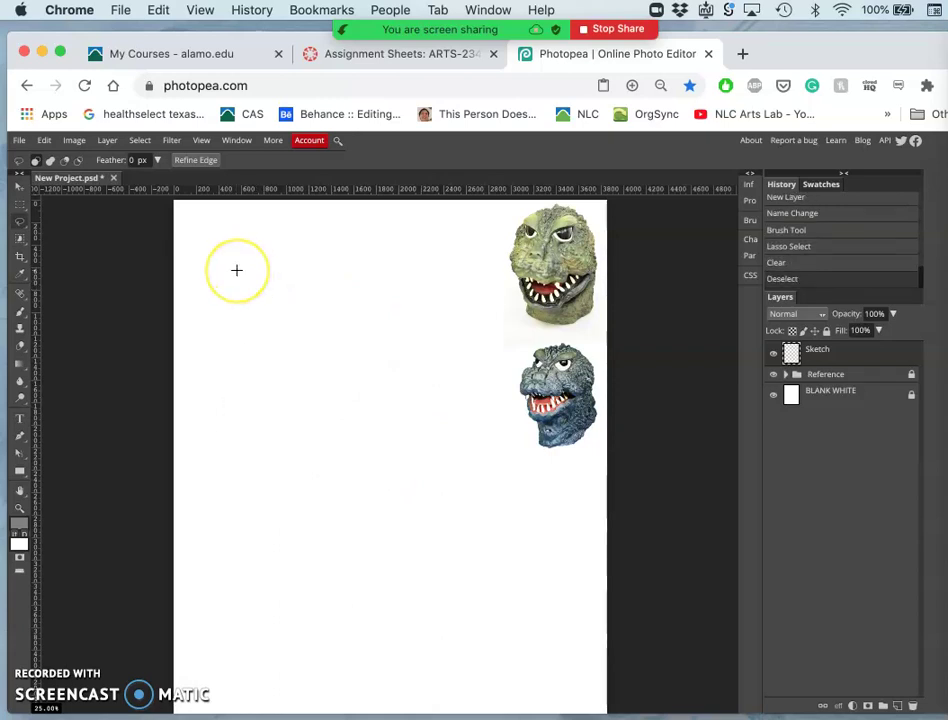
# Step: Set the Brush to a soft round tip sized 682 px
pyautogui.click(21, 313)
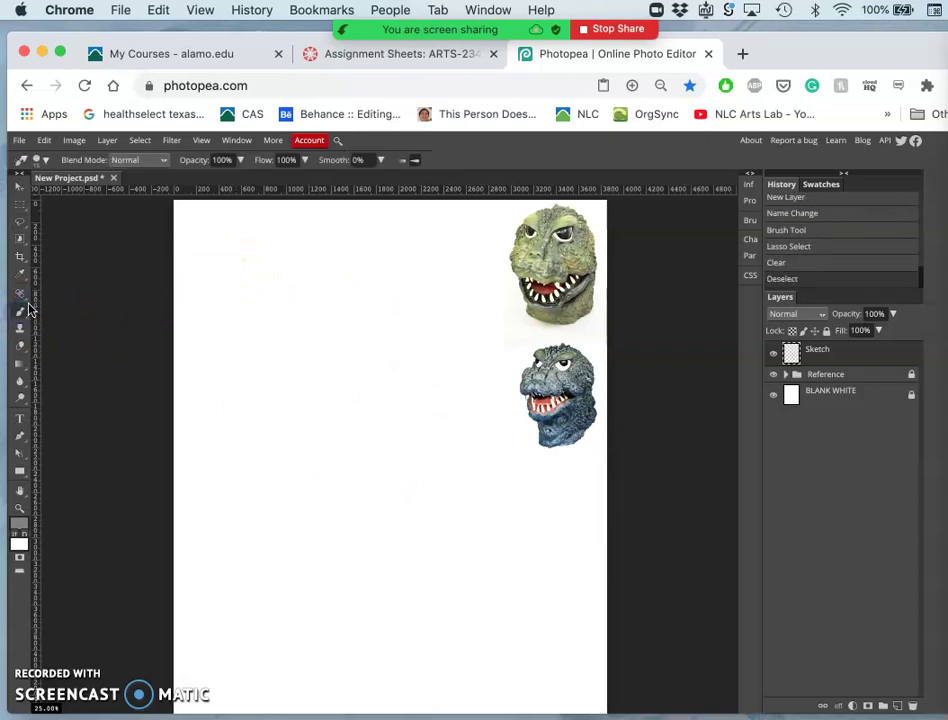
pyautogui.click(44, 166)
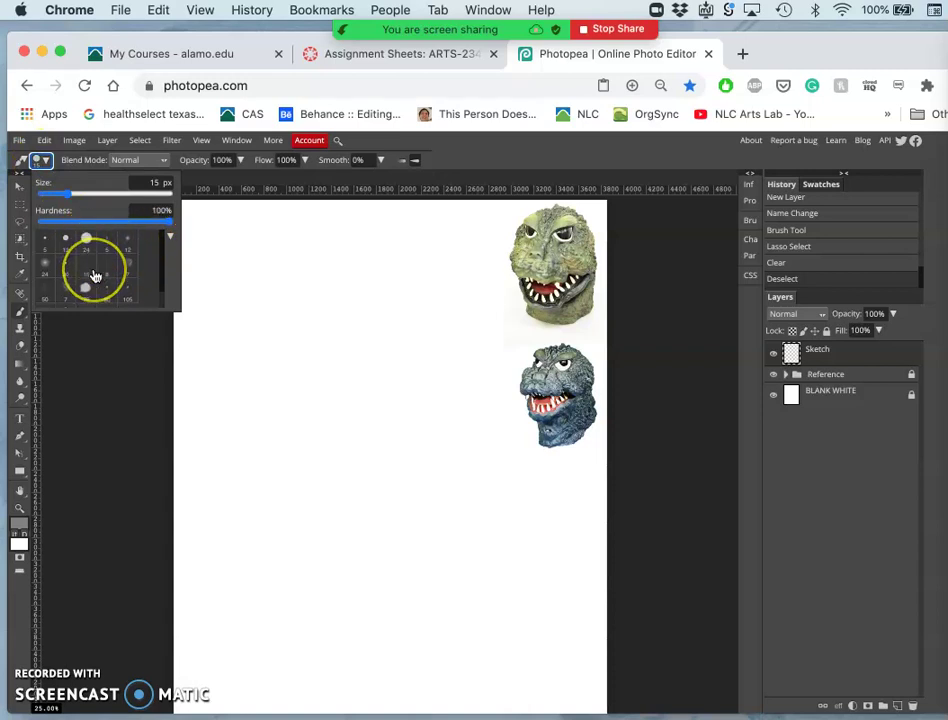
pyautogui.scroll(-2, 94, 270)
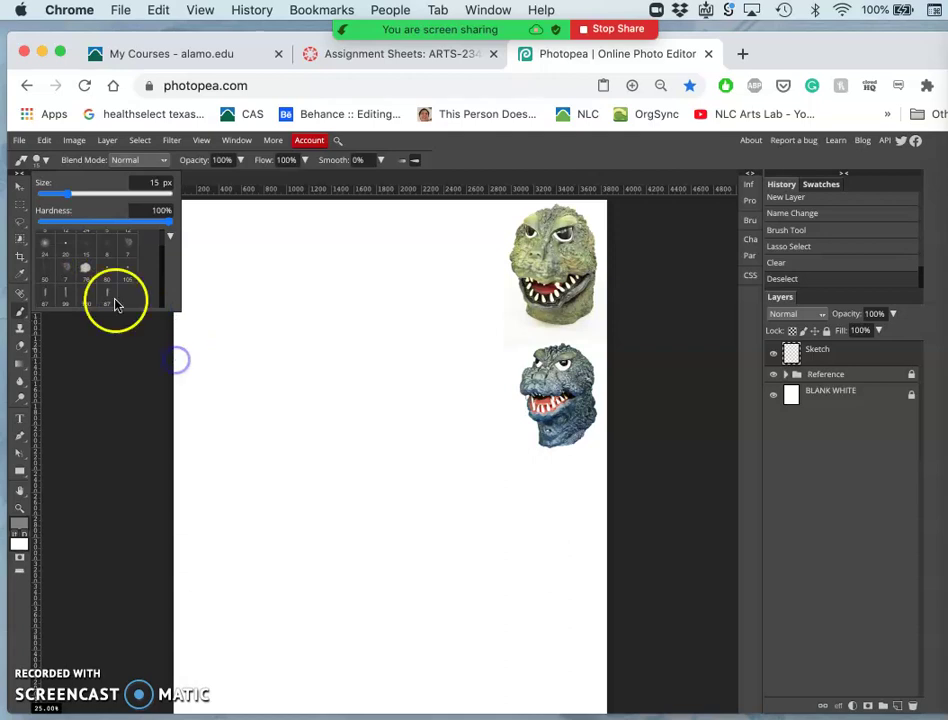
pyautogui.click(89, 273)
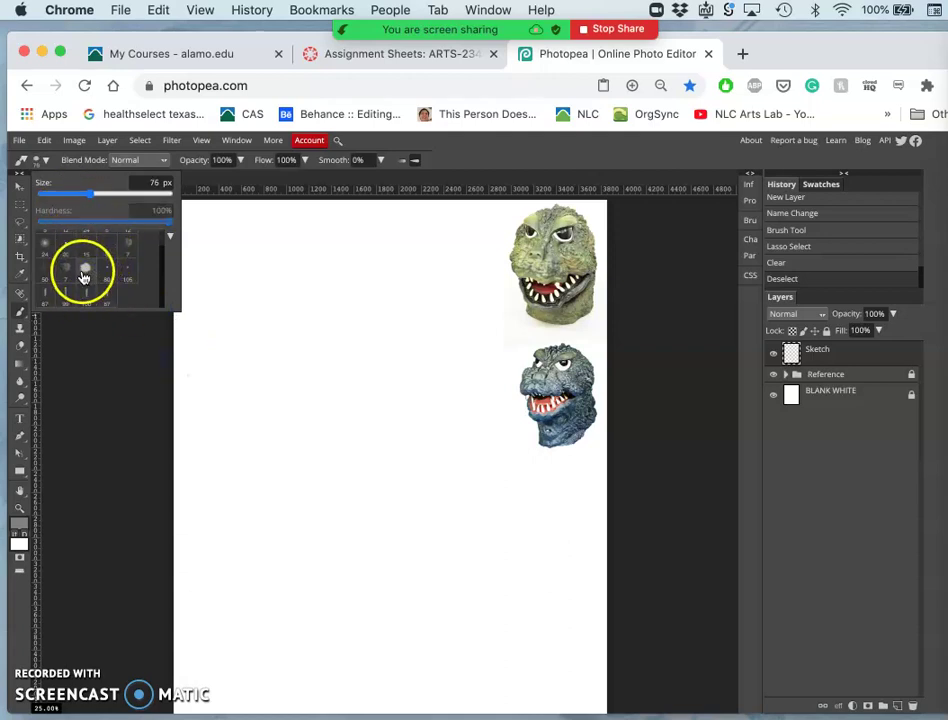
pyautogui.click(148, 196)
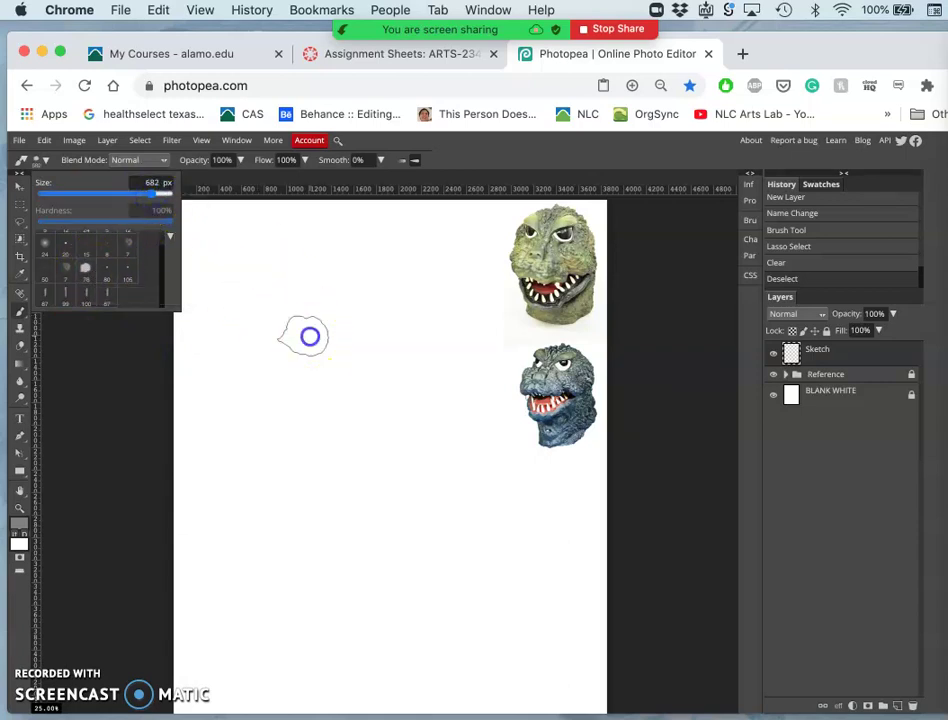
# Step: Paint large soft gray dabs left of the monster heads to build a cloudy patch
pyautogui.click(309, 336)
pyautogui.click(305, 336)
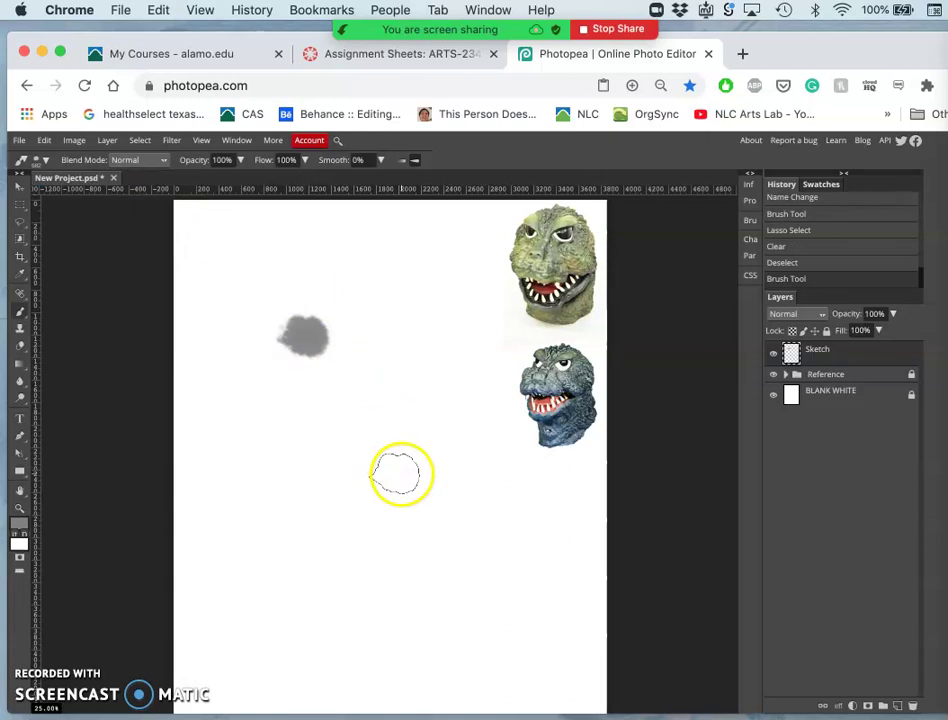
pyautogui.scroll(3, 402, 478)
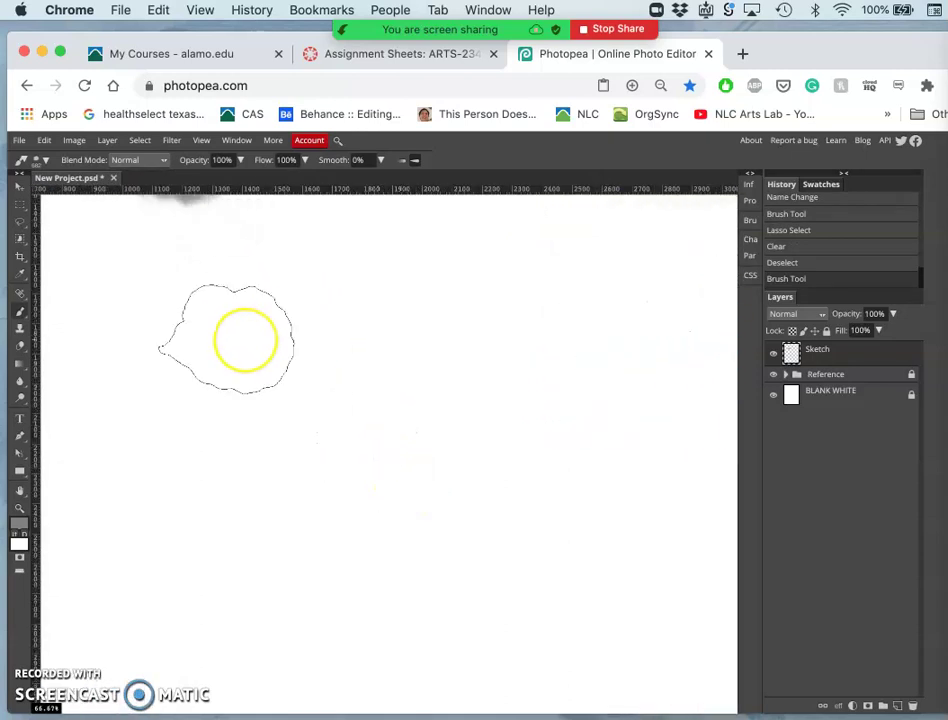
pyautogui.moveTo(245, 340)
pyautogui.mouseDown()
pyautogui.moveTo(265, 410)
pyautogui.moveTo(325, 485)
pyautogui.moveTo(375, 523)
pyautogui.mouseUp()
pyautogui.scroll(5, 245, 345)
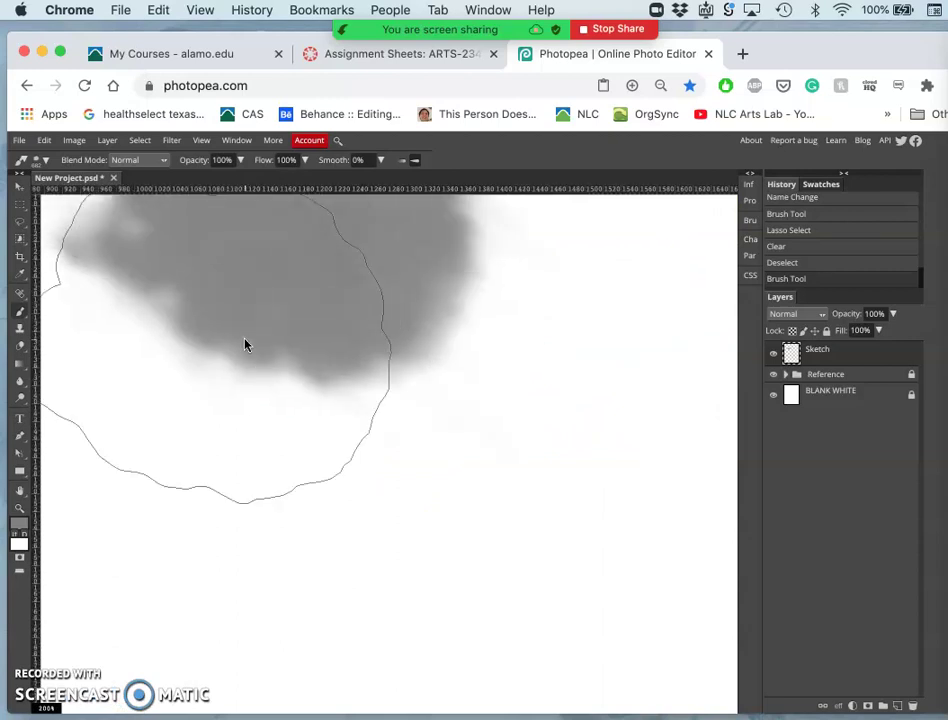
pyautogui.scroll(5, 245, 345)
pyautogui.click(355, 343)
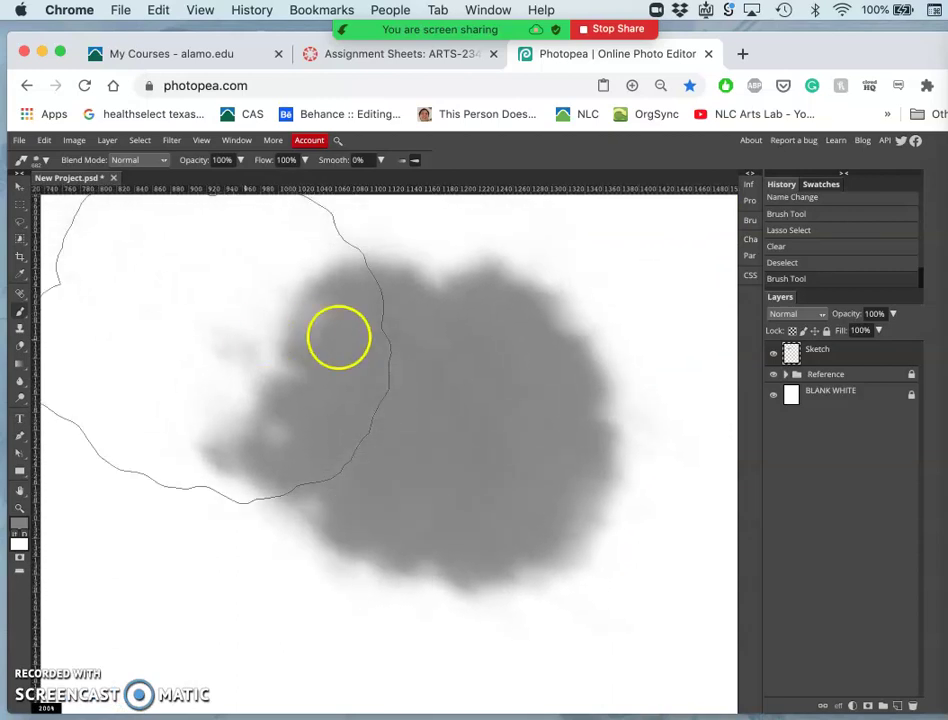
pyautogui.moveTo(355, 343)
pyautogui.mouseDown()
pyautogui.moveTo(328, 377)
pyautogui.moveTo(462, 437)
pyautogui.moveTo(397, 347)
pyautogui.moveTo(410, 396)
pyautogui.moveTo(479, 499)
pyautogui.moveTo(454, 499)
pyautogui.moveTo(415, 458)
pyautogui.moveTo(449, 417)
pyautogui.moveTo(483, 427)
pyautogui.moveTo(509, 453)
pyautogui.moveTo(456, 435)
pyautogui.moveTo(397, 388)
pyautogui.moveTo(167, 167)
pyautogui.moveTo(122, 148)
pyautogui.moveTo(93, 160)
pyautogui.mouseUp()
# Step: Pick a light red foreground colour and paint a large soft red cloud over the gray patch
pyautogui.click(19, 525)
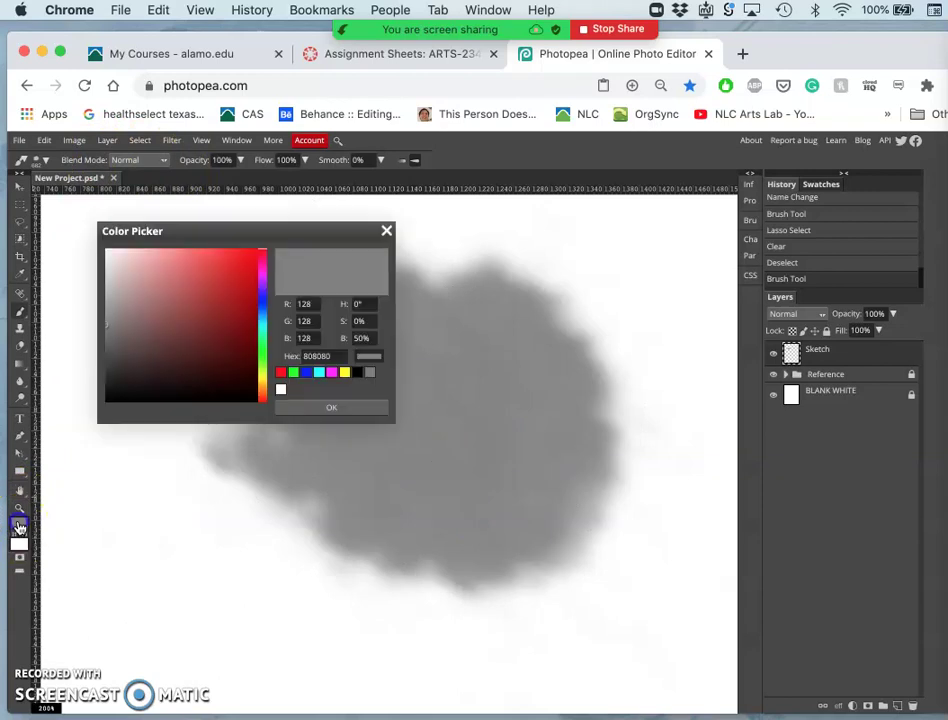
pyautogui.click(203, 265)
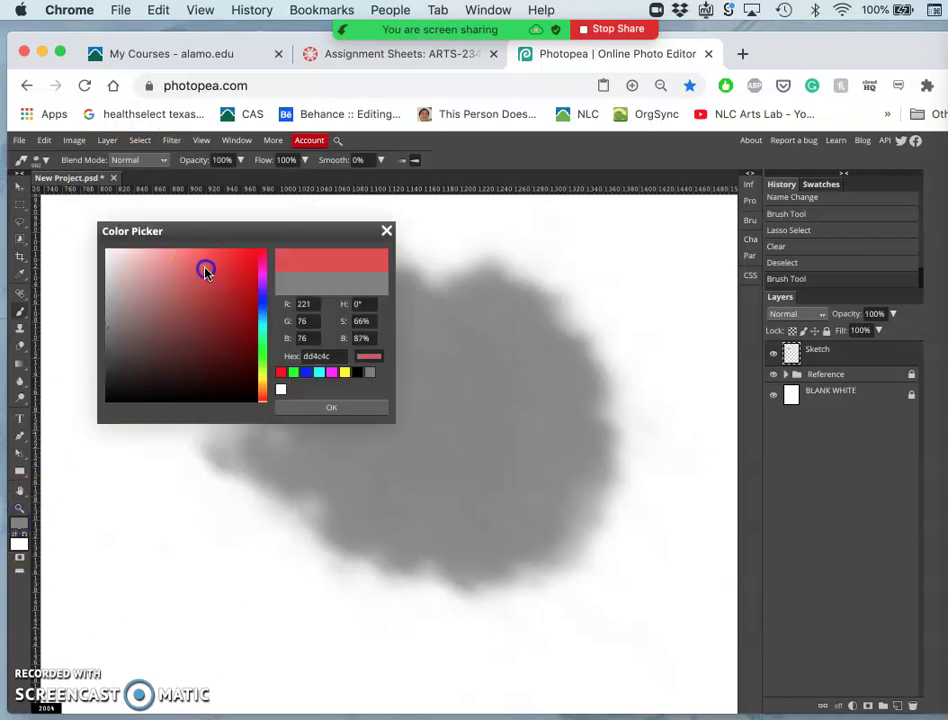
pyautogui.click(316, 408)
pyautogui.moveTo(421, 451)
pyautogui.mouseDown()
pyautogui.moveTo(459, 540)
pyautogui.moveTo(434, 535)
pyautogui.moveTo(616, 404)
pyautogui.moveTo(612, 391)
pyautogui.moveTo(573, 457)
pyautogui.moveTo(591, 388)
pyautogui.moveTo(516, 455)
pyautogui.moveTo(440, 436)
pyautogui.moveTo(470, 426)
pyautogui.moveTo(491, 436)
pyautogui.moveTo(478, 432)
pyautogui.moveTo(493, 427)
pyautogui.moveTo(485, 426)
pyautogui.moveTo(491, 438)
pyautogui.moveTo(487, 413)
pyautogui.moveTo(470, 427)
pyautogui.moveTo(472, 408)
pyautogui.moveTo(475, 425)
pyautogui.moveTo(491, 391)
pyautogui.moveTo(436, 248)
pyautogui.moveTo(349, 150)
pyautogui.moveTo(232, 152)
pyautogui.mouseUp()
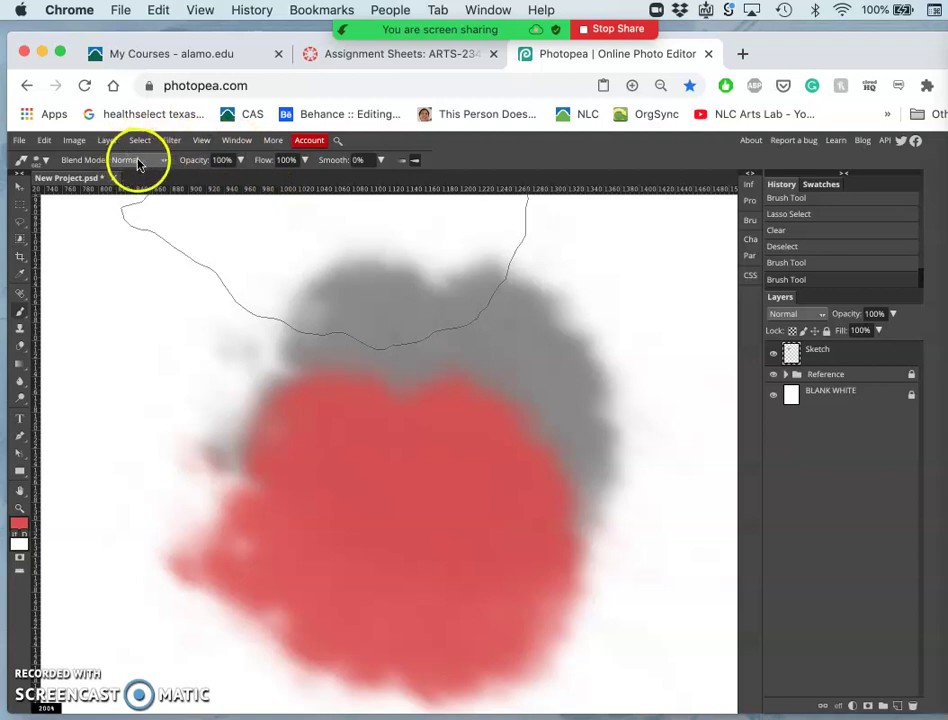
pyautogui.click(45, 161)
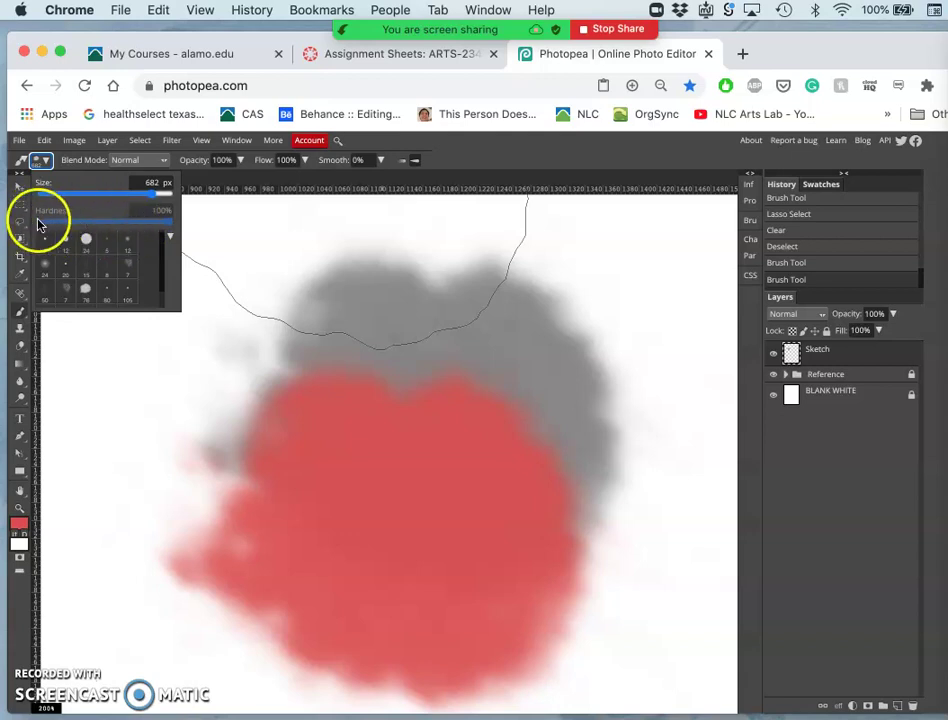
# Step: Draw a red line atop the cloud with a 24 px hard tip, then a soft 76 px dab at left
pyautogui.click(87, 249)
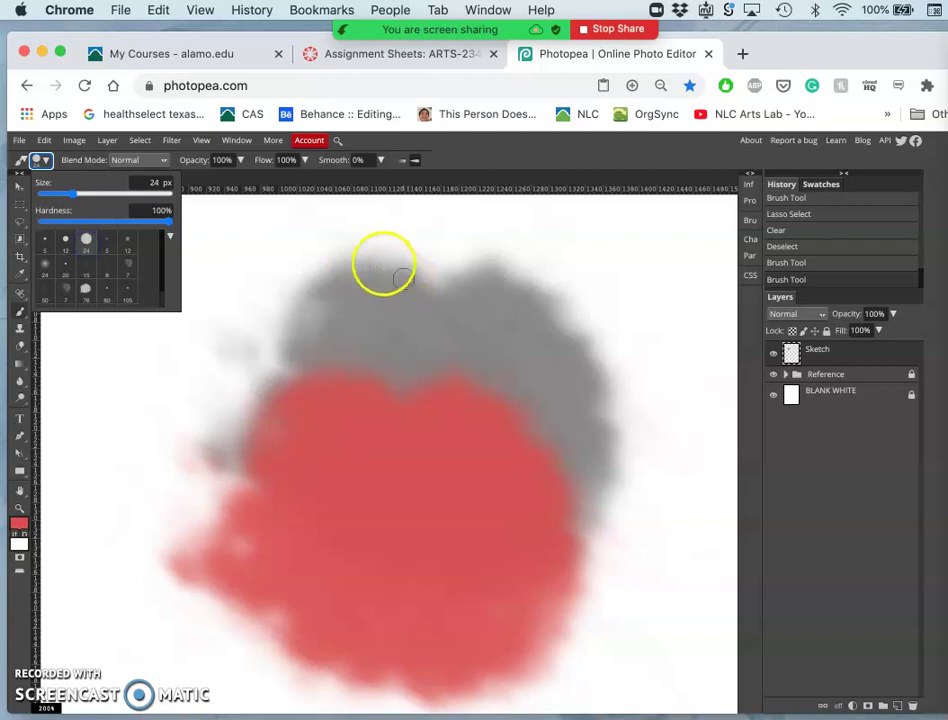
pyautogui.moveTo(373, 244)
pyautogui.mouseDown()
pyautogui.moveTo(437, 297)
pyautogui.moveTo(470, 310)
pyautogui.moveTo(555, 320)
pyautogui.moveTo(575, 257)
pyautogui.moveTo(590, 251)
pyautogui.moveTo(611, 385)
pyautogui.mouseUp()
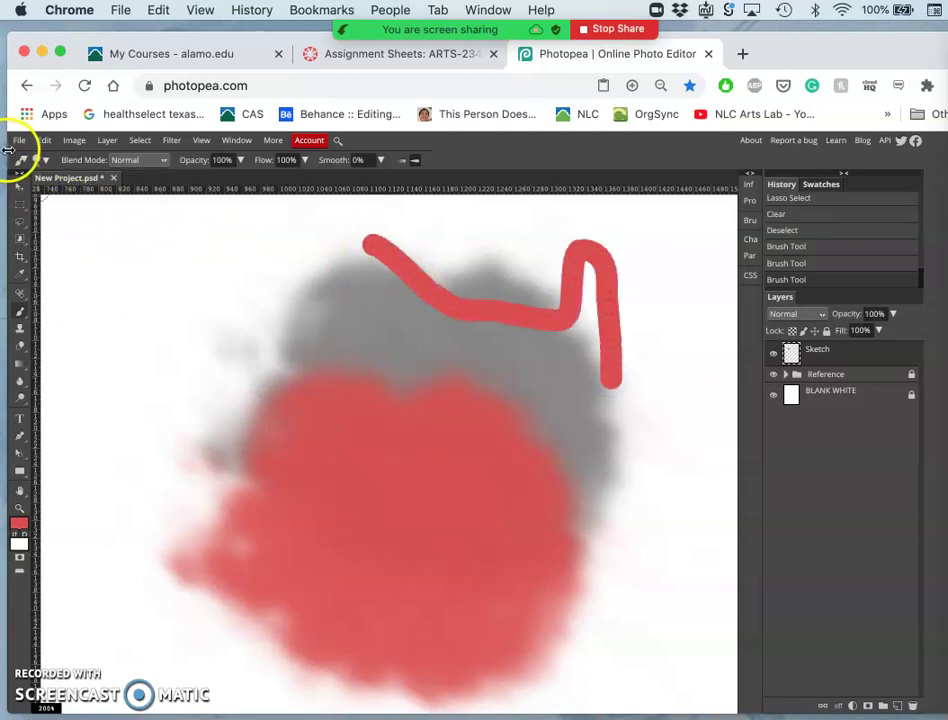
pyautogui.click(40, 160)
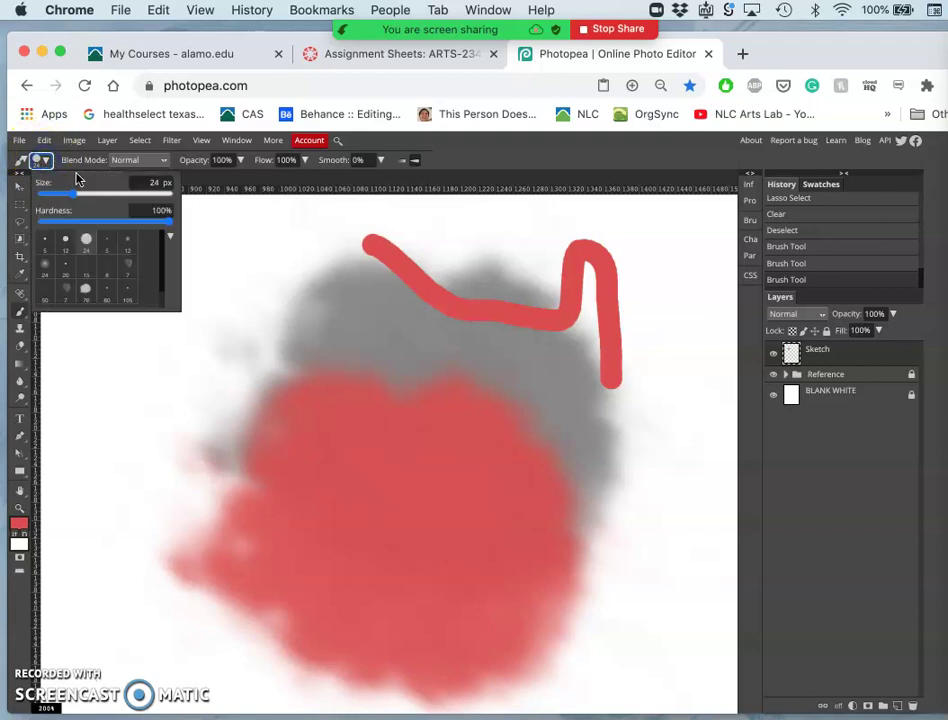
pyautogui.click(86, 292)
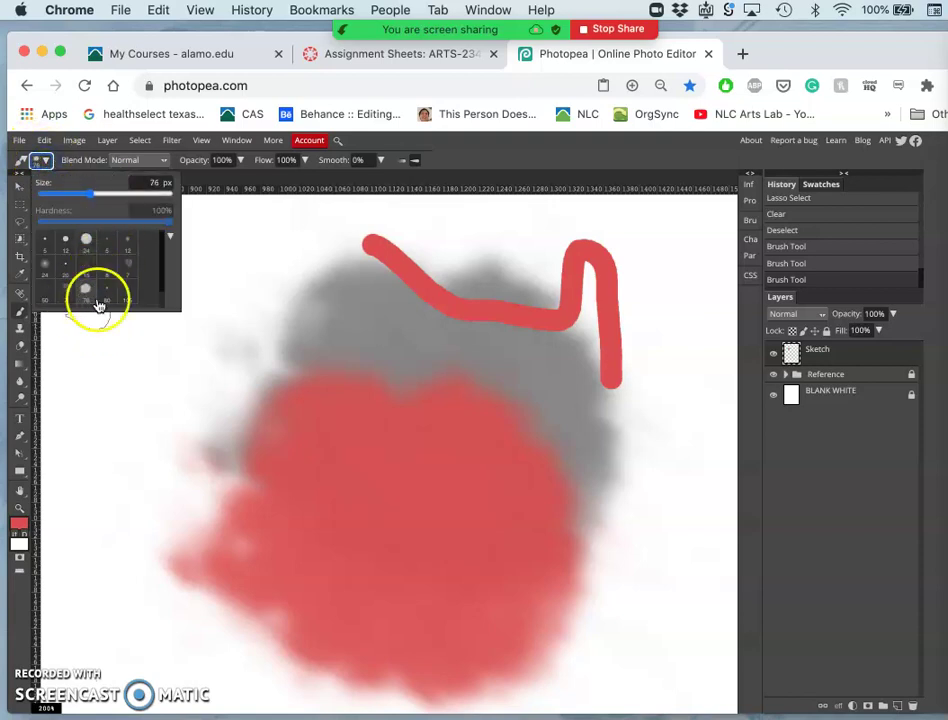
pyautogui.click(130, 401)
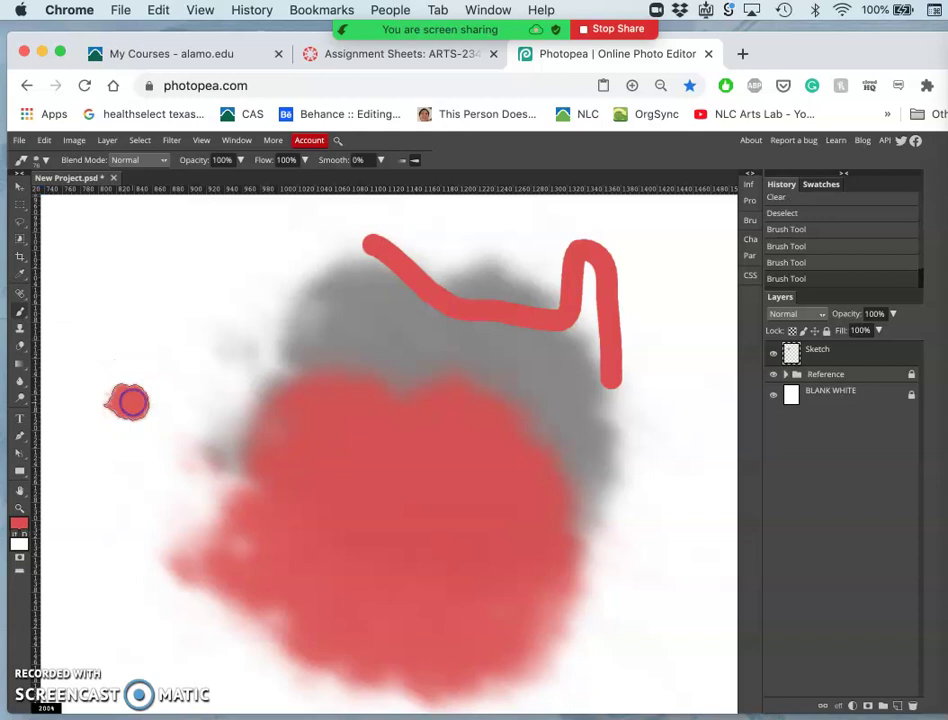
# Step: Enlarge the soft brush to 822 px and cover most of the gray with a huge red dab
pyautogui.click(45, 161)
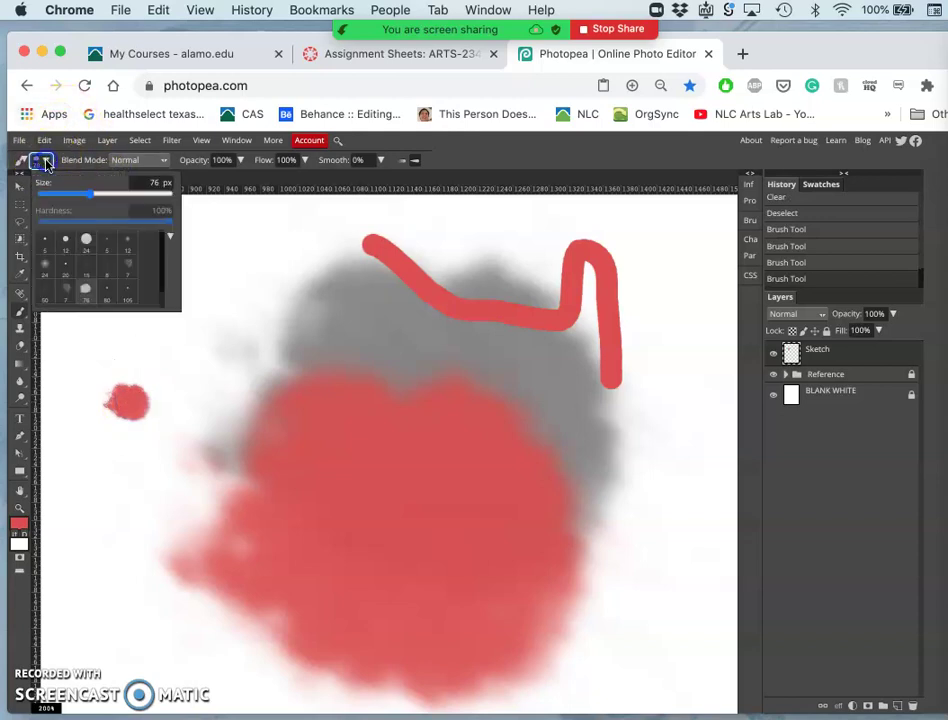
pyautogui.moveTo(160, 201); pyautogui.dragTo(170, 197)
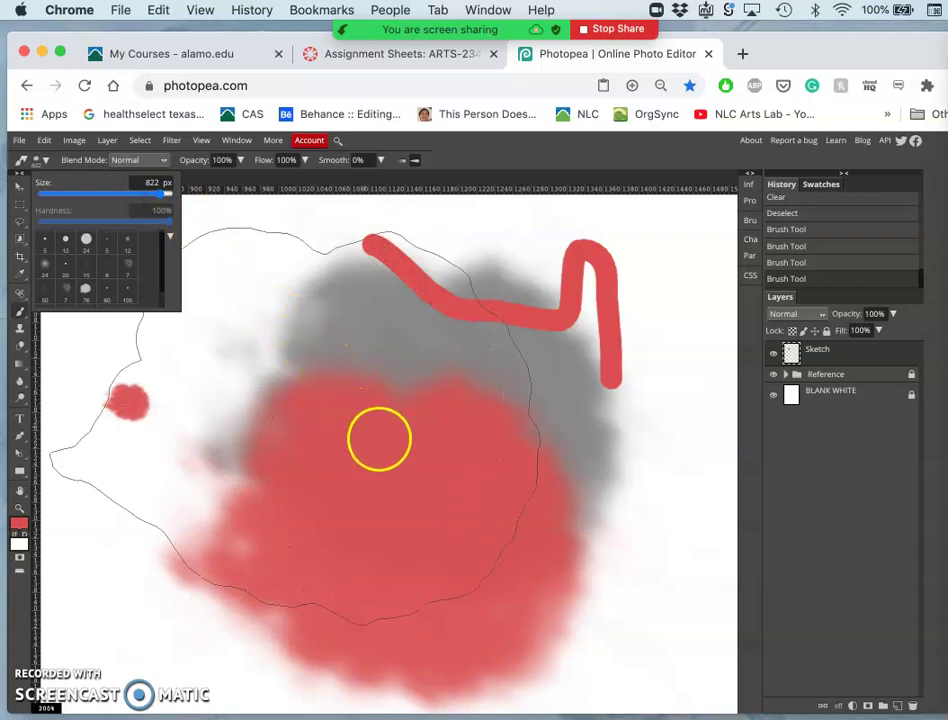
pyautogui.click(386, 444)
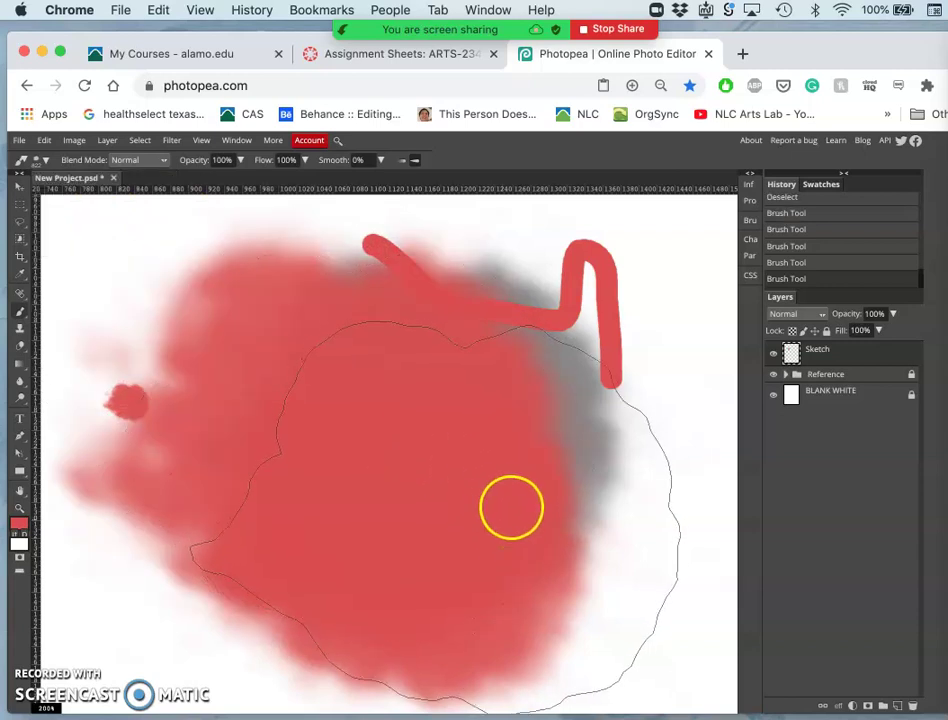
pyautogui.scroll(-5, 504, 500)
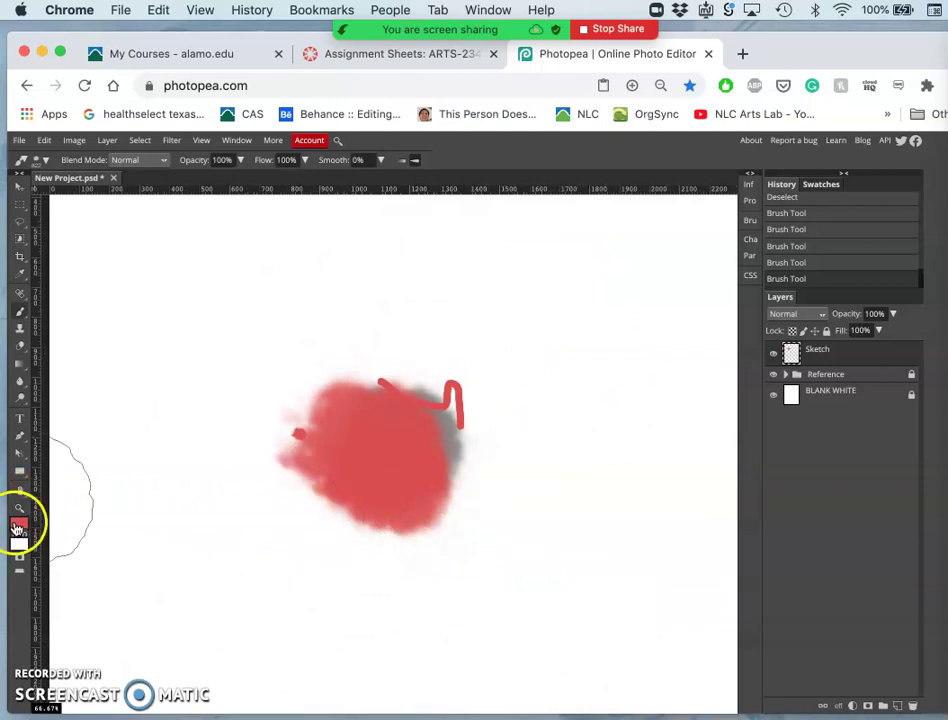
# Step: Set the foreground colour to a muted green and paint a large soft blob lower left
pyautogui.click(17, 527)
pyautogui.click(262, 355)
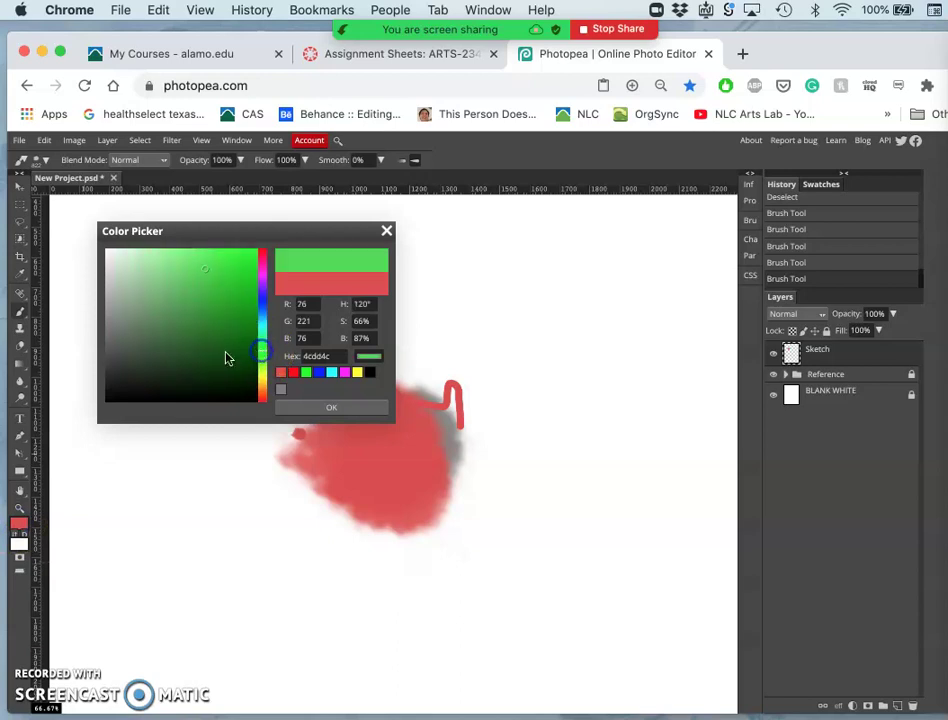
pyautogui.click(165, 310)
pyautogui.click(316, 408)
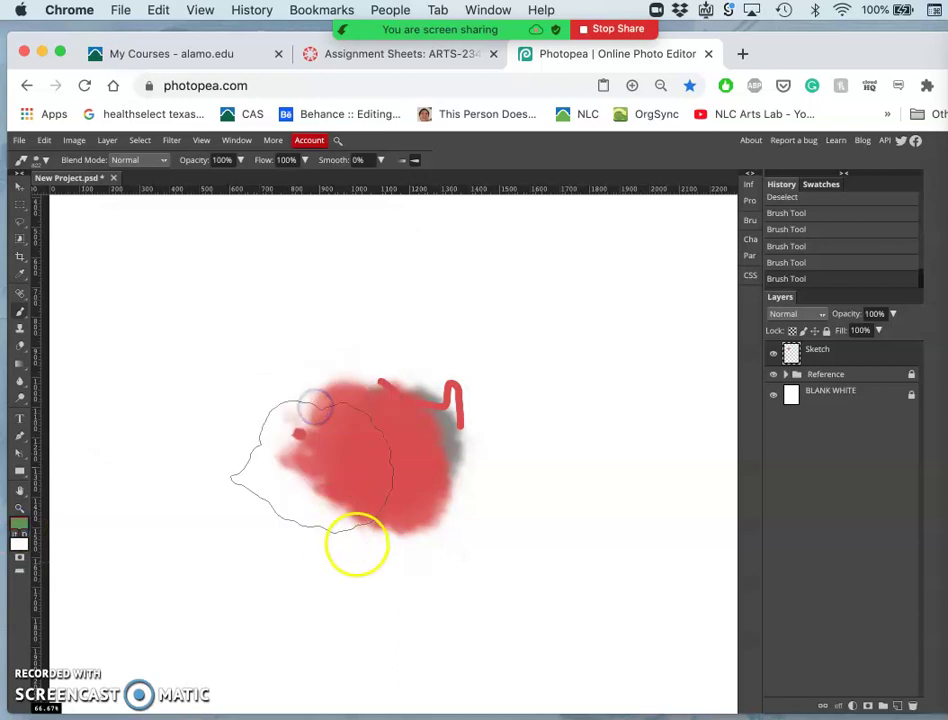
pyautogui.moveTo(350, 577); pyautogui.dragTo(330, 548)
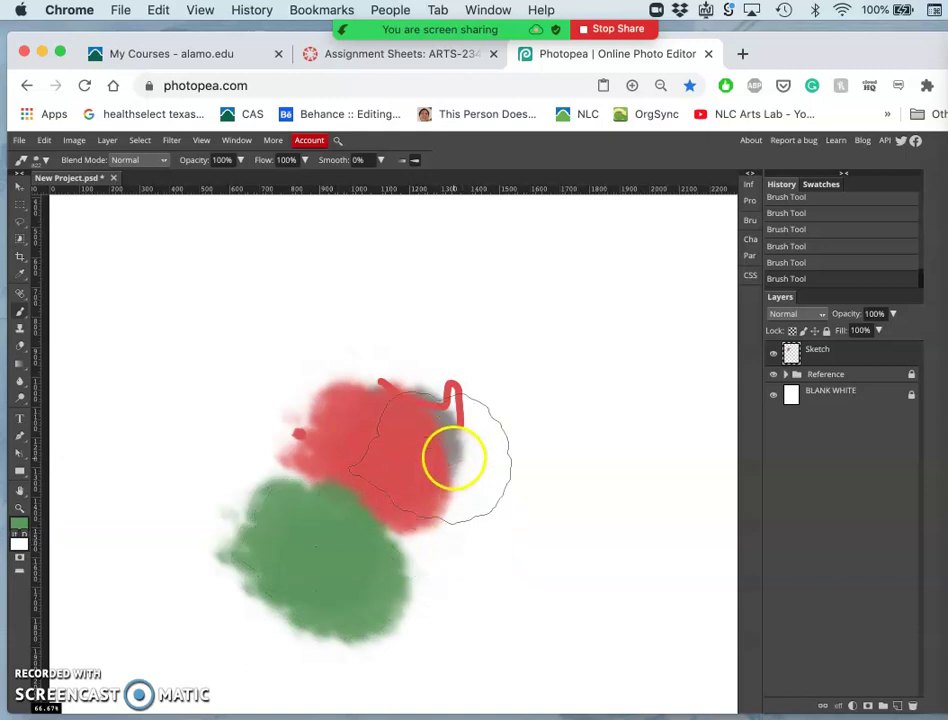
# Step: Switch to gray and paint soft clouds over the red-green overlap and at upper right
pyautogui.keyDown('alt'); pyautogui.click(453, 438); pyautogui.keyUp('alt')
pyautogui.moveTo(380, 530)
pyautogui.mouseDown()
pyautogui.moveTo(360, 525)
pyautogui.moveTo(476, 593)
pyautogui.mouseUp()
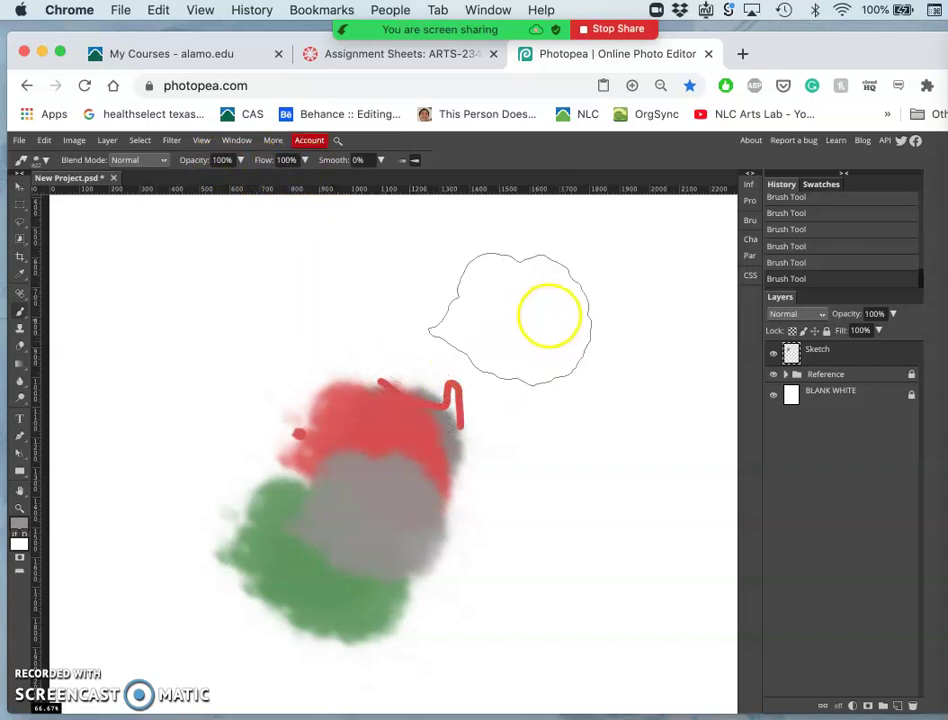
pyautogui.moveTo(554, 315); pyautogui.dragTo(531, 336)
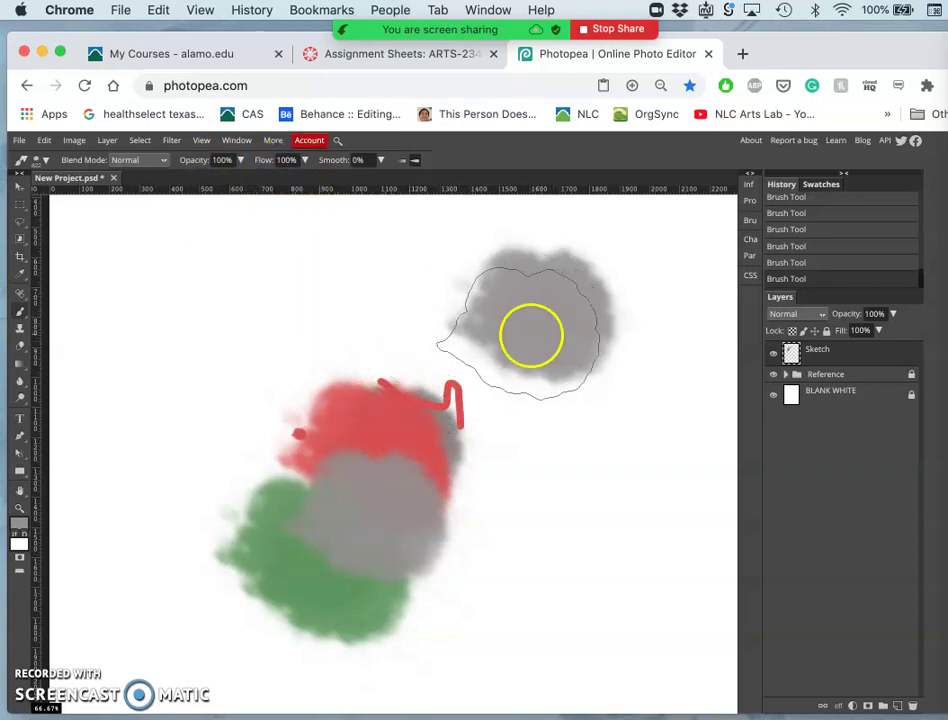
pyautogui.click(45, 161)
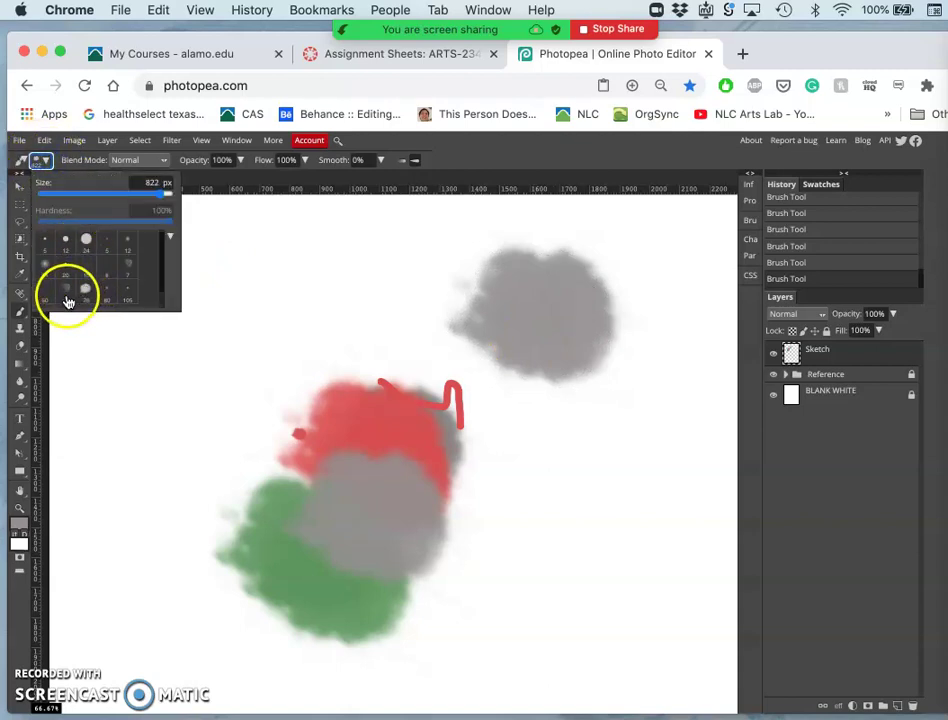
# Step: Switch to a large scattered texture brush and brush red texture above the red blob
pyautogui.click(147, 199)
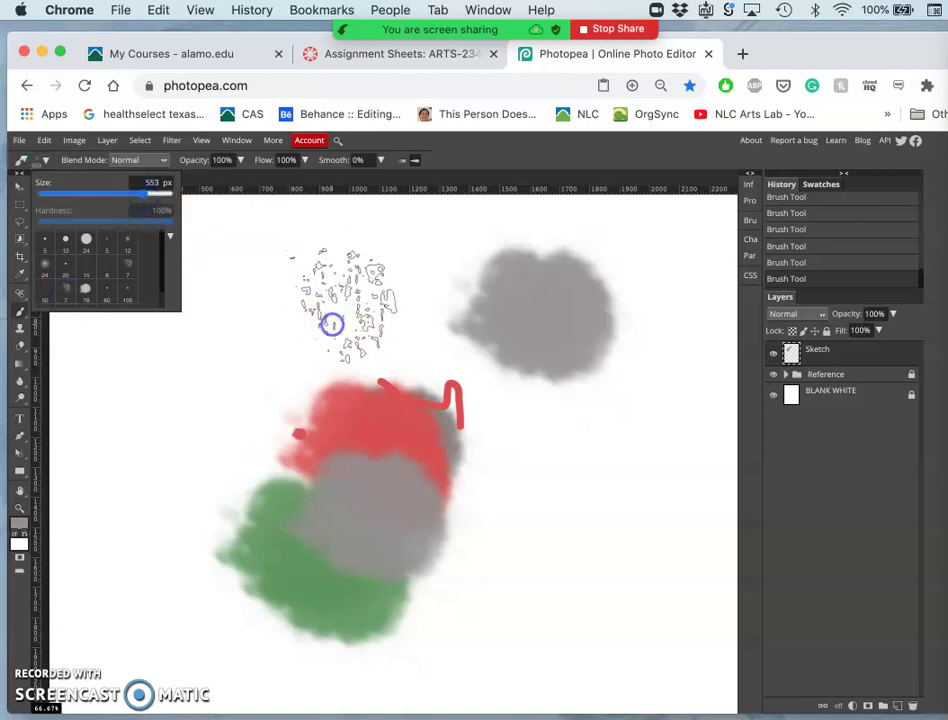
pyautogui.click(332, 323)
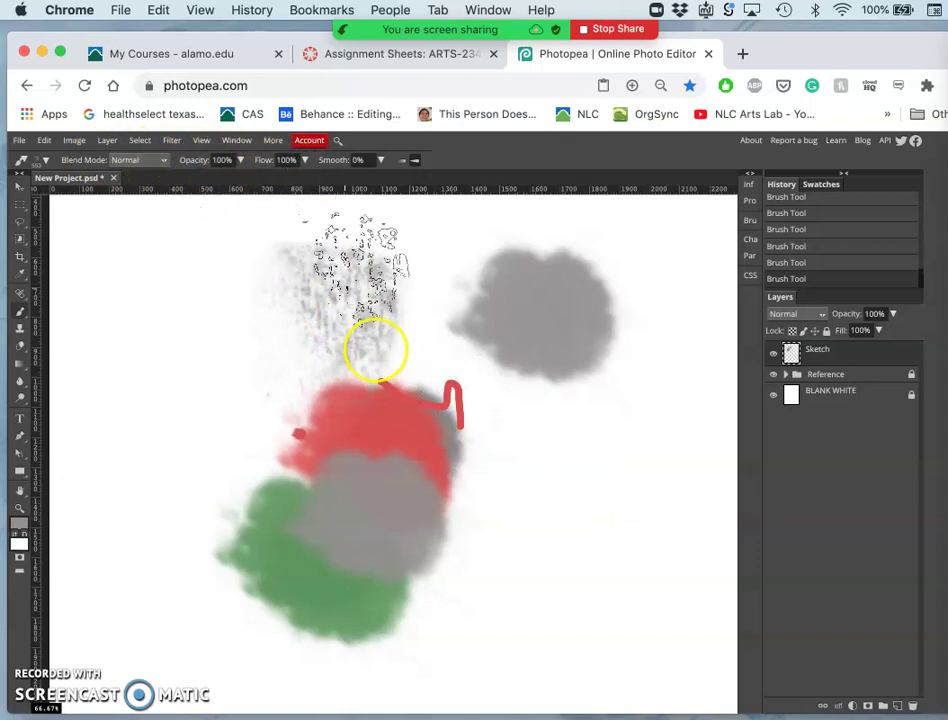
pyautogui.keyDown('alt'); pyautogui.click(355, 403); pyautogui.keyUp('alt')
pyautogui.moveTo(364, 332)
pyautogui.mouseDown()
pyautogui.moveTo(313, 368)
pyautogui.moveTo(298, 396)
pyautogui.mouseUp()
# Step: Layer green textured strokes over the red patch and finish the strokes near the red mark
pyautogui.moveTo(362, 360)
pyautogui.mouseDown()
pyautogui.moveTo(360, 387)
pyautogui.moveTo(322, 377)
pyautogui.moveTo(330, 322)
pyautogui.moveTo(346, 311)
pyautogui.mouseUp()
pyautogui.moveTo(456, 384); pyautogui.dragTo(420, 398)
pyautogui.click(20, 529)
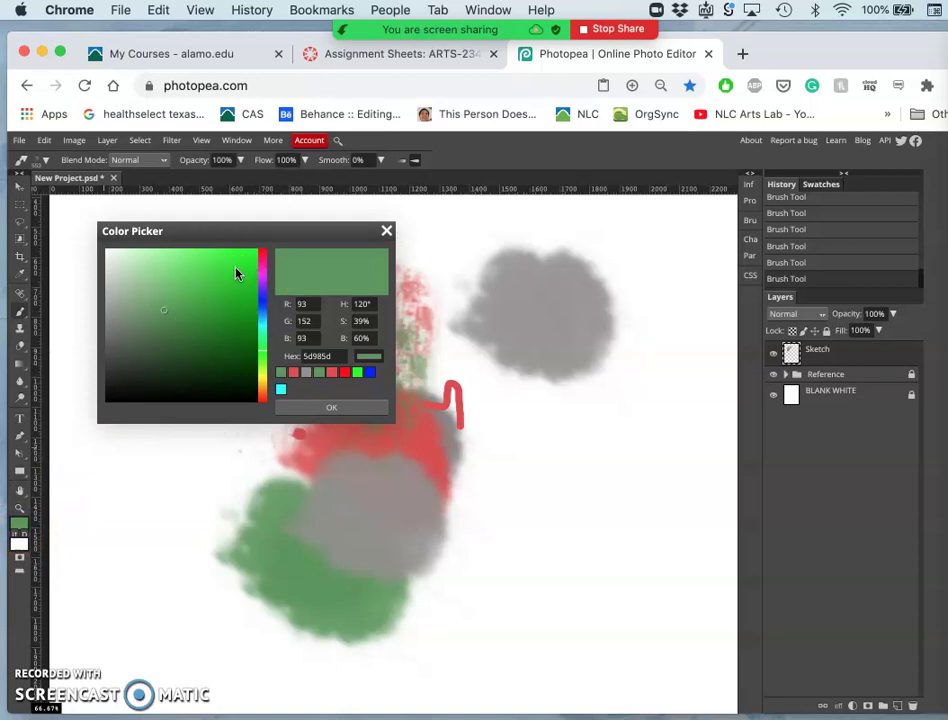
# Step: Set the foreground colour to bright blue in the Color Picker
pyautogui.click(262, 305)
pyautogui.click(242, 285)
pyautogui.click(290, 404)
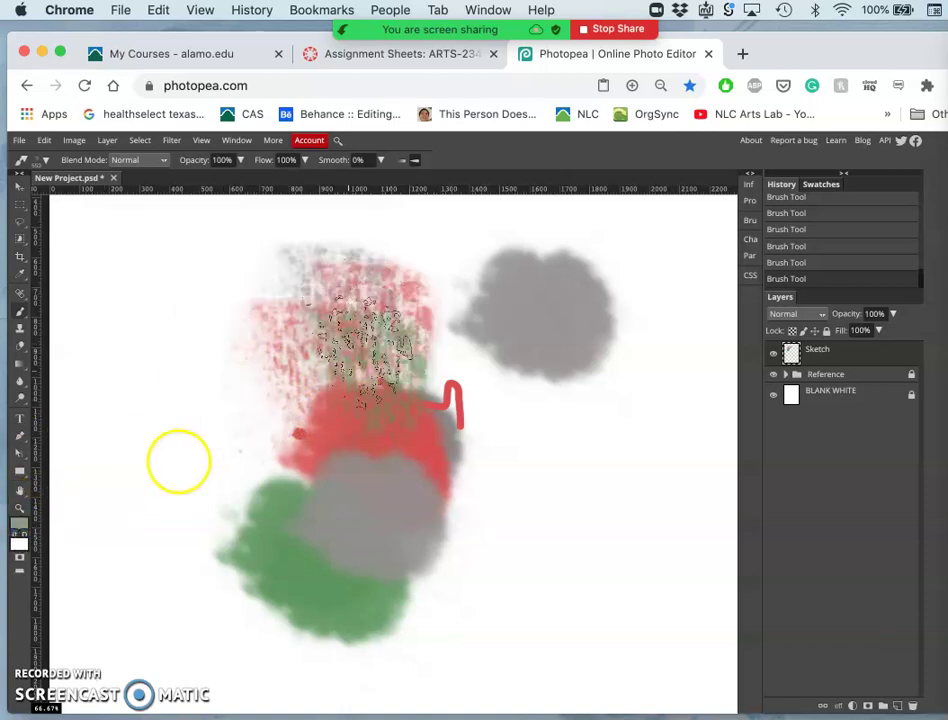
pyautogui.moveTo(30, 519)
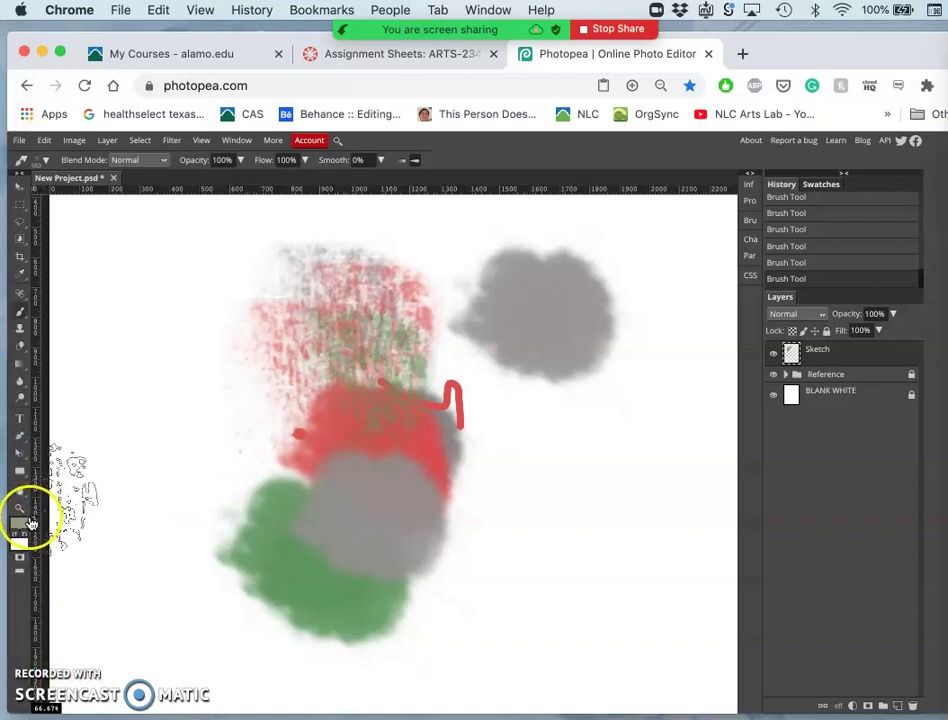
pyautogui.click(24, 524)
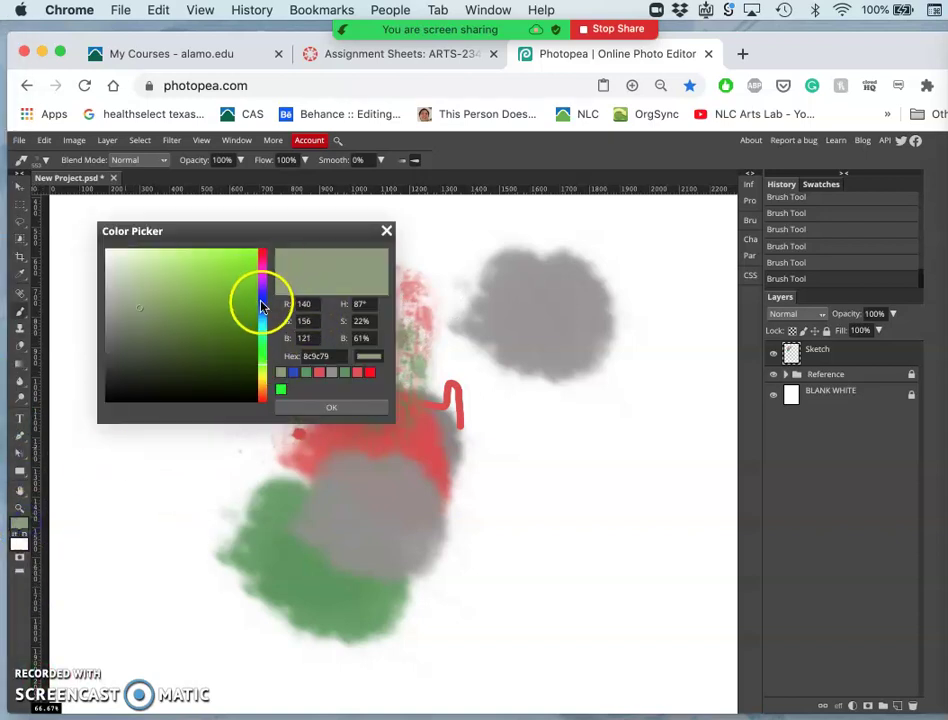
pyautogui.moveTo(261, 307); pyautogui.dragTo(275, 246)
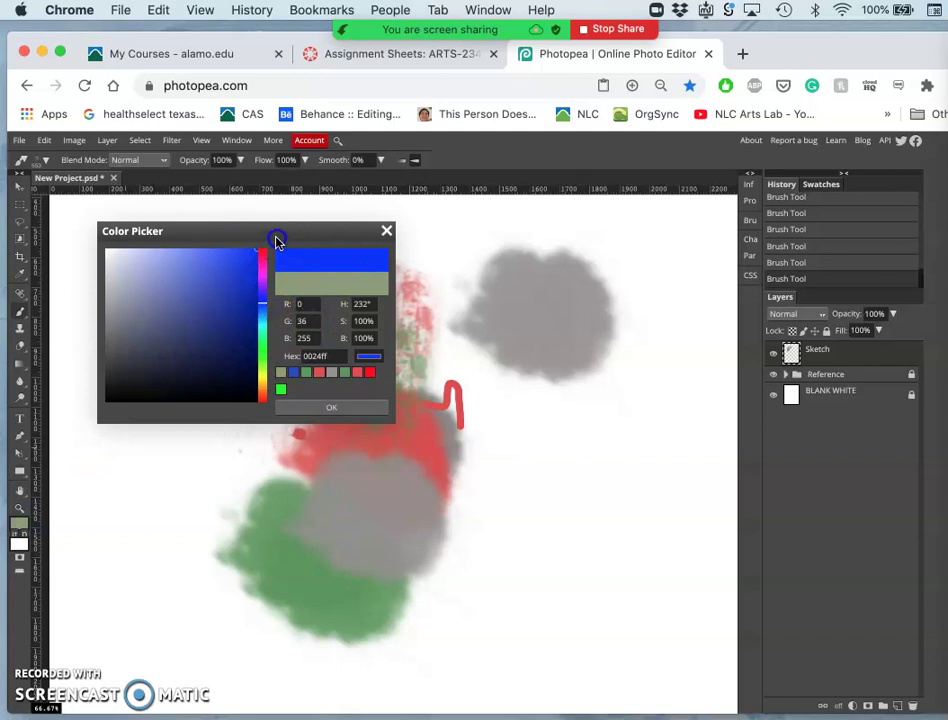
pyautogui.click(345, 410)
# Step: Brush blue texture near the red mark and across the red, gray and lower gray blobs
pyautogui.moveTo(402, 381); pyautogui.dragTo(420, 360)
pyautogui.moveTo(400, 420)
pyautogui.mouseDown()
pyautogui.moveTo(349, 487)
pyautogui.moveTo(317, 497)
pyautogui.moveTo(300, 450)
pyautogui.mouseUp()
pyautogui.moveTo(495, 495)
pyautogui.mouseDown()
pyautogui.moveTo(466, 519)
pyautogui.moveTo(360, 590)
pyautogui.mouseUp()
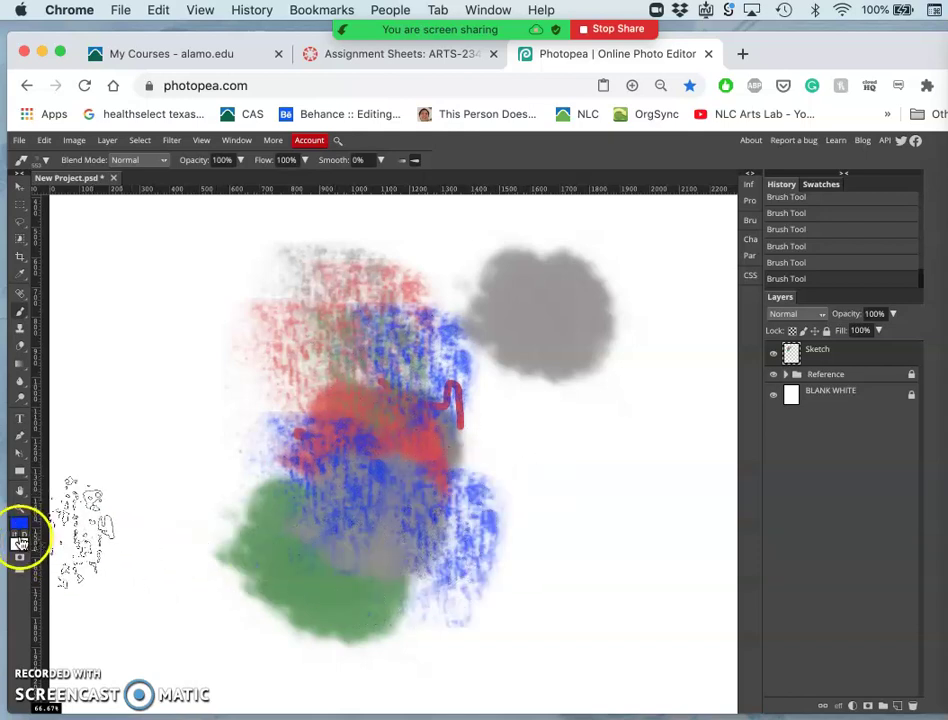
# Step: Change the paint colour back to pure red (ff0000)
pyautogui.click(18, 527)
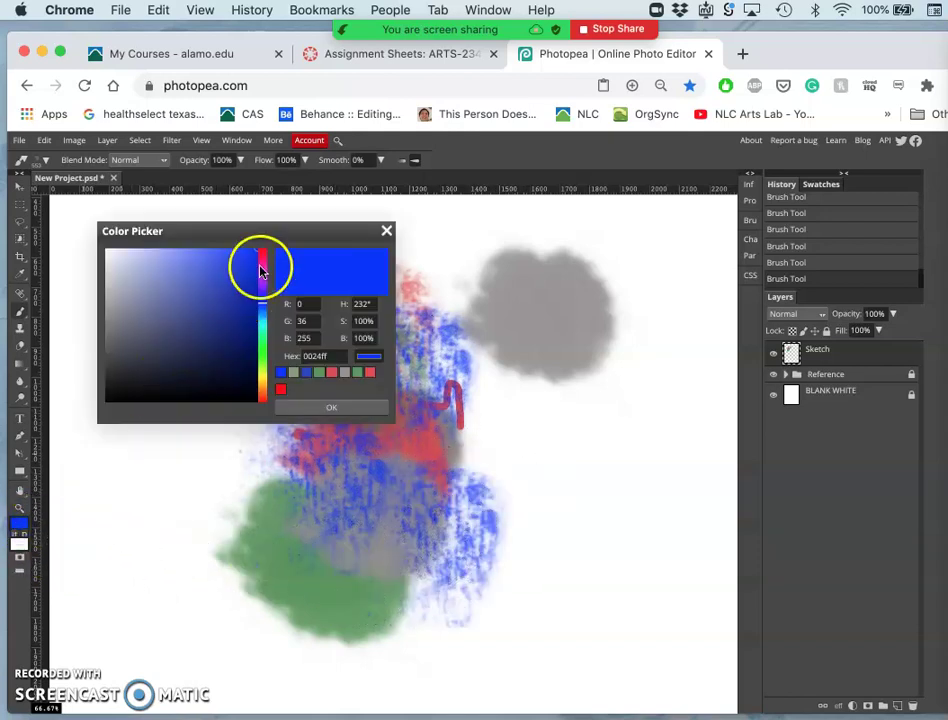
pyautogui.moveTo(264, 259); pyautogui.dragTo(264, 241)
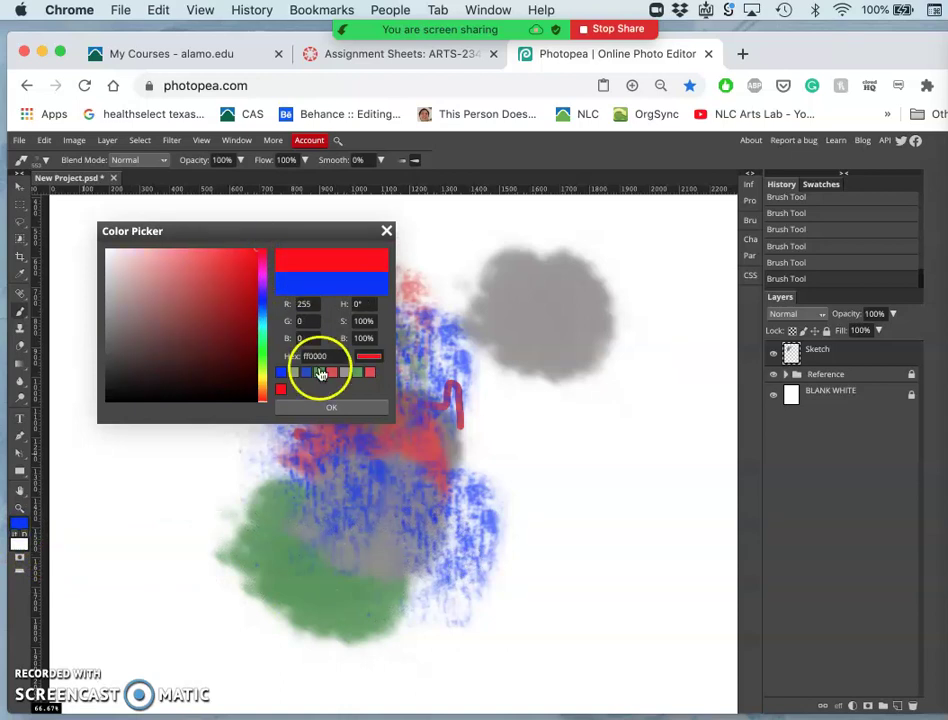
pyautogui.click(317, 406)
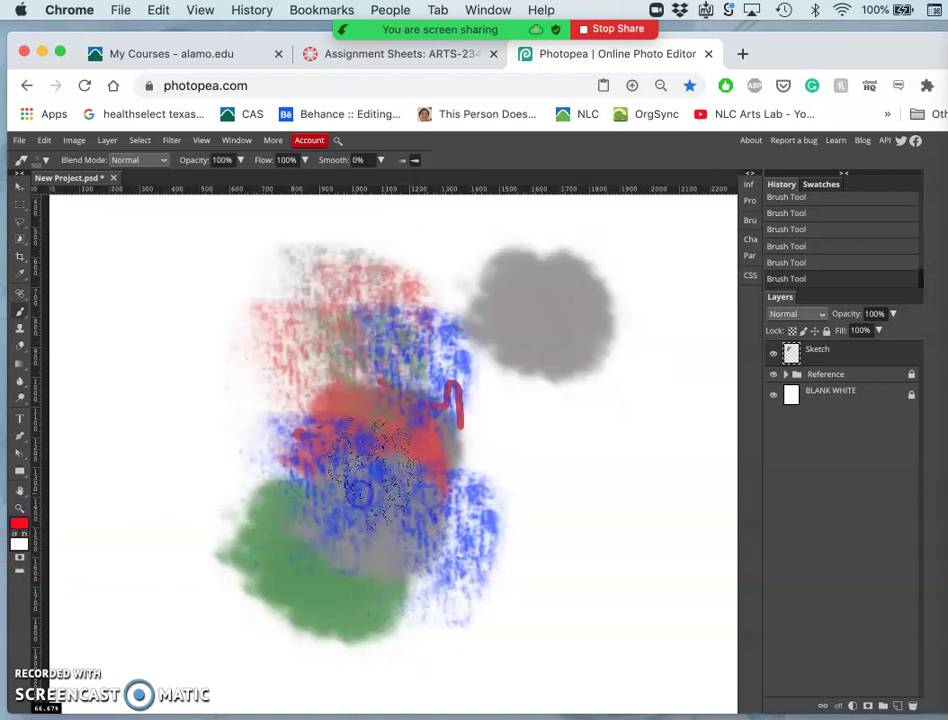